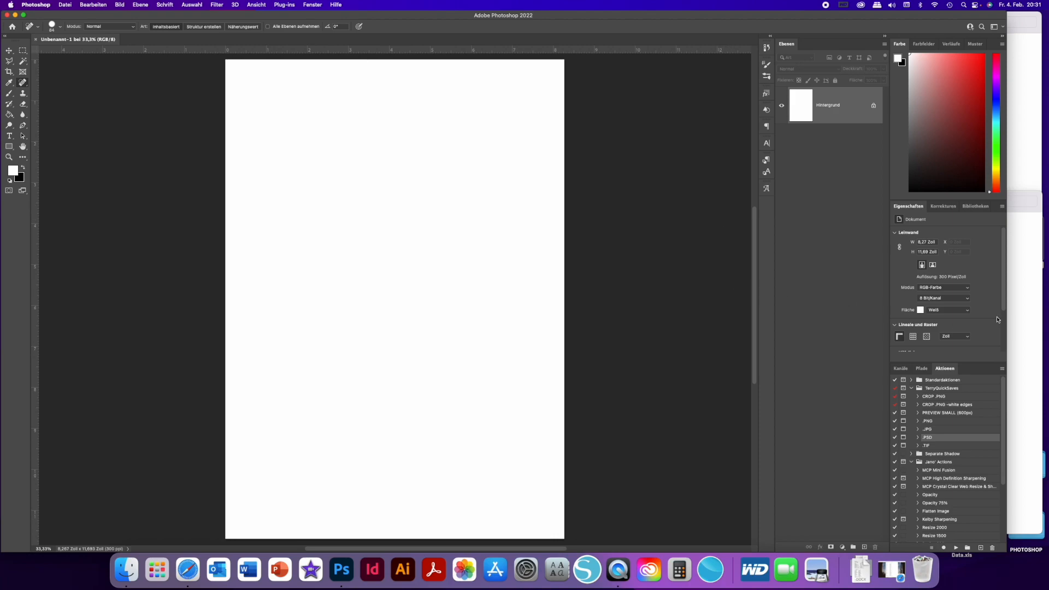
- Open AEdwards_ThreeThings_JournalCard.png from the AEdwards_JournalCards folder in Photoshop as a separate document and show it
left_click(1024, 323)
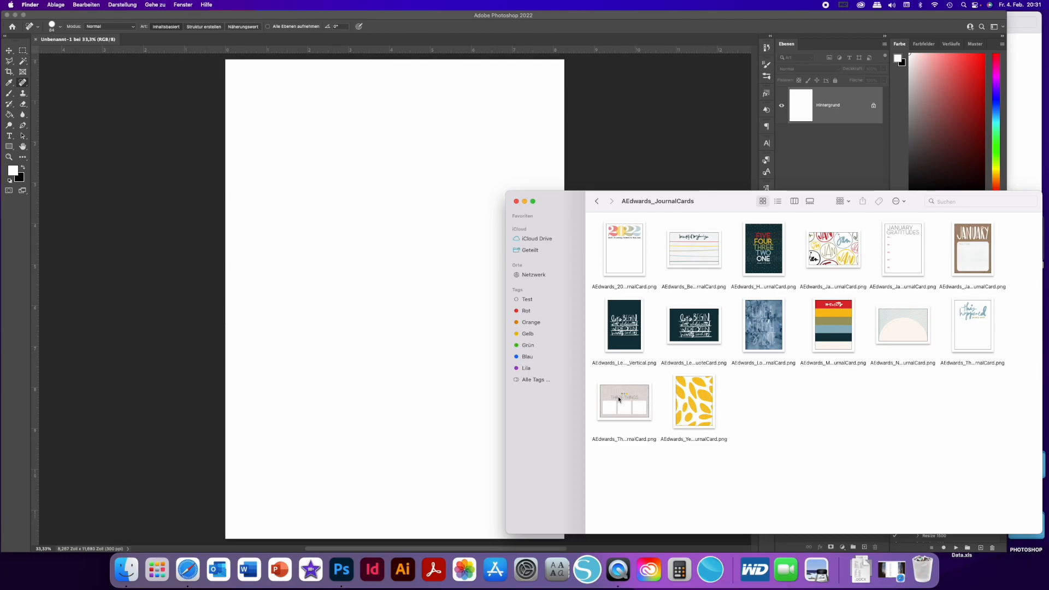
left_click_drag(619, 400, 569, 46)
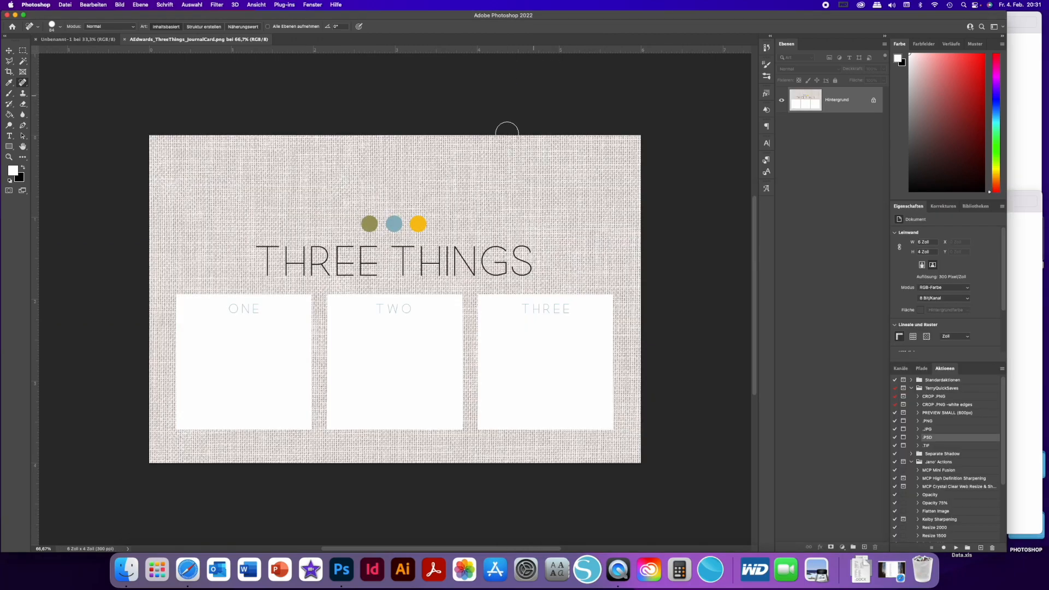
left_click(77, 40)
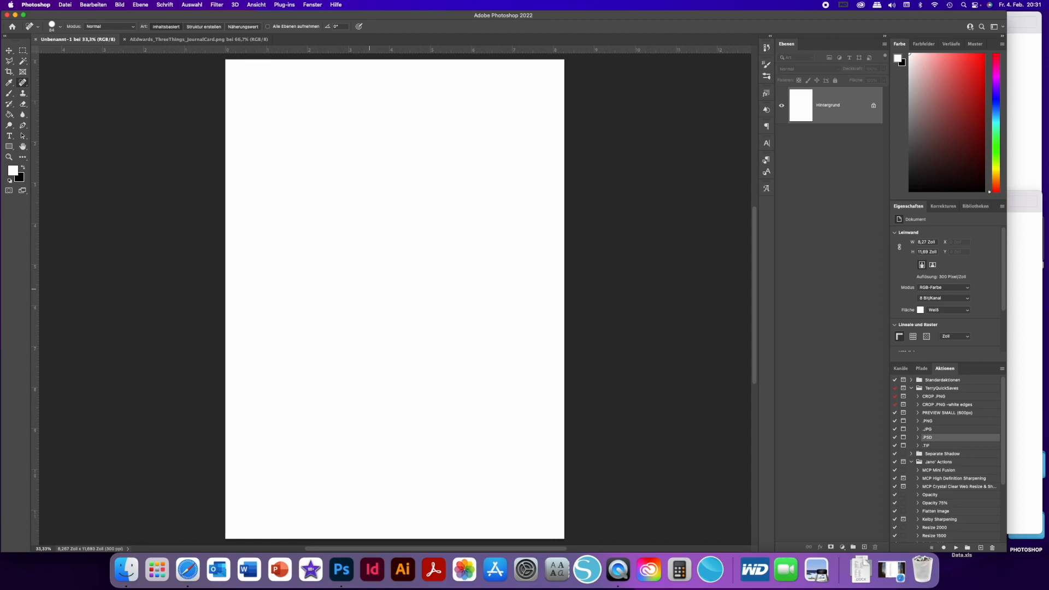
left_click(9, 51)
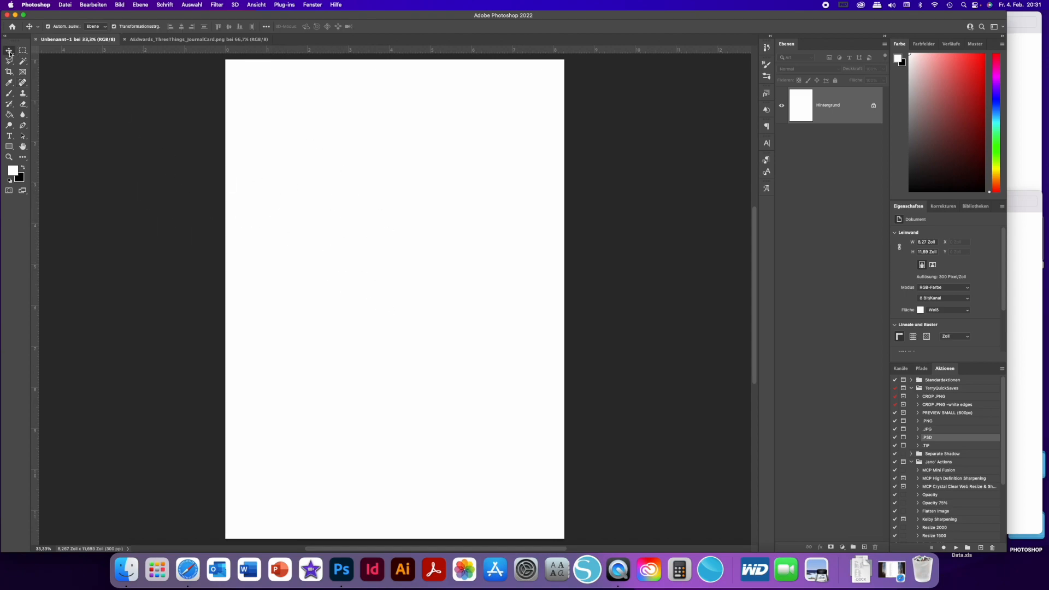
left_click(197, 42)
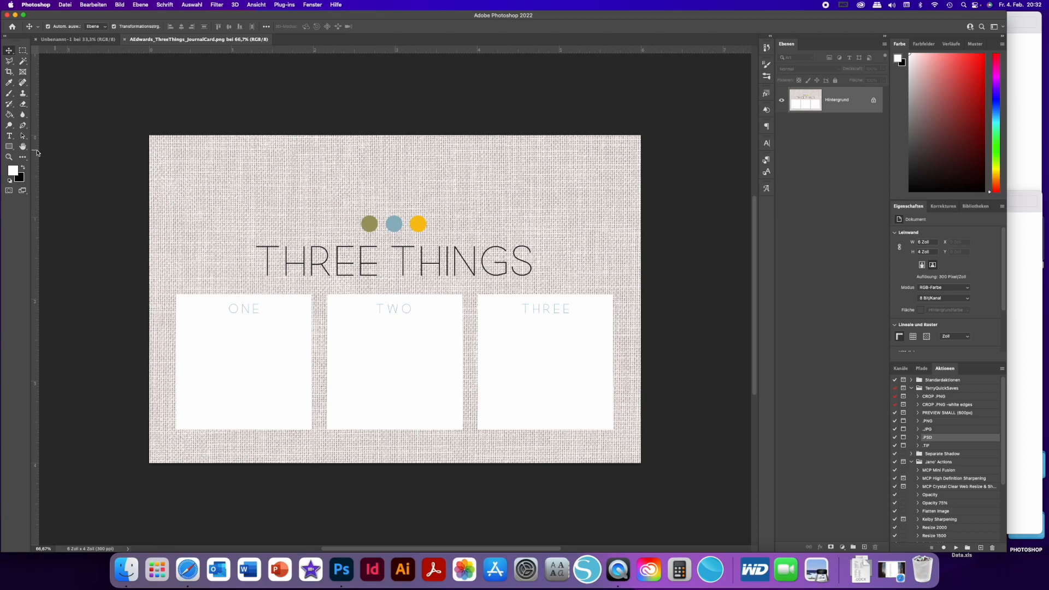
- Remove the green, blue and yellow dots above the card's title with the Spot Healing Brush
left_click(22, 83)
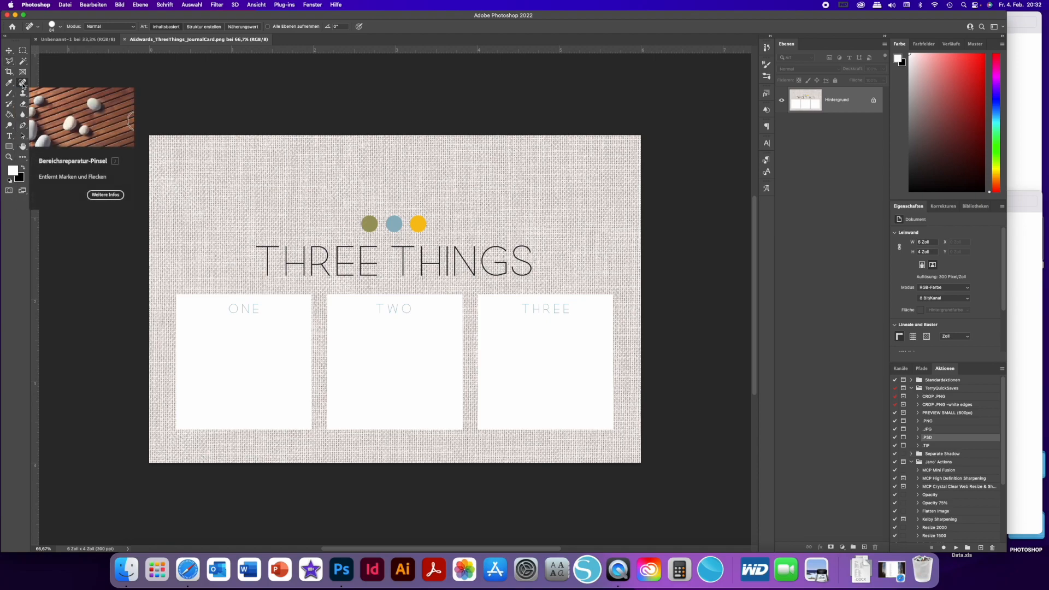
left_click(23, 85)
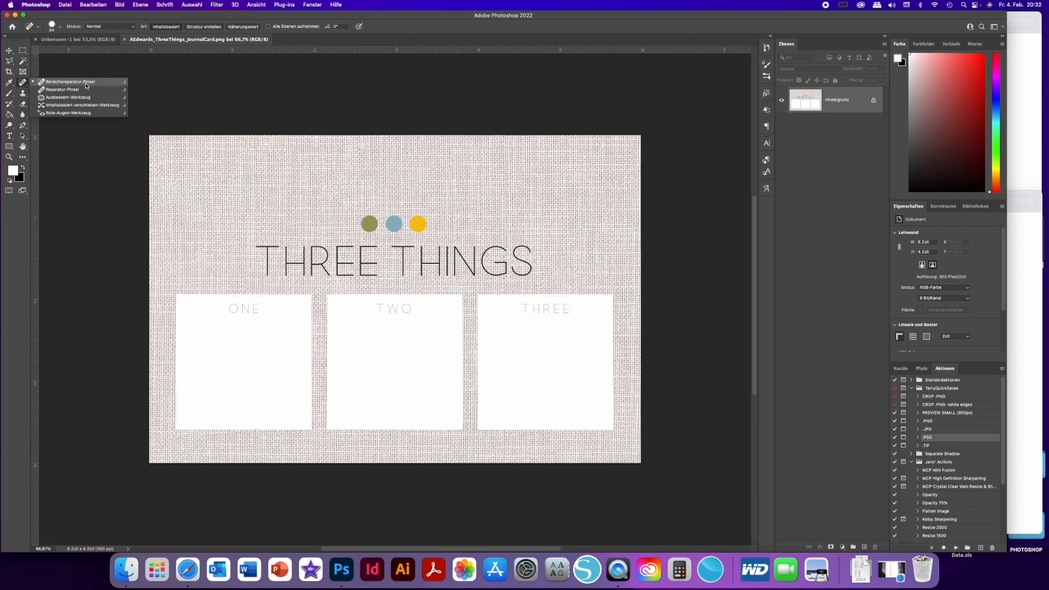
left_click(89, 83)
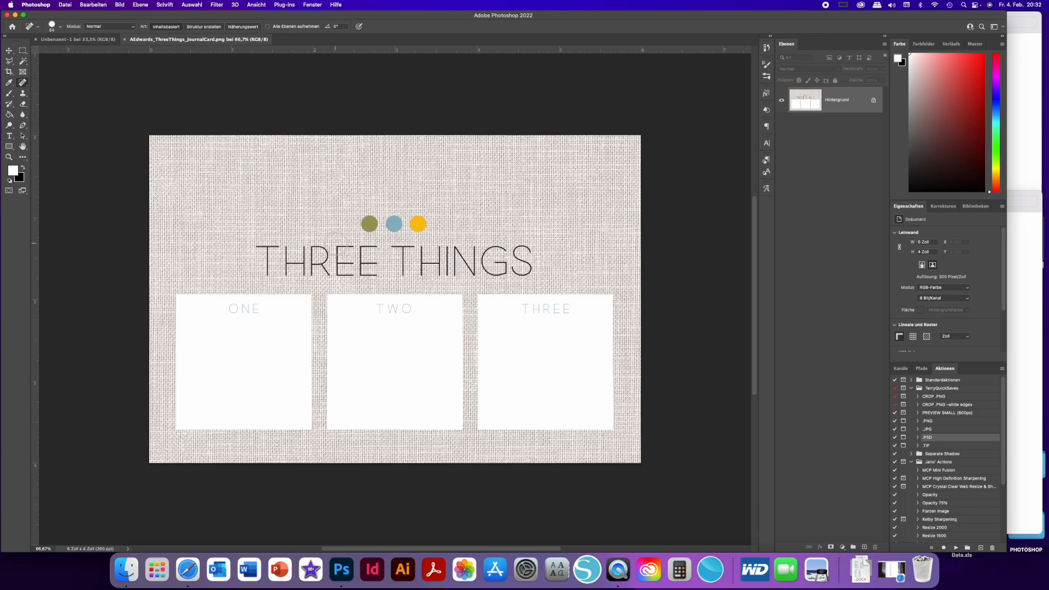
left_click(369, 223)
left_click(393, 223)
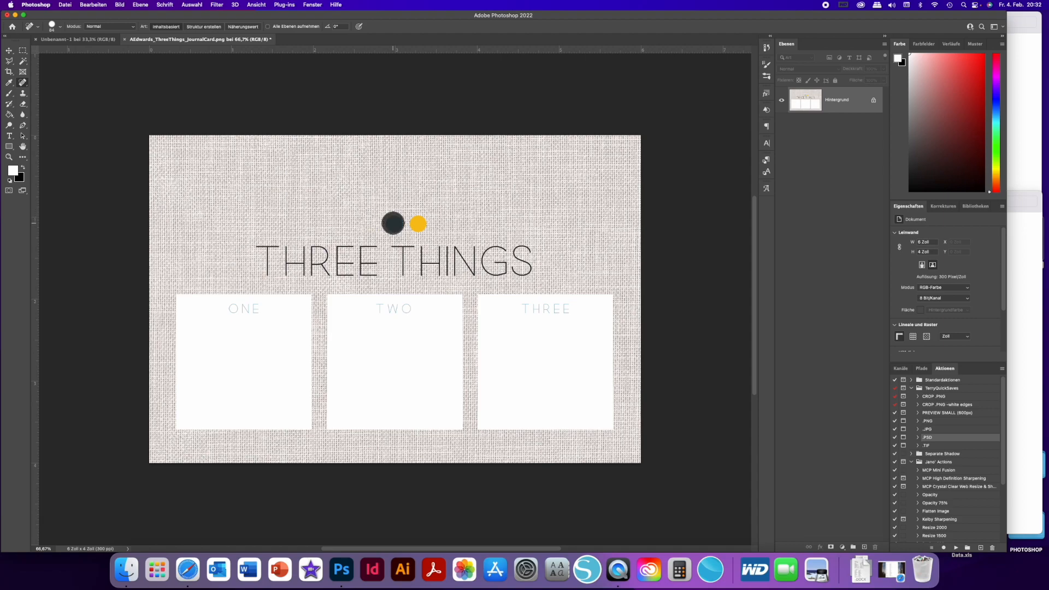
left_click(418, 223)
- Remove the THREE THINGS title with Spot Healing Brush strokes and even out the linen texture where it stood
mouse_move(259, 244)
left_mouse_down()
mouse_move(265, 273)
mouse_move(285, 271)
mouse_move(287, 246)
mouse_move(285, 275)
mouse_move(294, 253)
left_mouse_up()
left_click(300, 249)
left_click(284, 249)
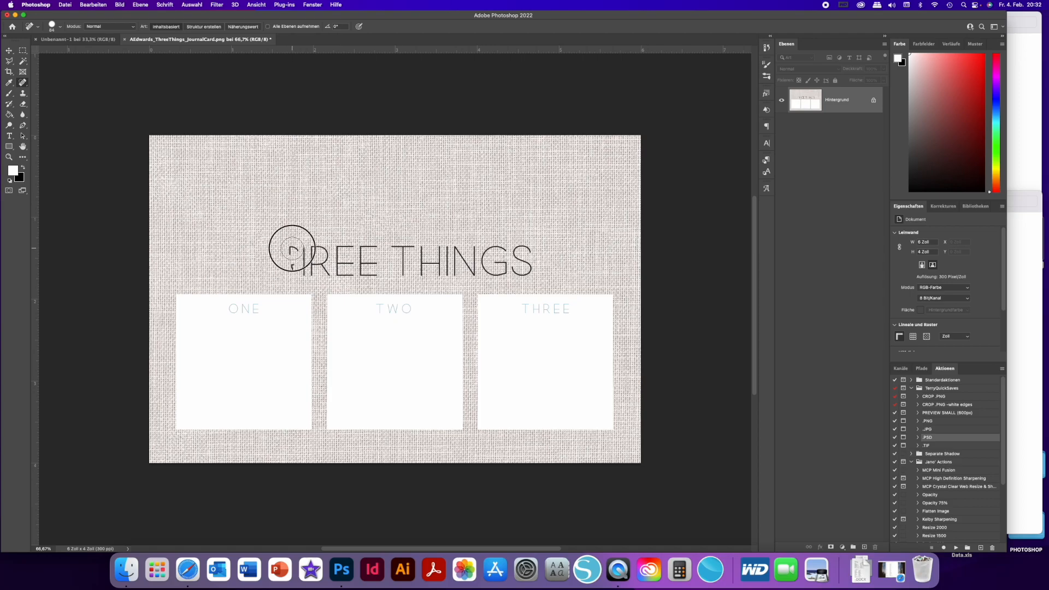
left_click(292, 265)
left_click(296, 246)
left_click(299, 253)
left_click(300, 267)
left_click(303, 257)
left_click(311, 247)
left_click(312, 264)
left_click(323, 268)
left_click(325, 252)
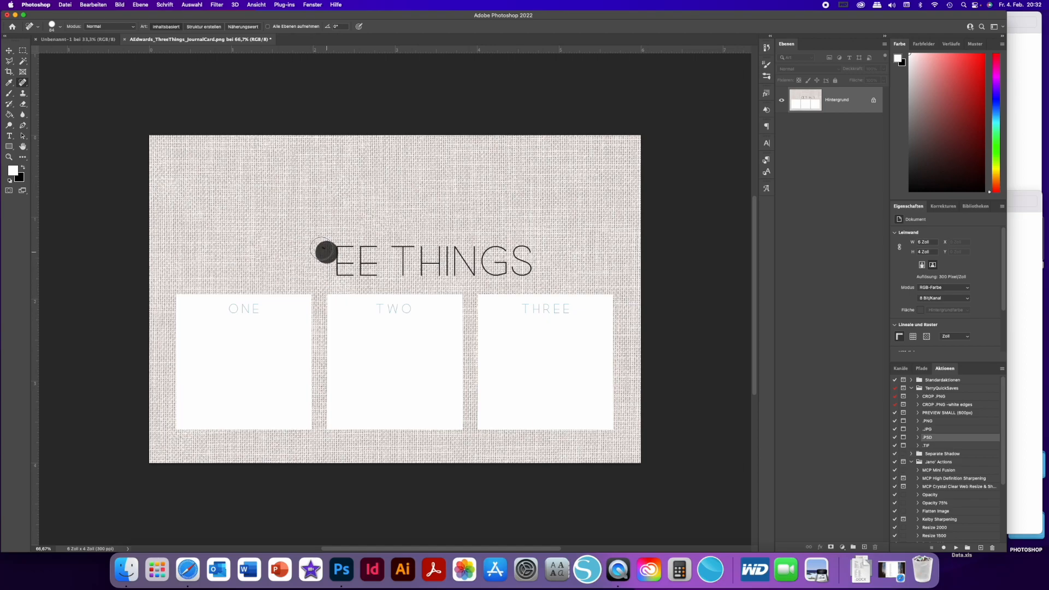
left_click(331, 251)
left_click(340, 268)
left_click(358, 270)
mouse_move(364, 271)
left_mouse_down()
mouse_move(382, 270)
mouse_move(344, 252)
mouse_move(307, 252)
left_mouse_up()
left_click(339, 268)
mouse_move(397, 246)
left_mouse_down()
mouse_move(536, 251)
mouse_move(479, 265)
mouse_move(400, 254)
mouse_move(531, 262)
mouse_move(484, 277)
mouse_move(404, 273)
mouse_move(404, 259)
mouse_move(495, 263)
left_mouse_up()
left_click_drag(424, 270, 482, 271)
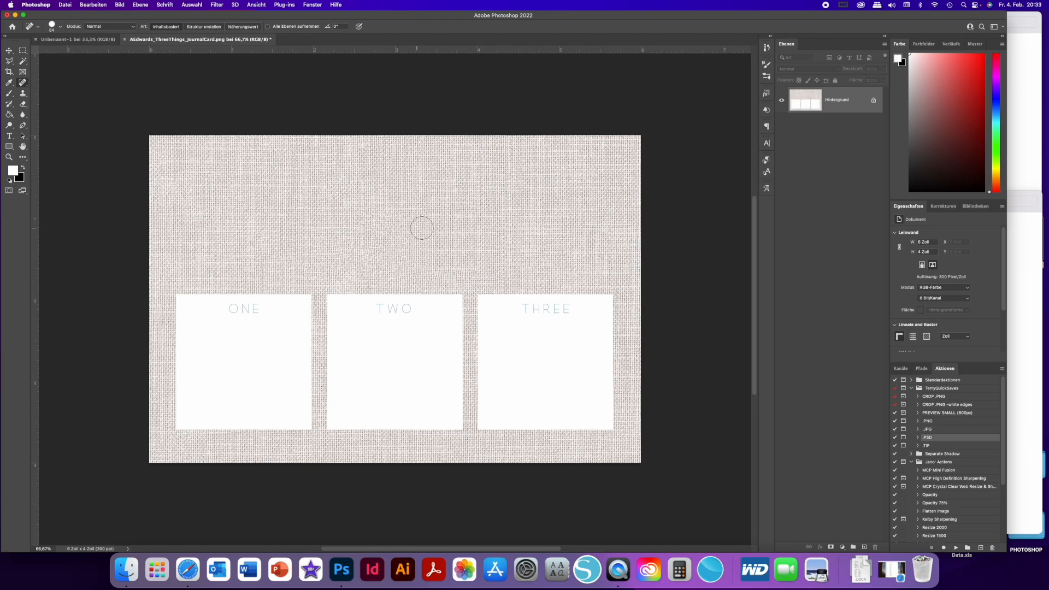
left_click_drag(380, 236, 448, 251)
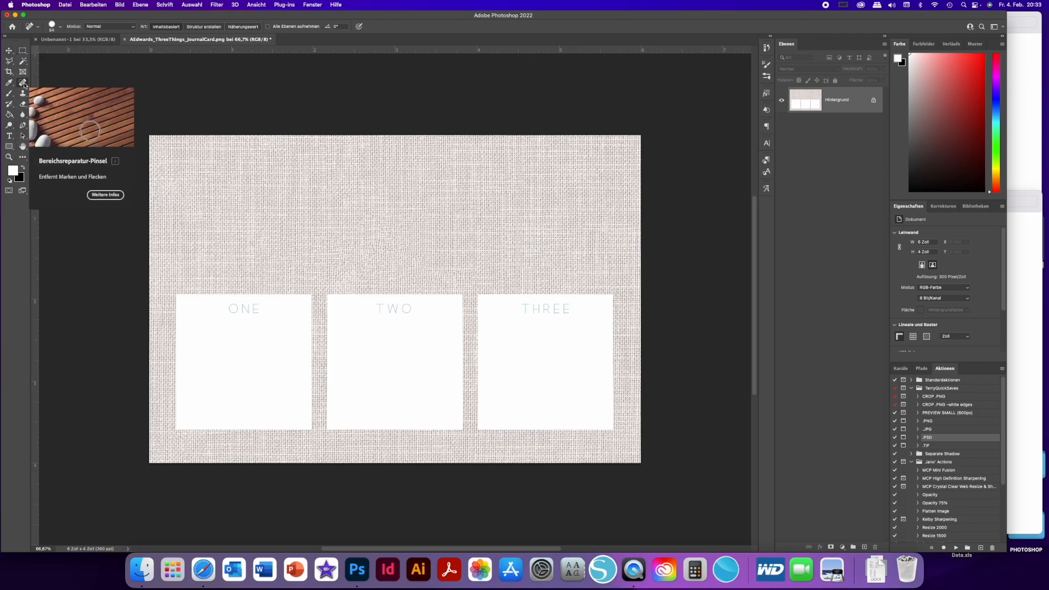
- Cover the three white boxes by moving a wide selection of the upper linen about 1.8 inches down with the Content-Aware Move tool
right_click(24, 84)
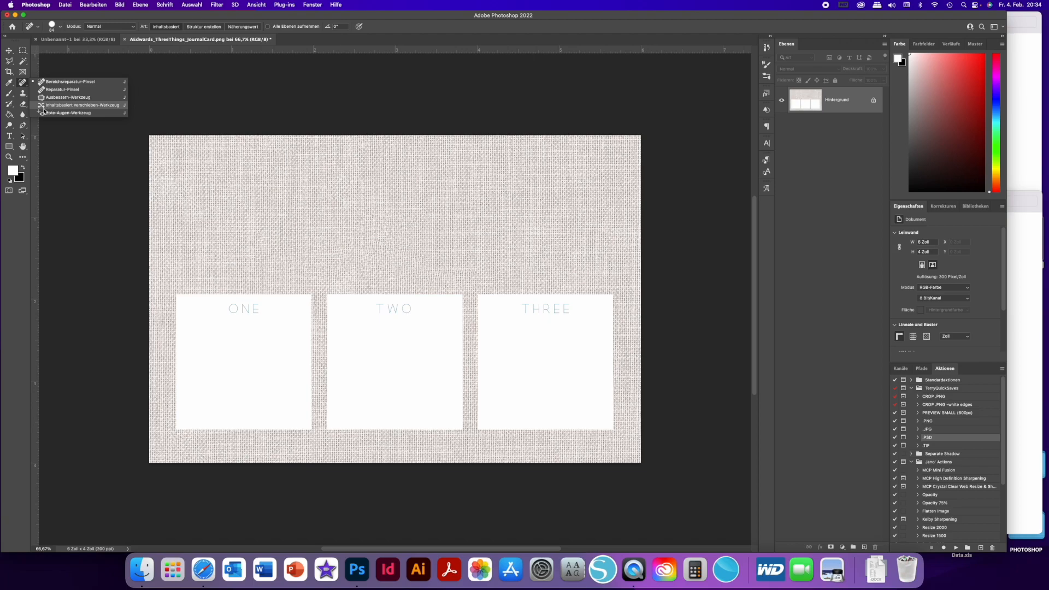
left_click(53, 105)
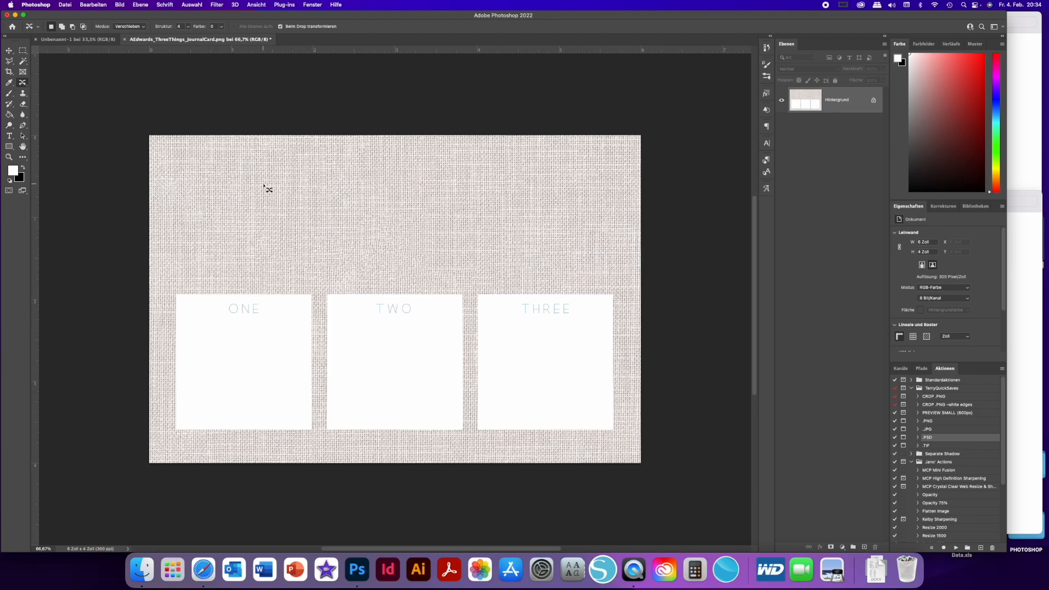
left_click(162, 143)
left_click_drag(161, 144, 159, 286)
mouse_move(160, 144)
left_mouse_down()
mouse_move(158, 286)
mouse_move(631, 285)
mouse_move(632, 141)
mouse_move(161, 145)
left_mouse_up()
left_click_drag(420, 196, 417, 349)
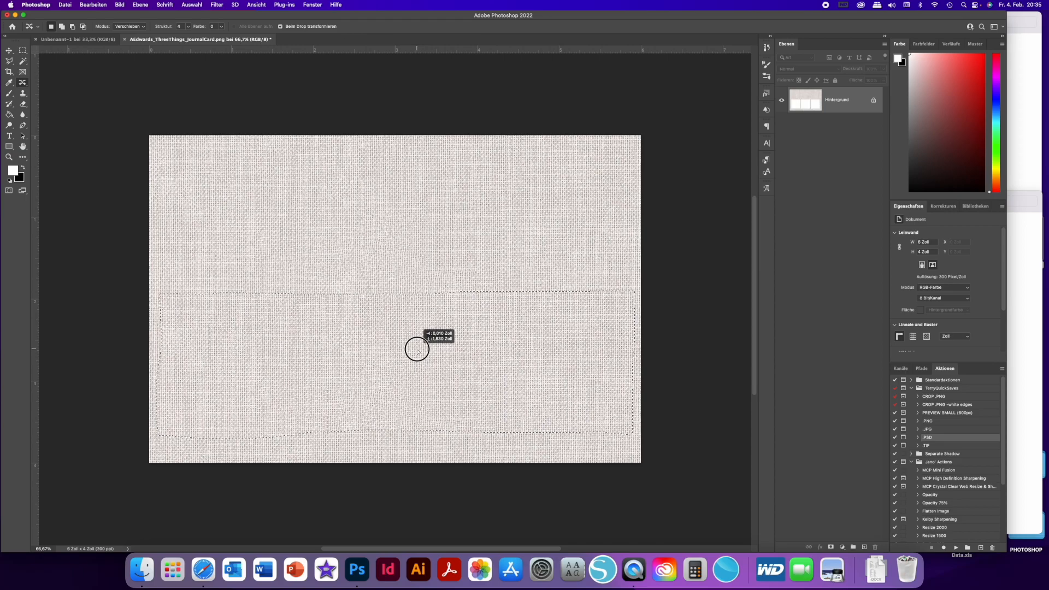
left_click_drag(417, 349, 417, 349)
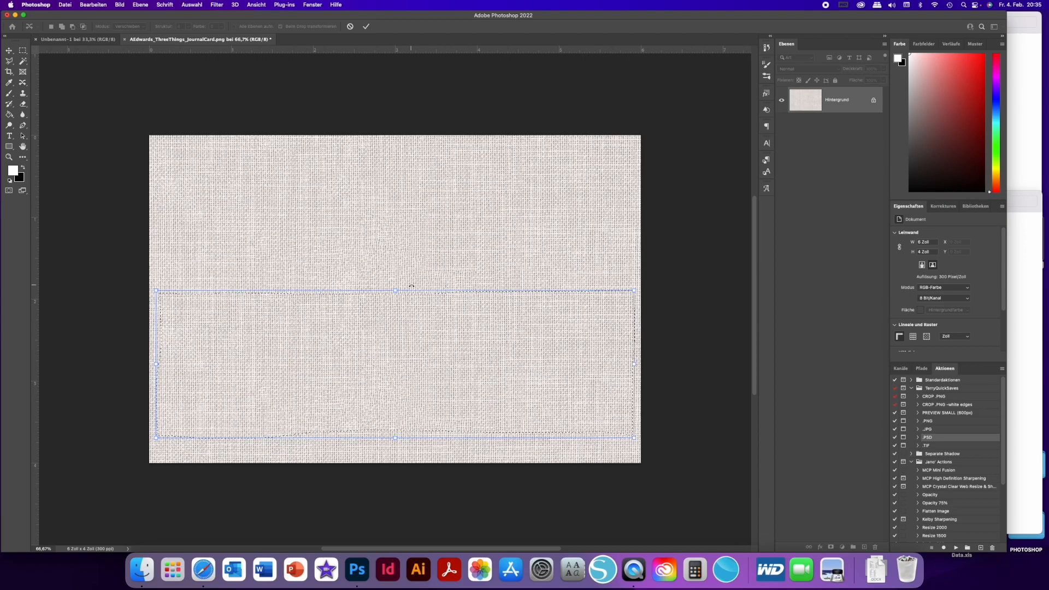
left_click(367, 27)
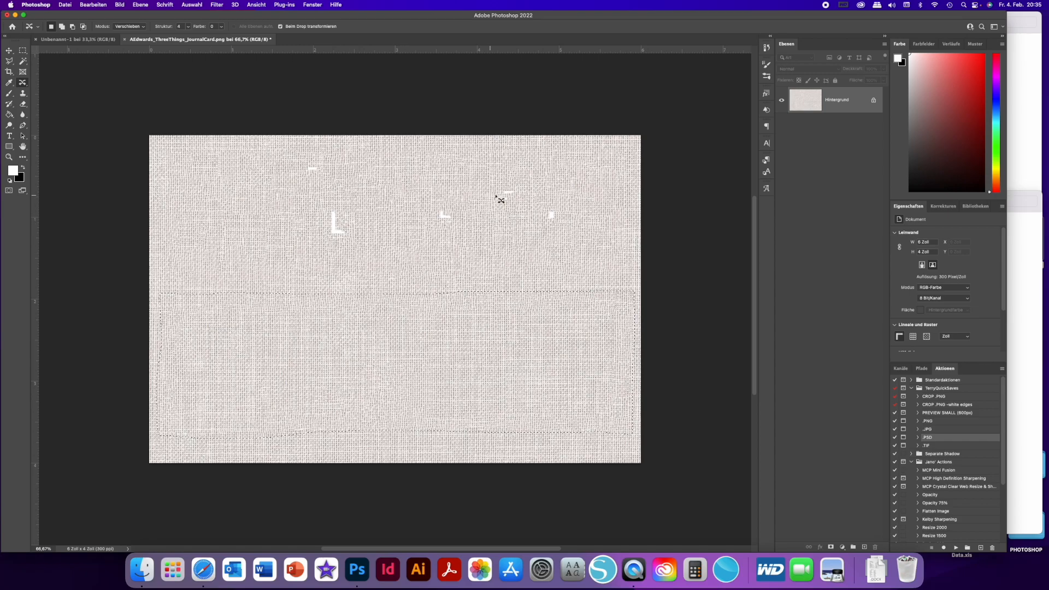
- Clear the selection and remove the leftover white fragments in the upper linen area with the Spot Healing Brush
right_click(24, 84)
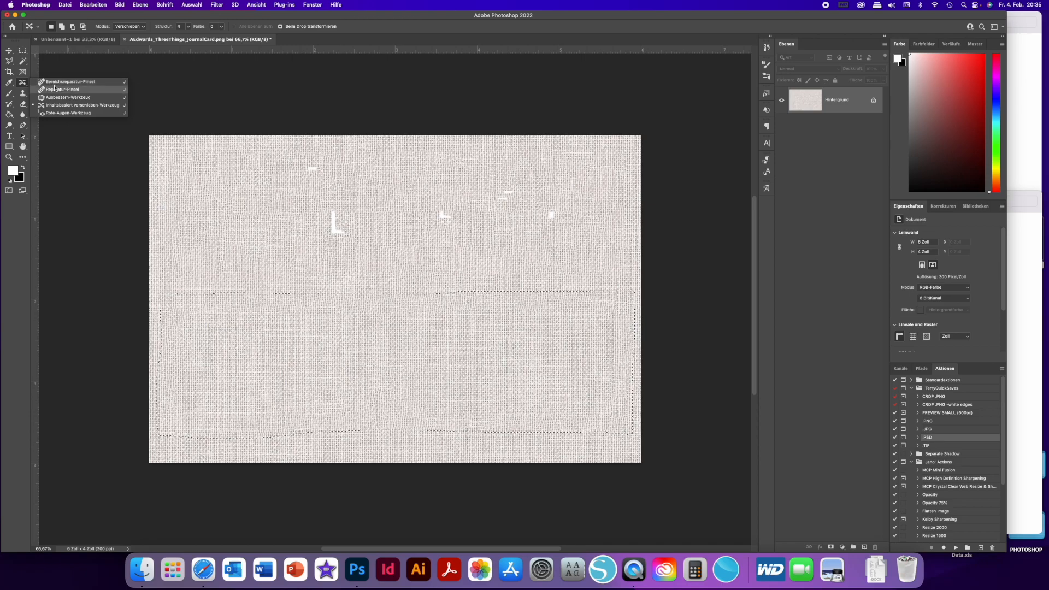
left_click(57, 82)
left_click(339, 229)
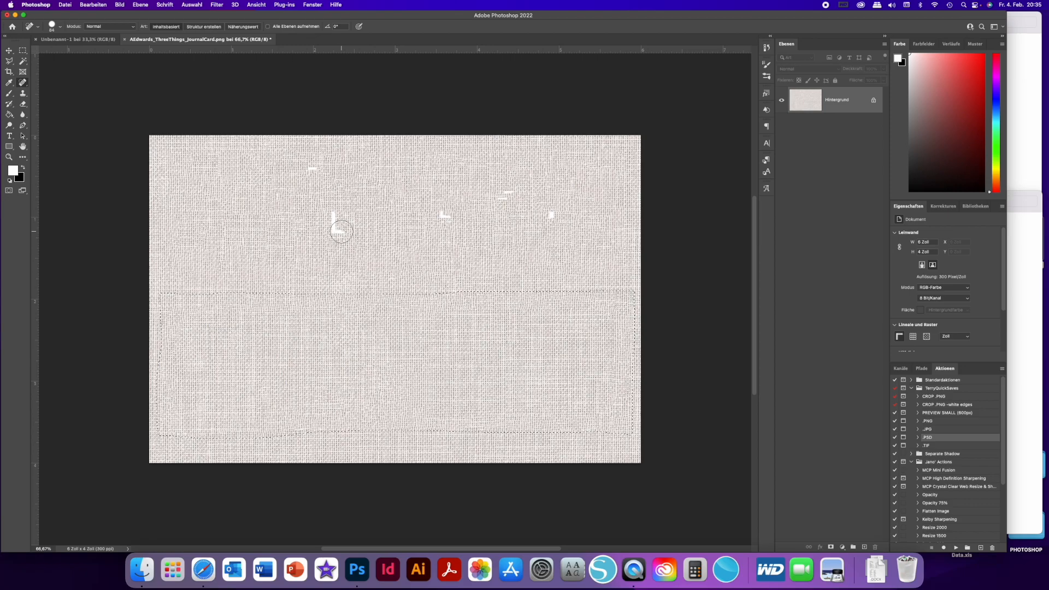
key("super+z")
key("super+d")
left_click(338, 237)
left_click(333, 218)
left_click(333, 224)
left_click(312, 169)
left_click(445, 213)
left_click(498, 195)
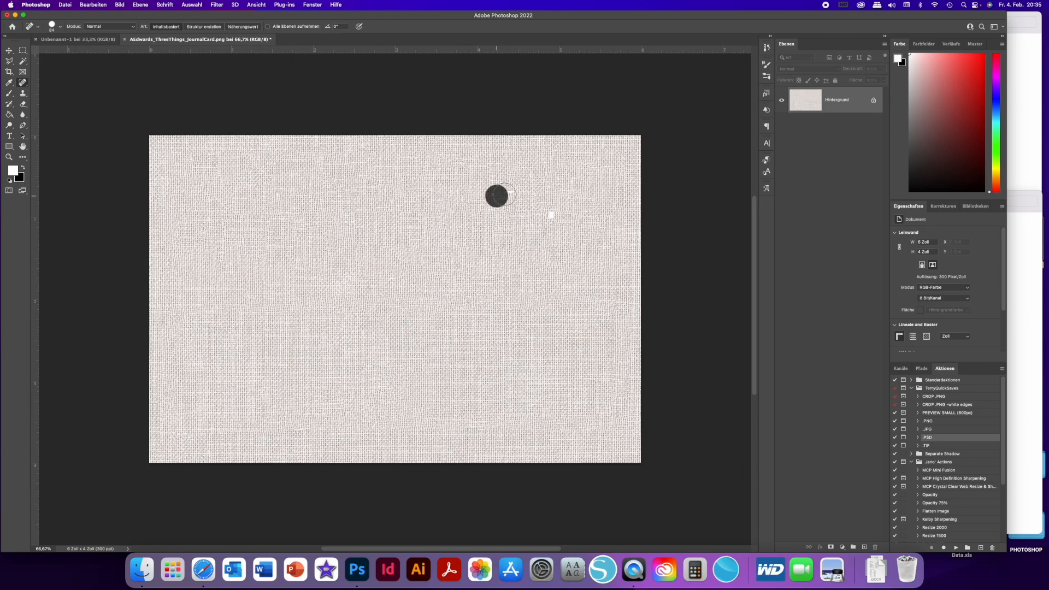
left_click(551, 215)
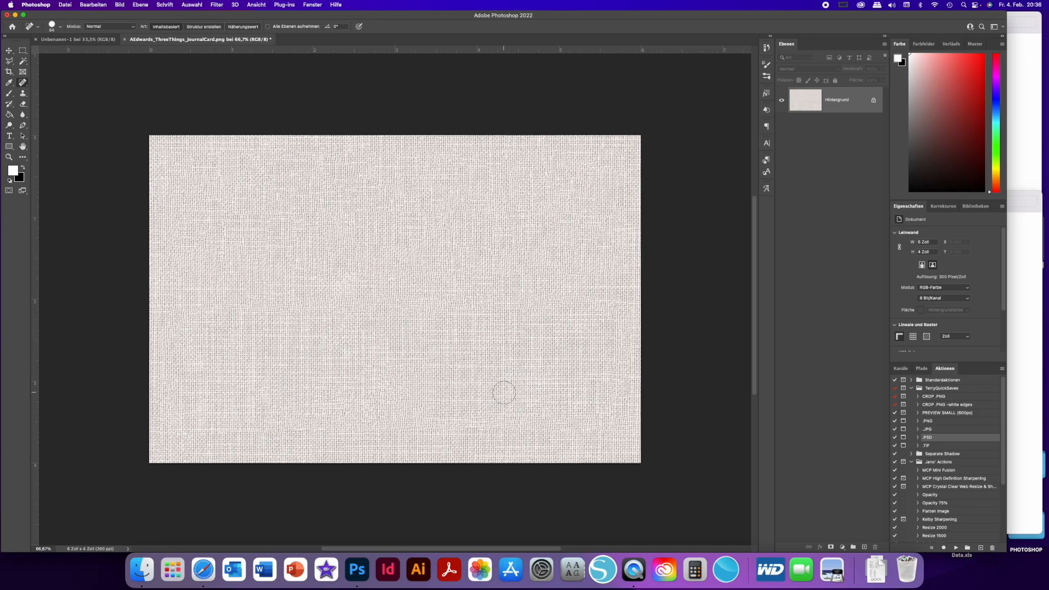
- Switch to Finder and open the PNGFormat folder within AEdwards_StampSet of the AEdwards_BeginDigitalStoryKit
left_click(1026, 261)
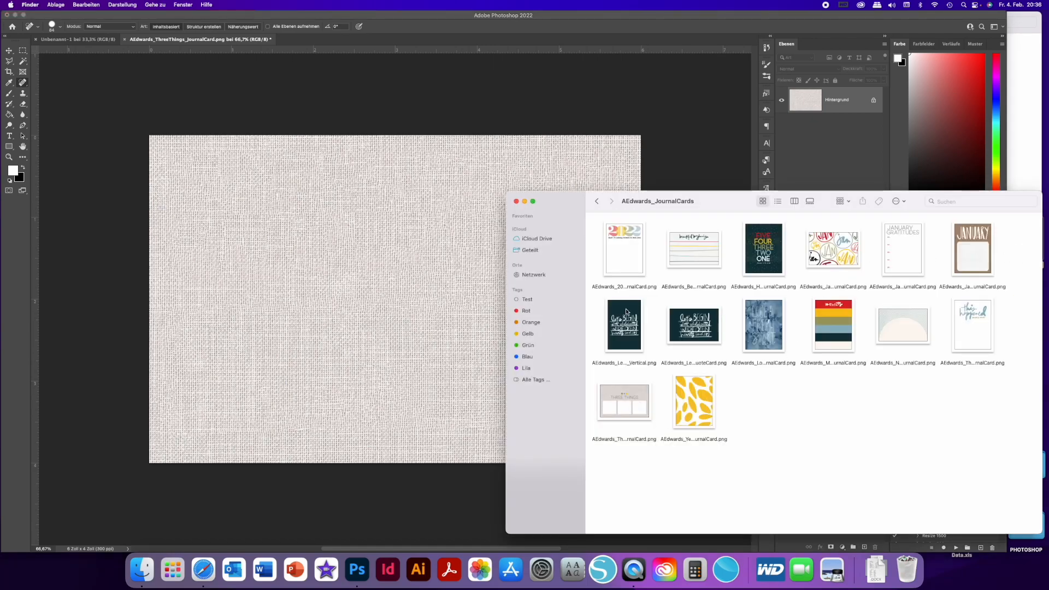
left_click(597, 202)
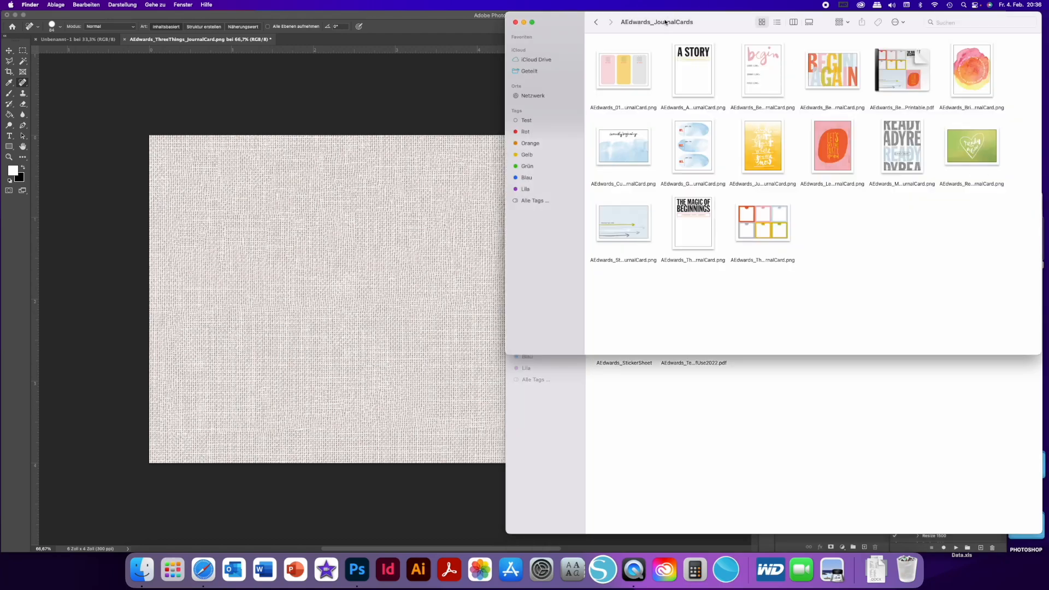
left_click(595, 22)
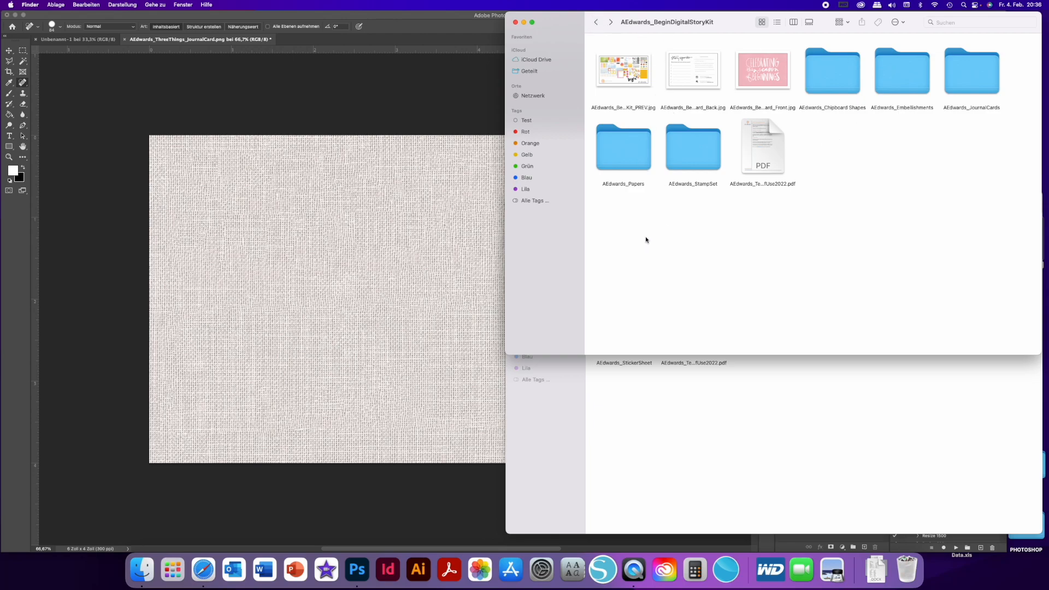
double_click(687, 147)
double_click(698, 75)
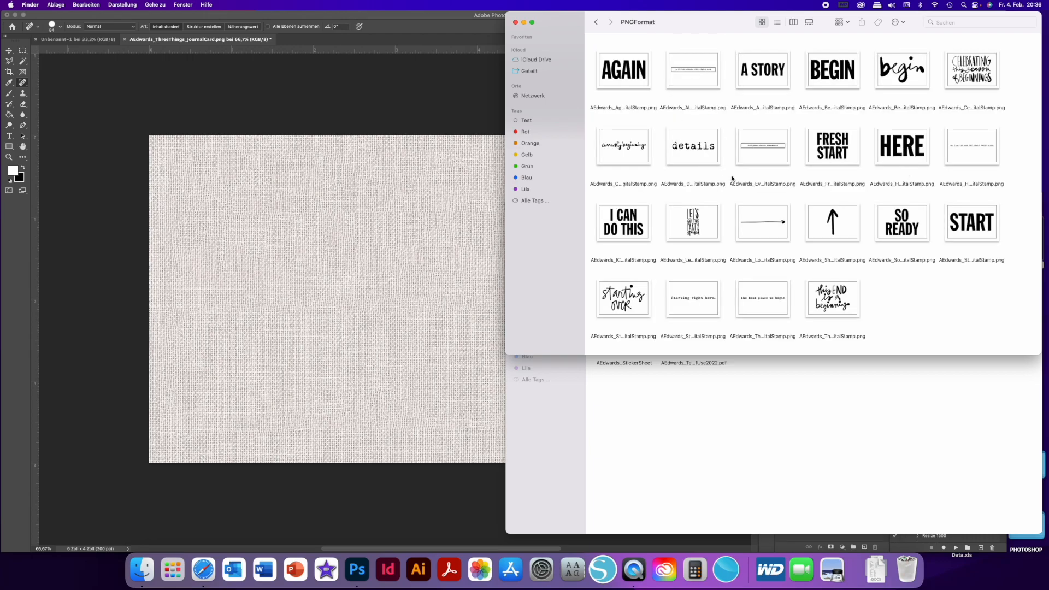
left_click(596, 22)
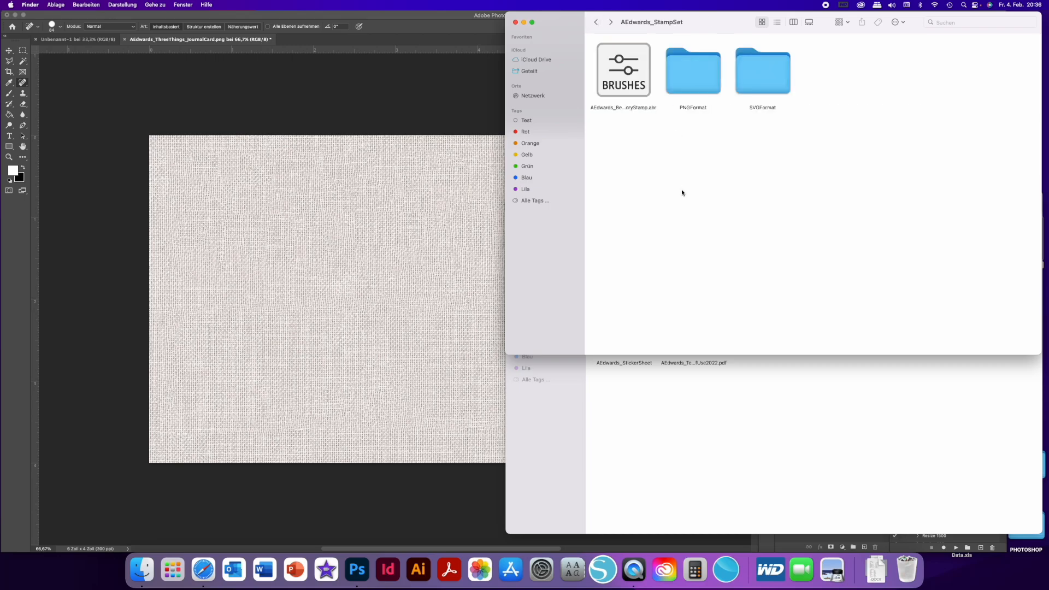
left_click(596, 22)
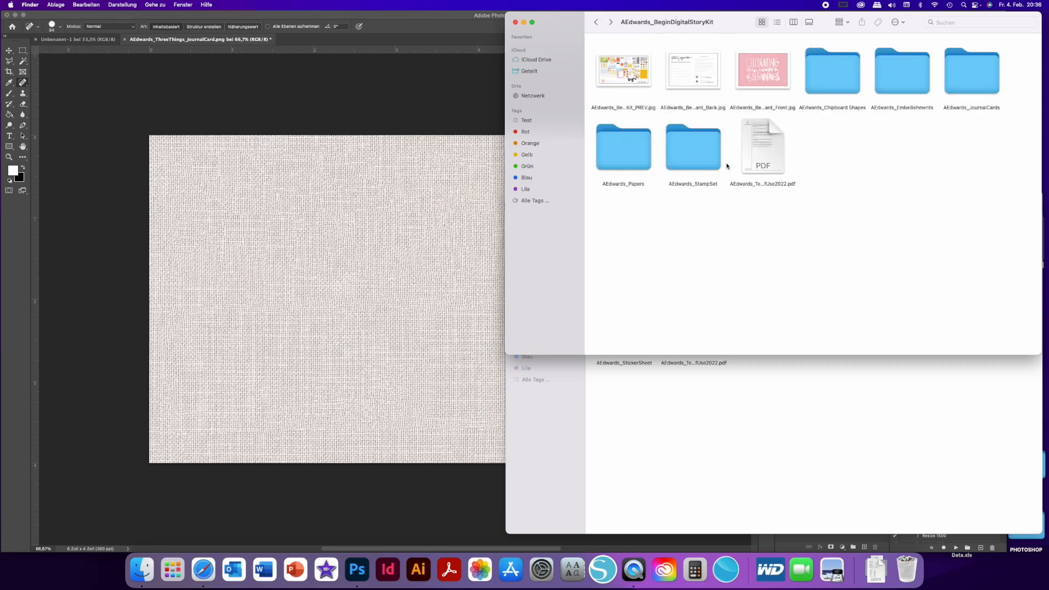
double_click(687, 157)
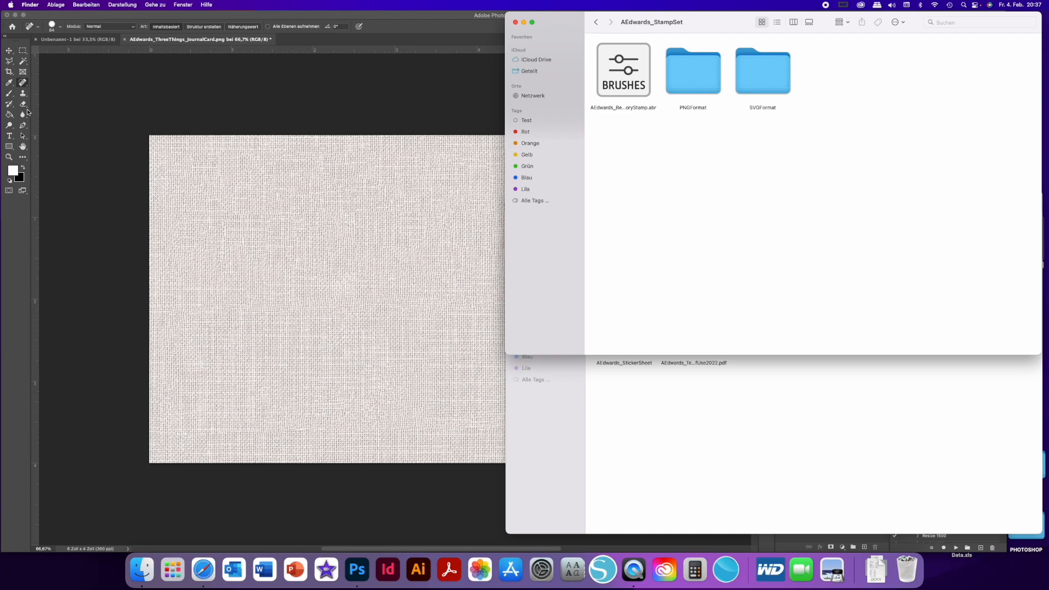
double_click(691, 82)
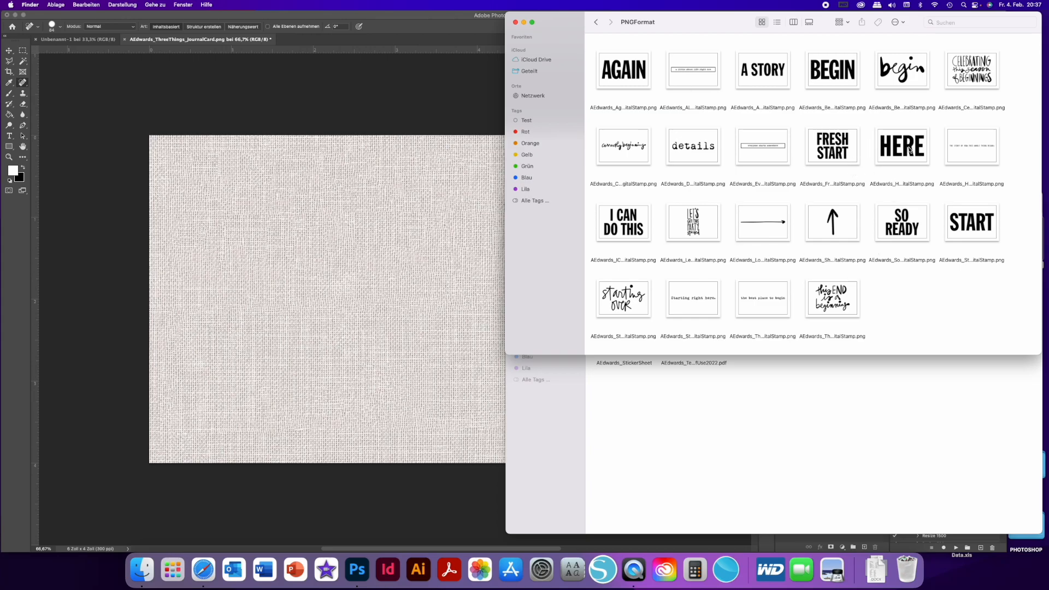
- Place the HERE digital stamp on the linen card in Photoshop and move it up about 0.5 inch
left_click_drag(910, 148, 362, 258)
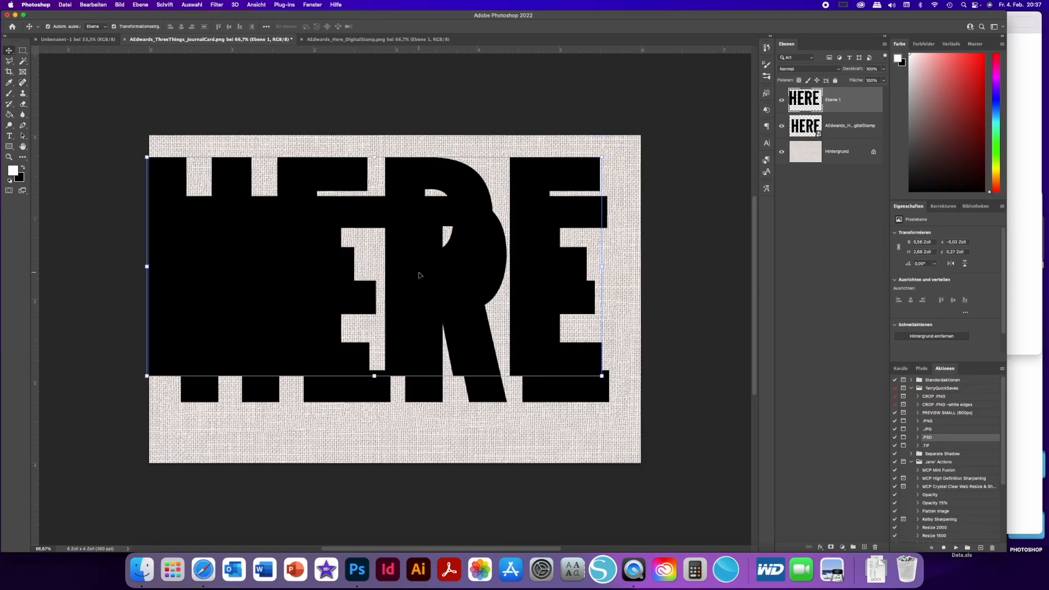
key("super+z")
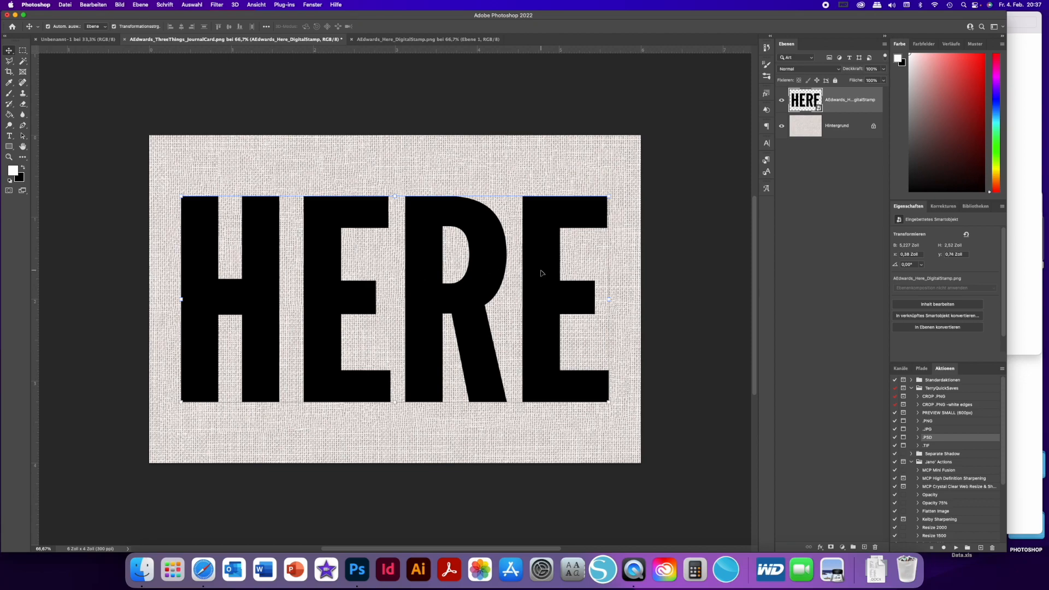
left_click_drag(437, 368, 428, 313)
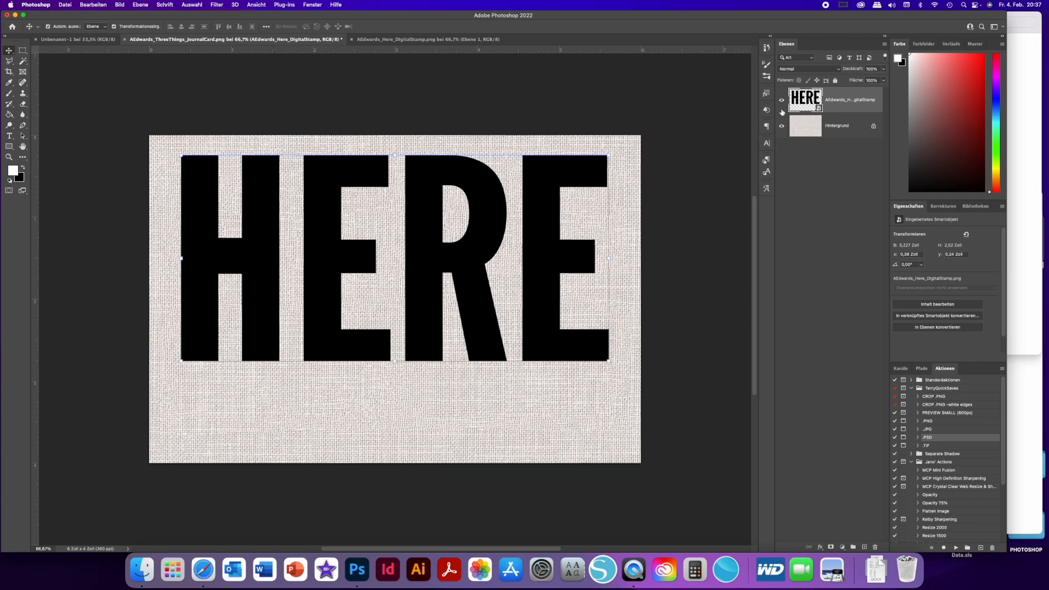
right_click(864, 103)
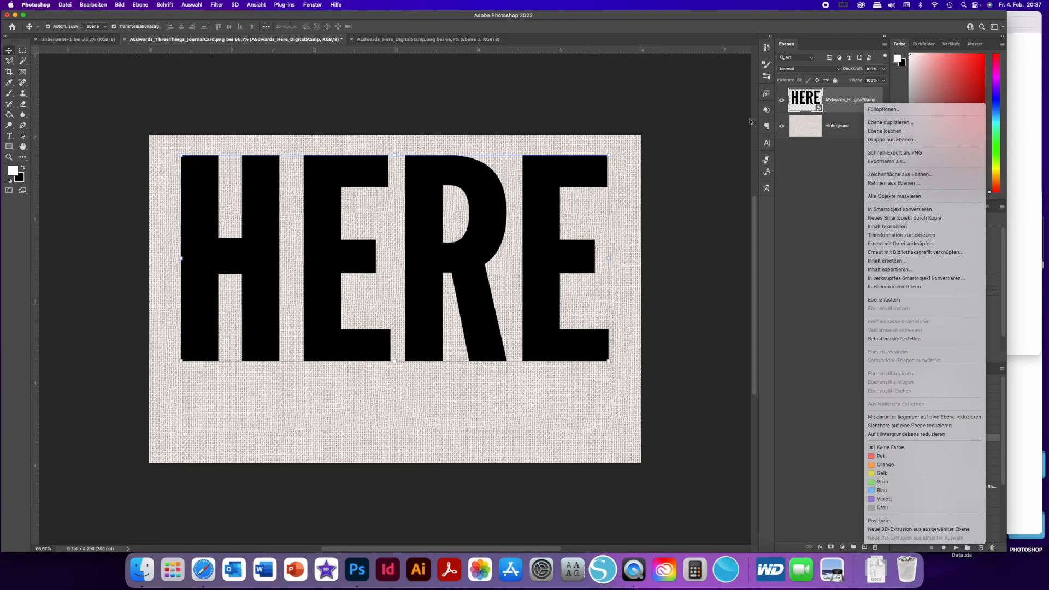
left_click(580, 173)
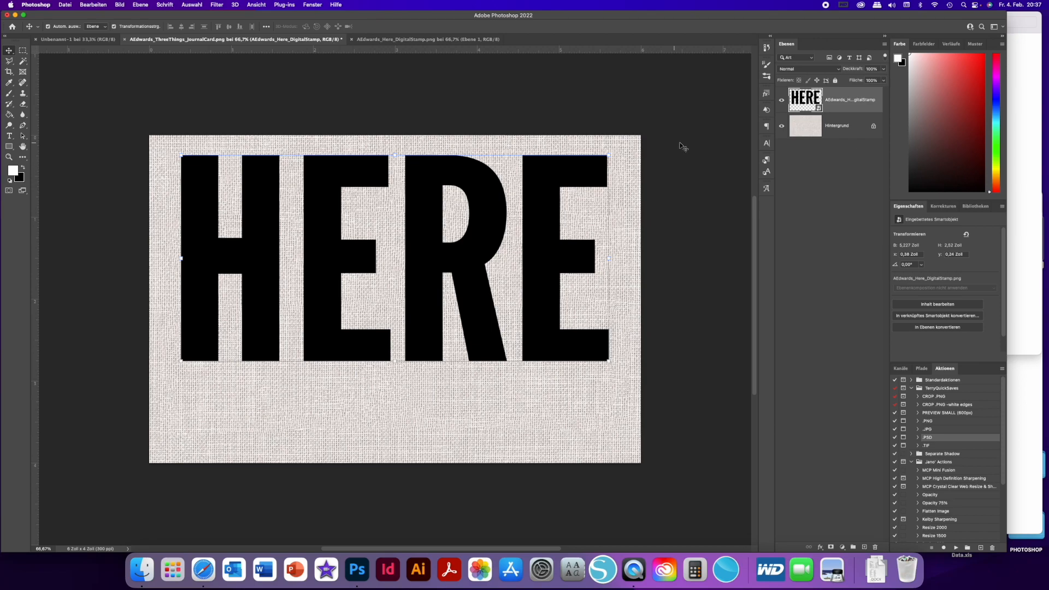
- Rasterize the HERE stamp layer and marquee-select the letter H with a selection about 1.5 by 2.8 inches
right_click(841, 109)
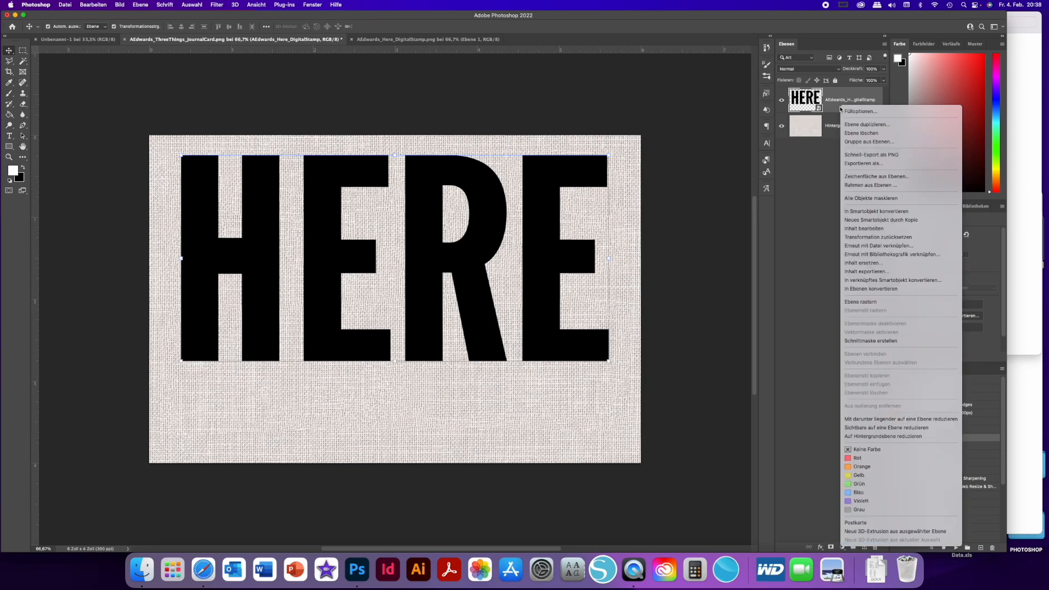
left_click(871, 303)
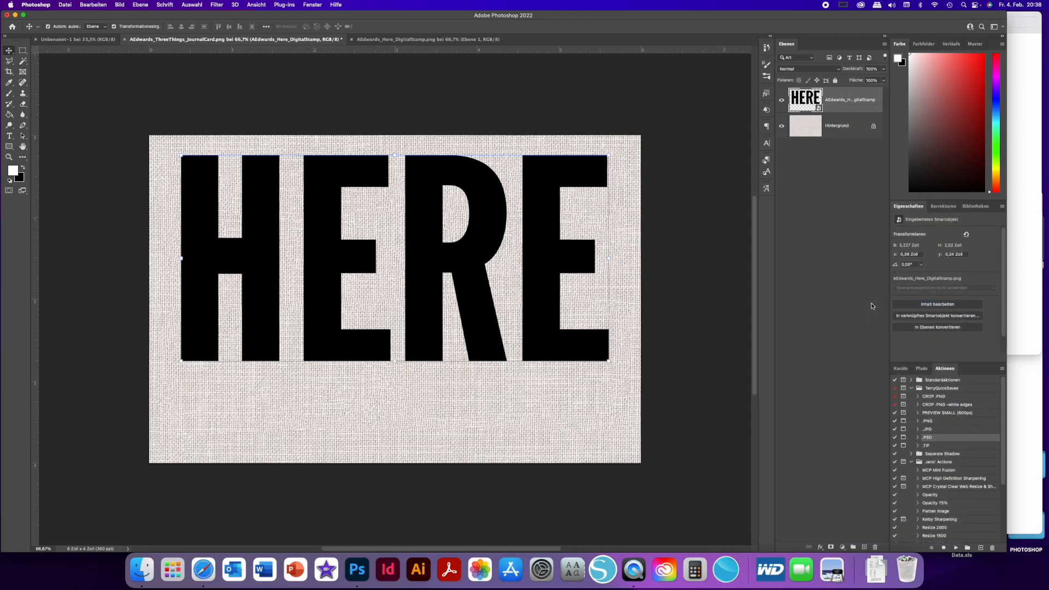
left_click(23, 50)
left_click_drag(165, 147, 288, 377)
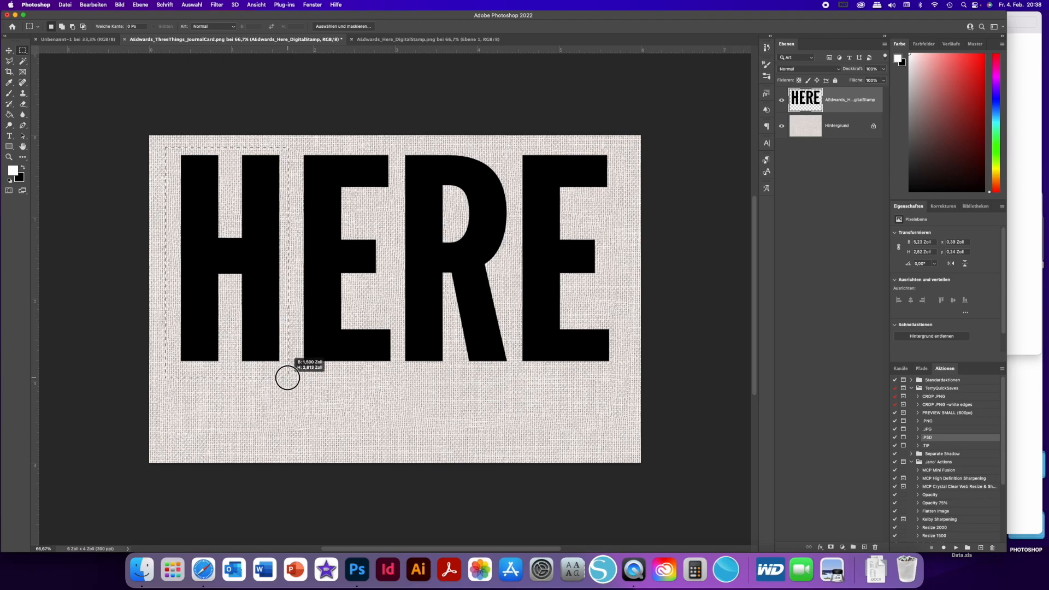
right_click(264, 330)
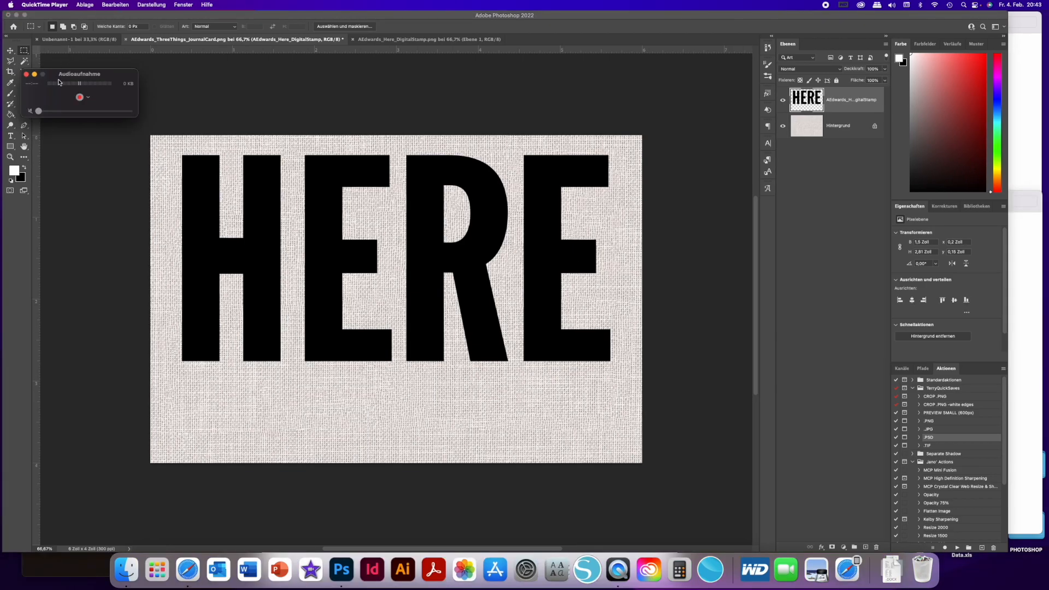
left_click(79, 98)
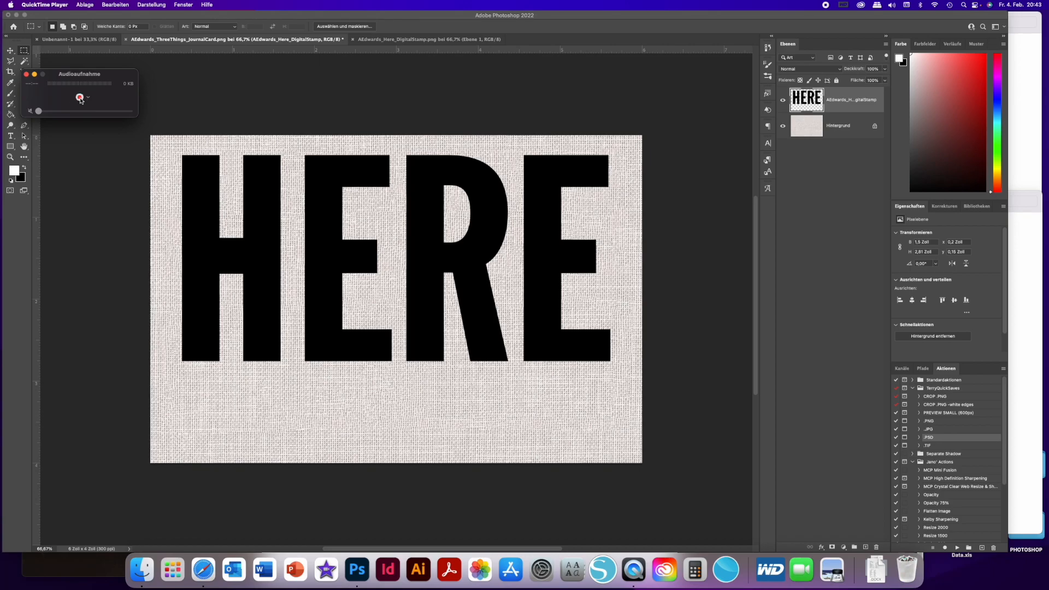
left_click(81, 142)
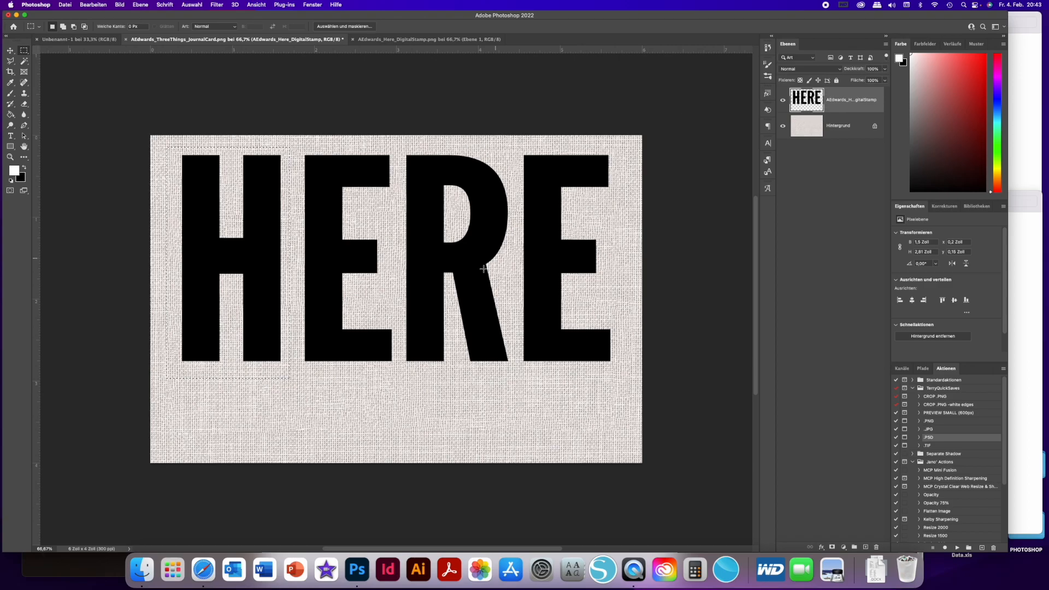
- Cut the letter H and the first letter E of the HERE stamp onto their own separate layers
right_click(258, 259)
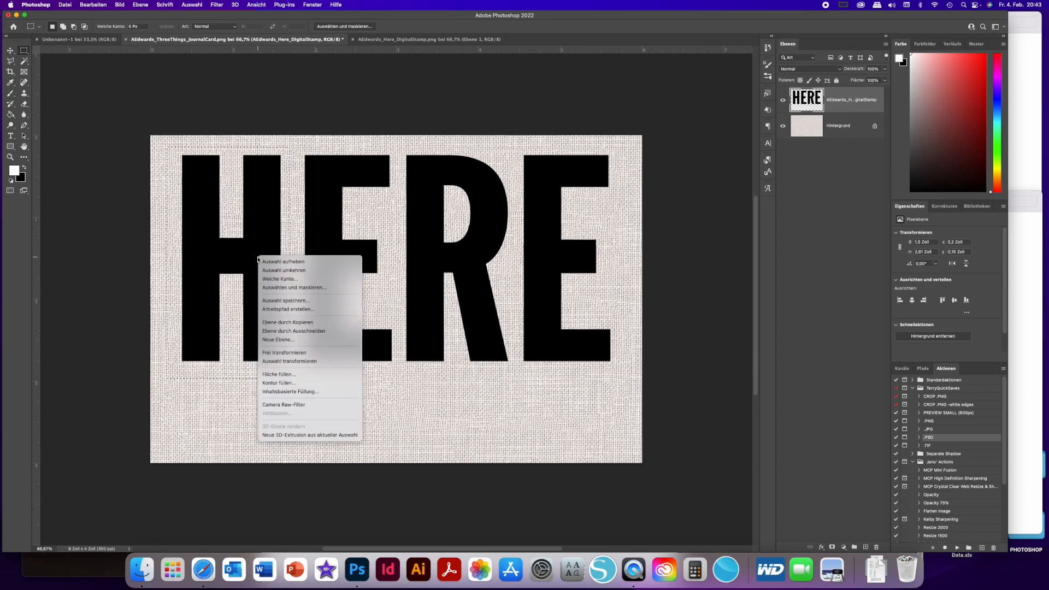
left_click(294, 331)
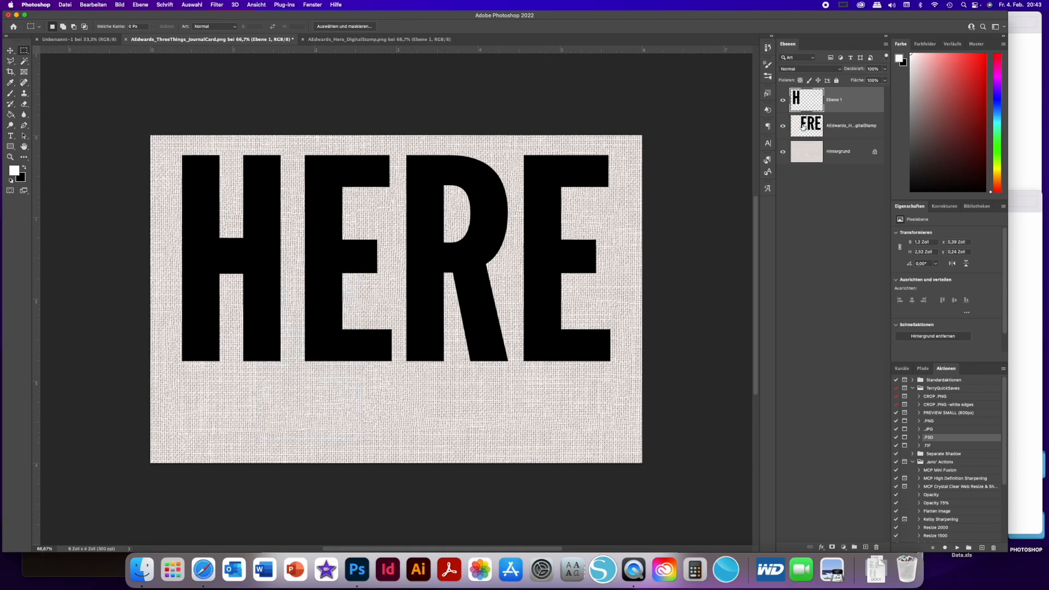
left_click(805, 126)
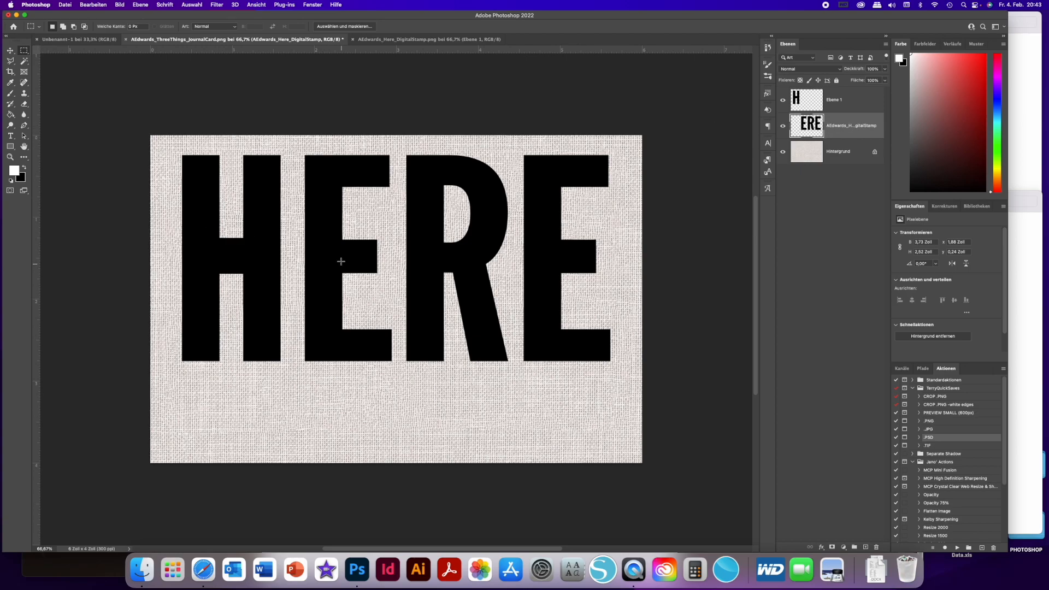
left_click_drag(298, 149, 400, 371)
right_click(367, 169)
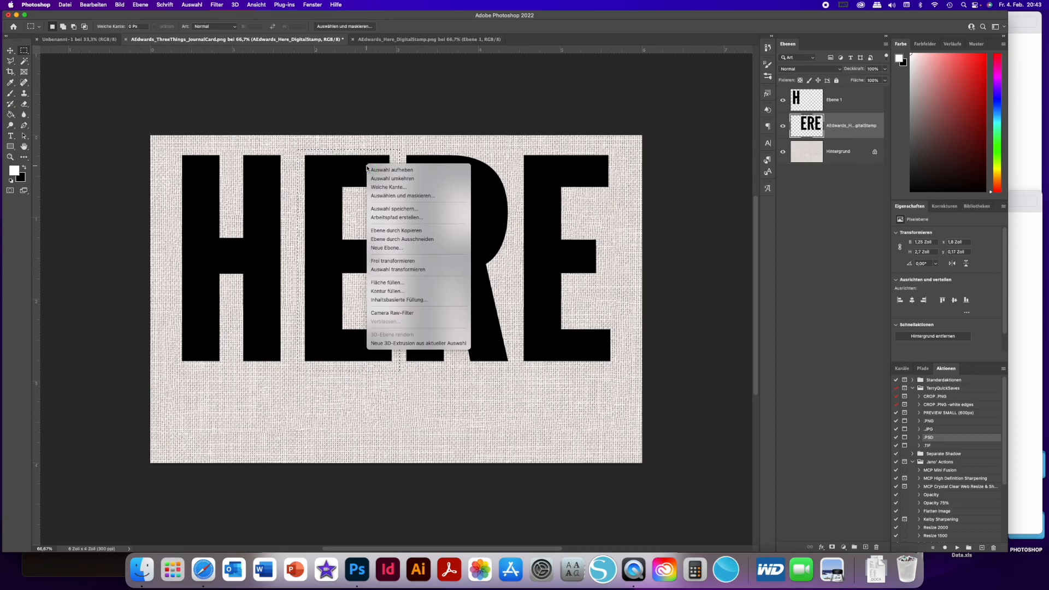
left_click(403, 241)
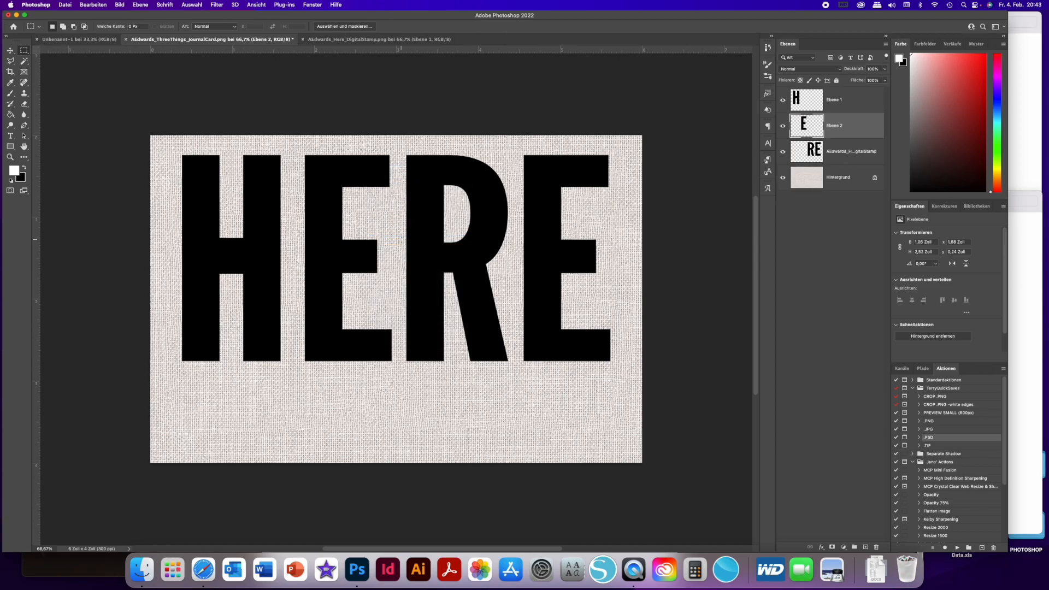
- Cut the letter R out of the remaining stamp layer onto its own layer and select the letter H layer
left_click(858, 156)
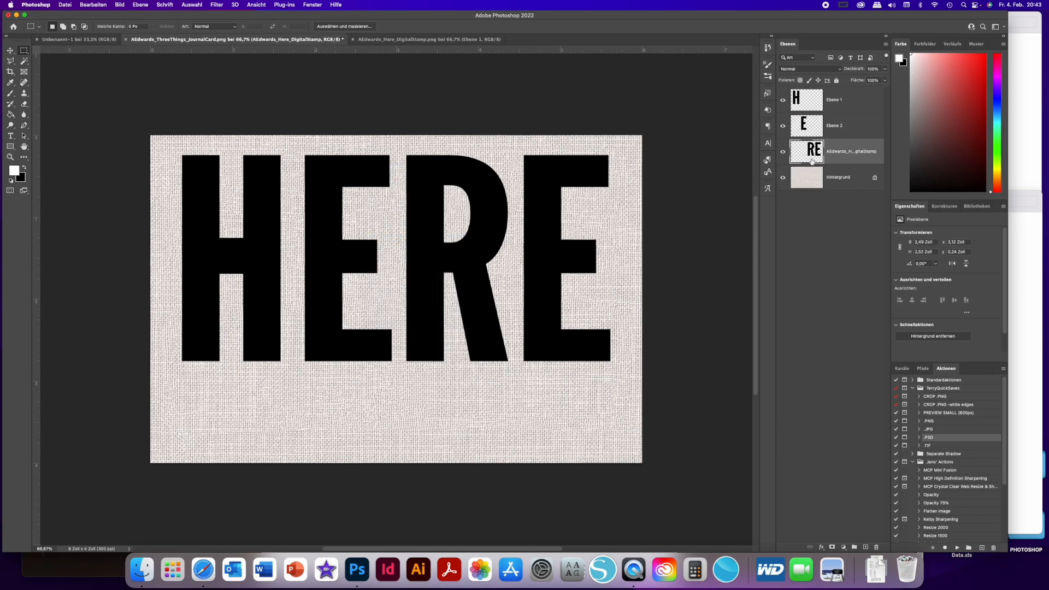
left_click_drag(403, 149, 513, 367)
right_click(473, 301)
left_click(495, 374)
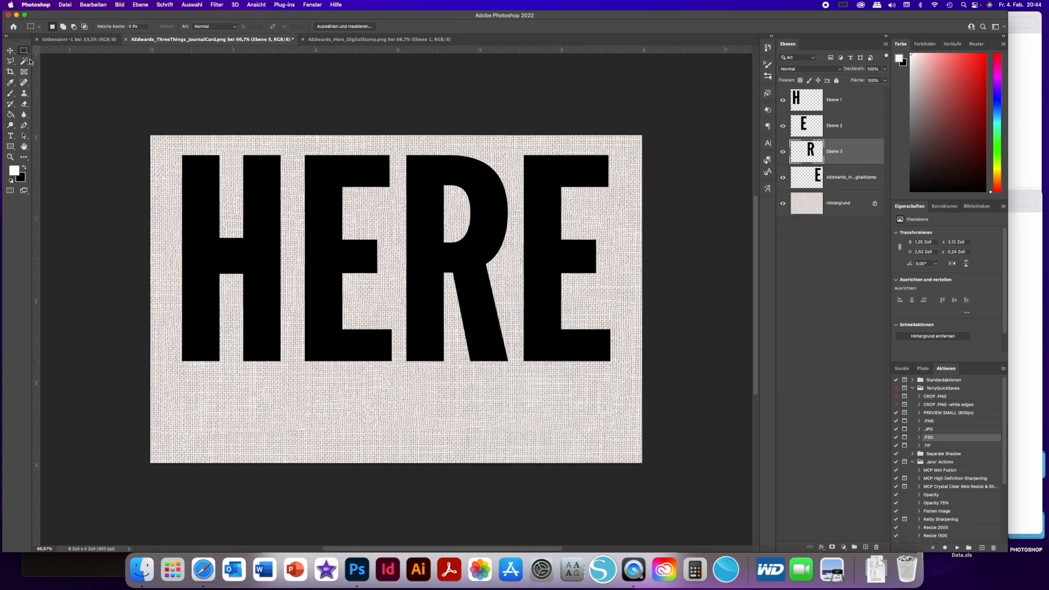
left_click(11, 50)
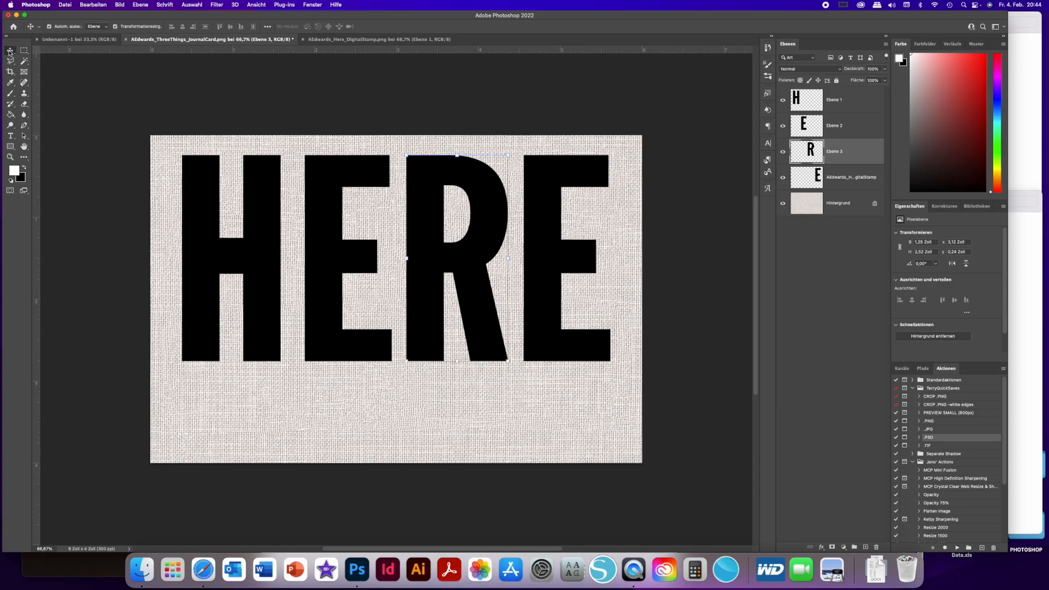
left_click(267, 184)
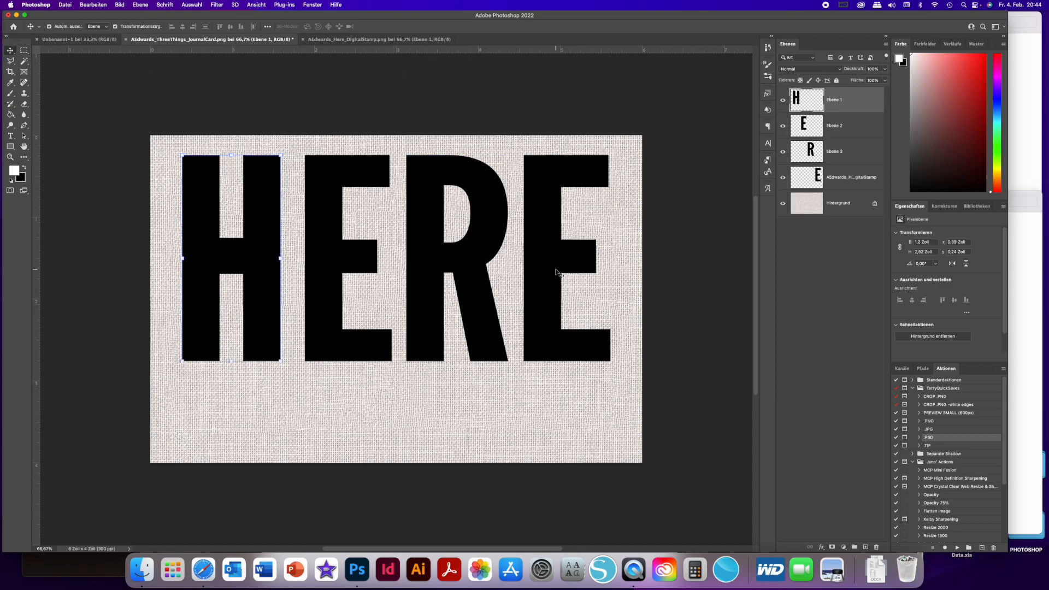
- Switch to Finder and open IMG_9451, IMG_9452, IMG_9454 and IMG_9455 from the JANUARY folder in Photoshop, converting their colors to the working space
left_click(1029, 256)
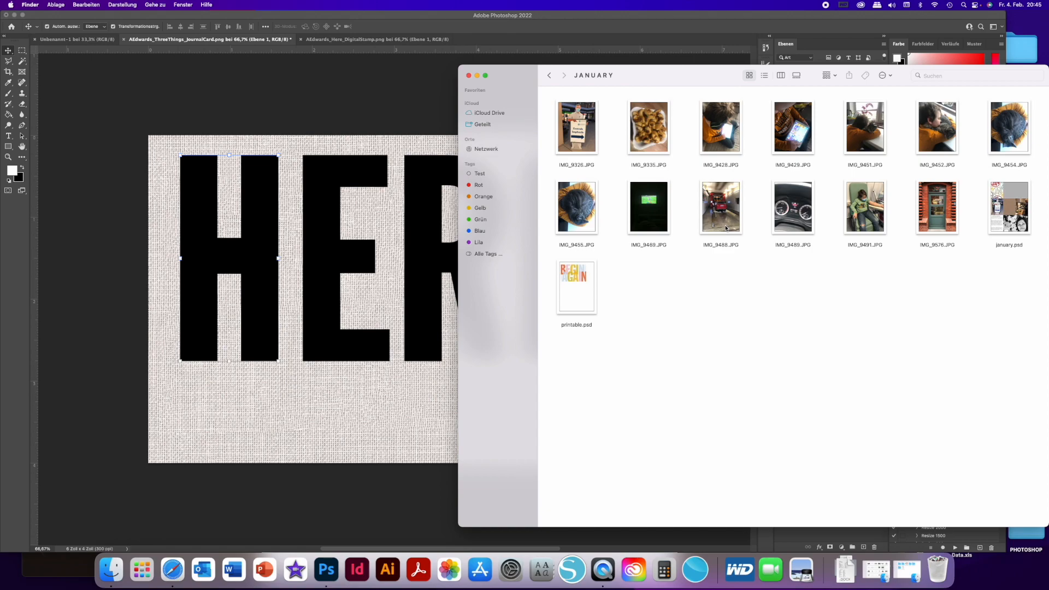
left_click(866, 137)
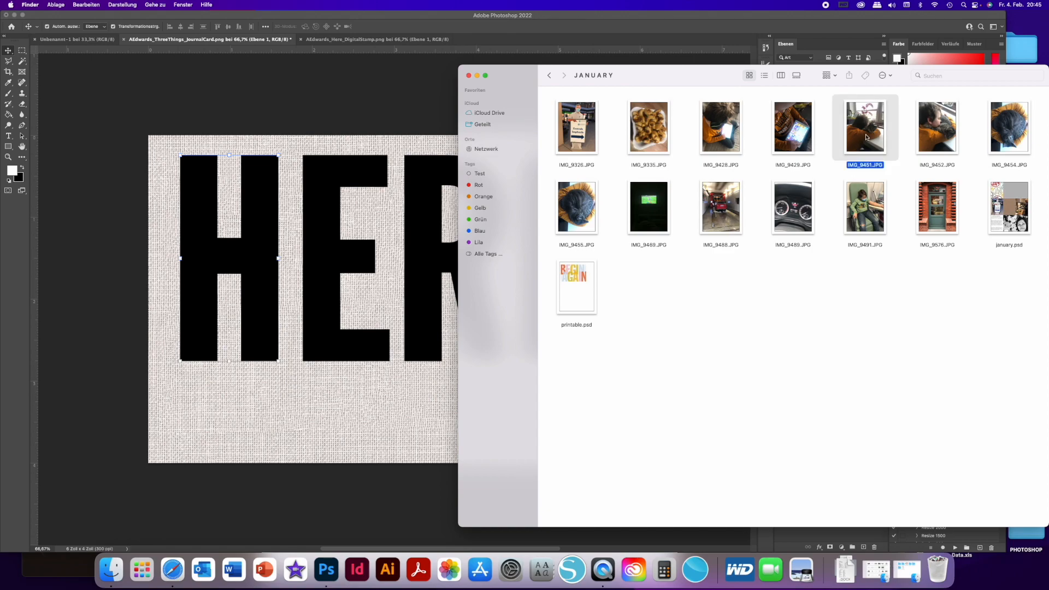
left_click(944, 133, "super")
left_click(990, 131, "super")
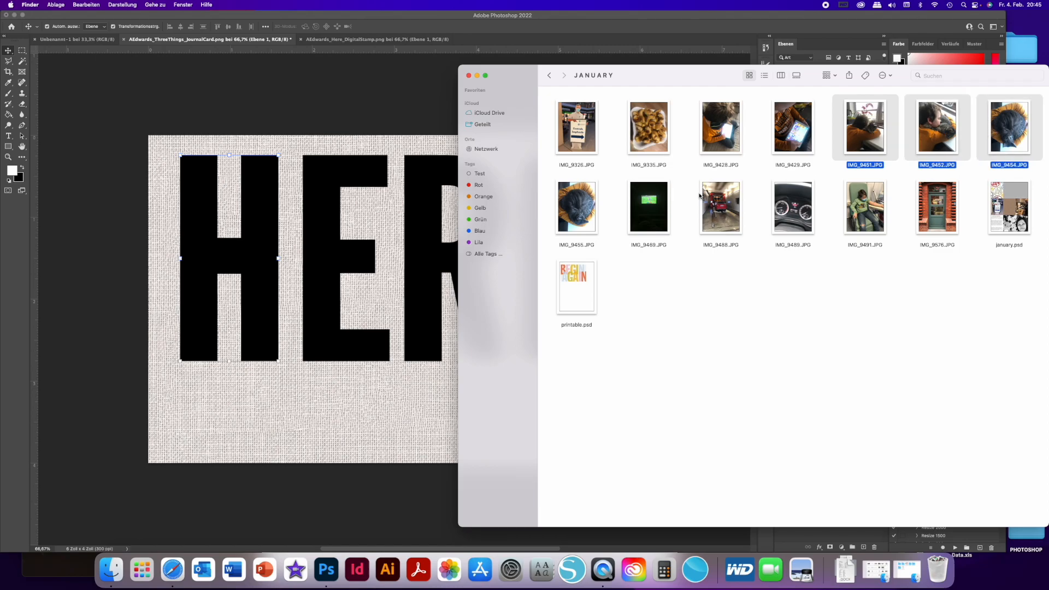
left_click(578, 214, "super")
left_click_drag(578, 214, 489, 38)
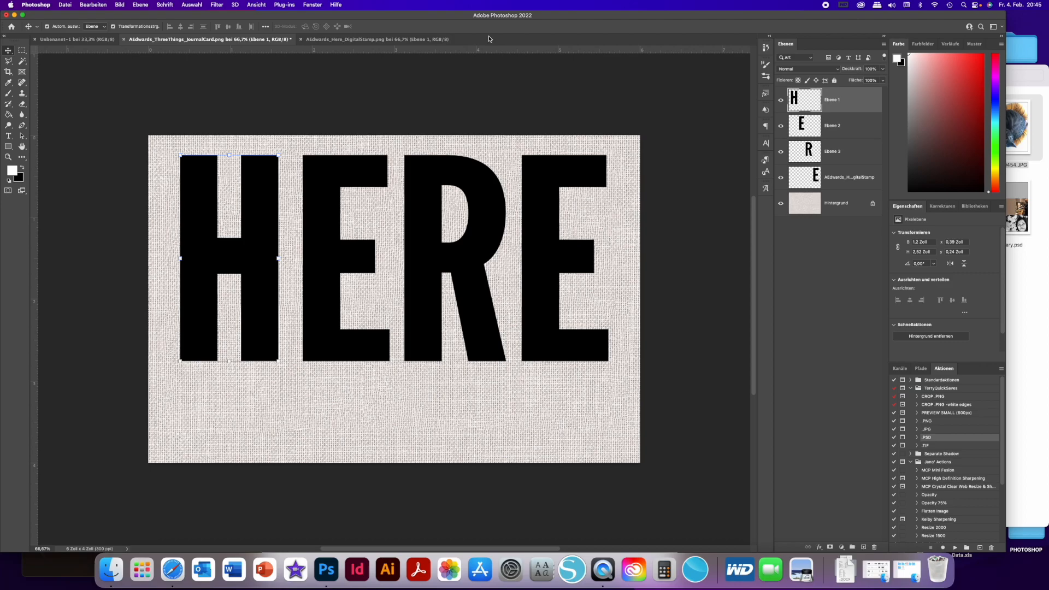
left_click(601, 325)
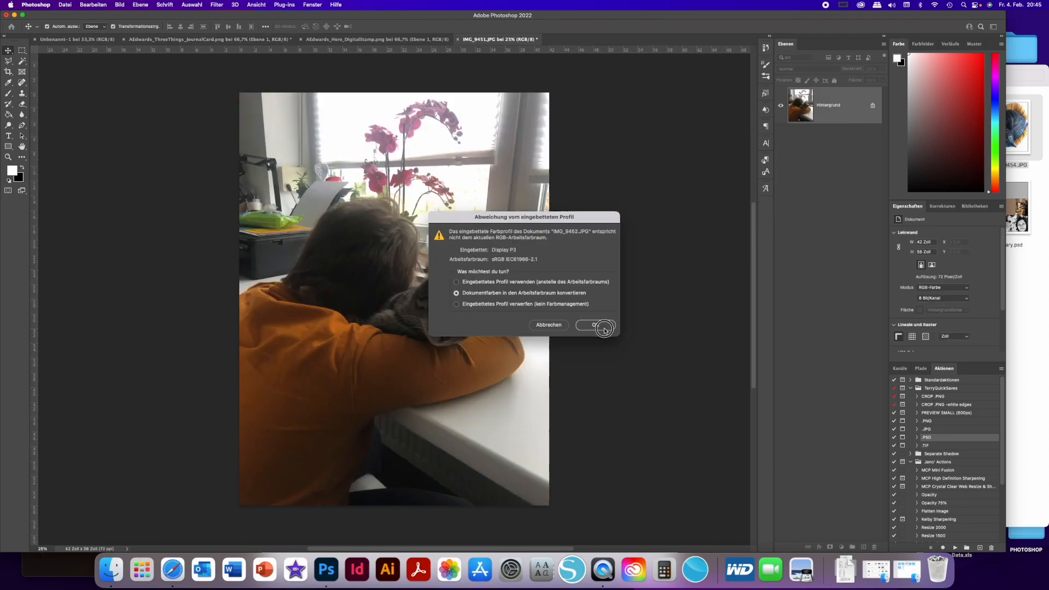
left_click(601, 325)
left_click(601, 325)
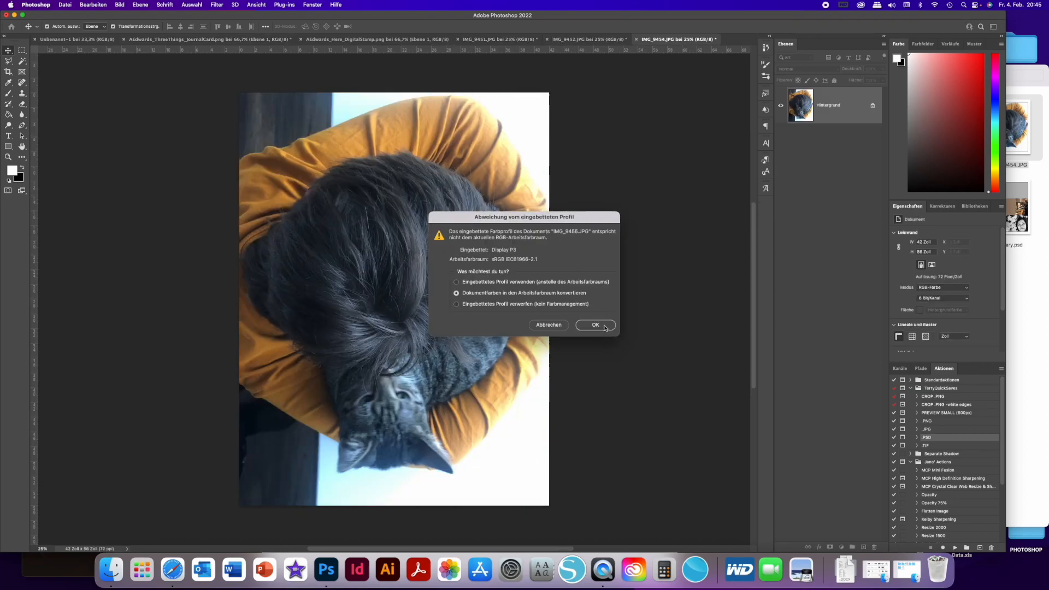
left_click(601, 325)
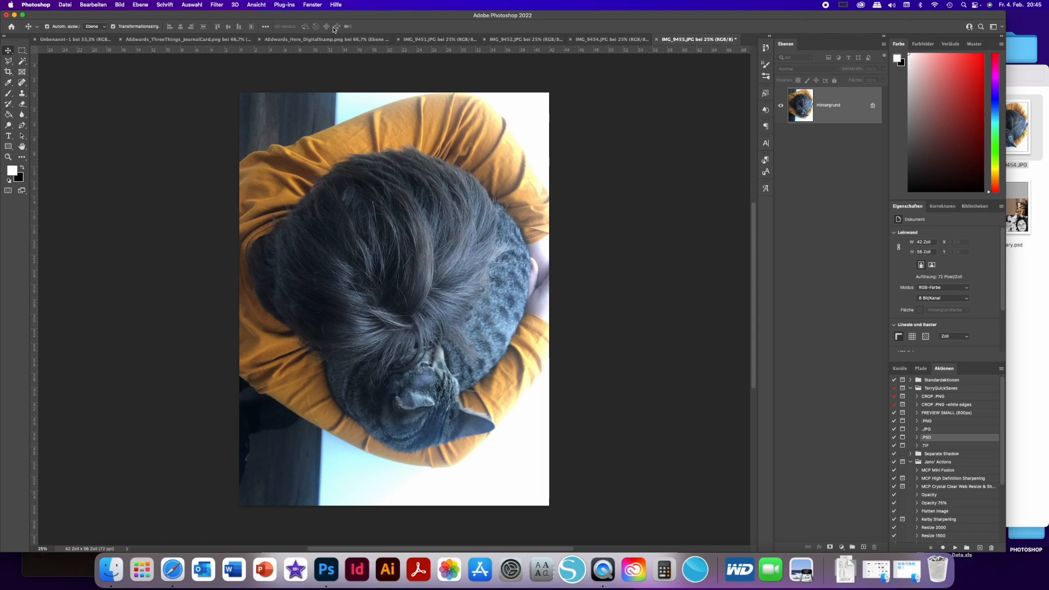
- Close the AEdwards_Here_DigitalStamp.png document and return to the journal card
left_click(279, 40)
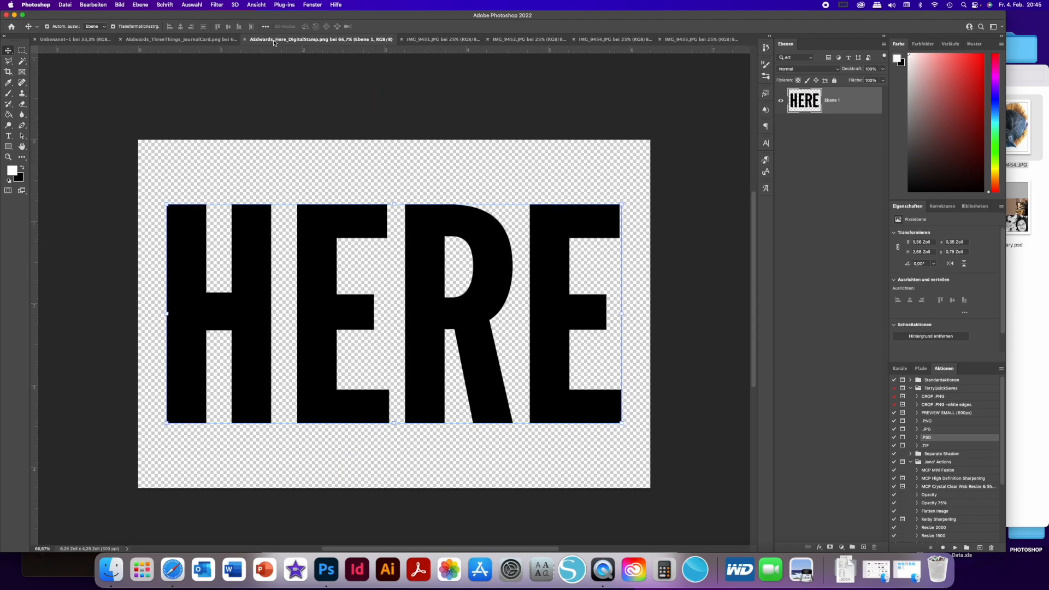
left_click(245, 40)
left_click(289, 39)
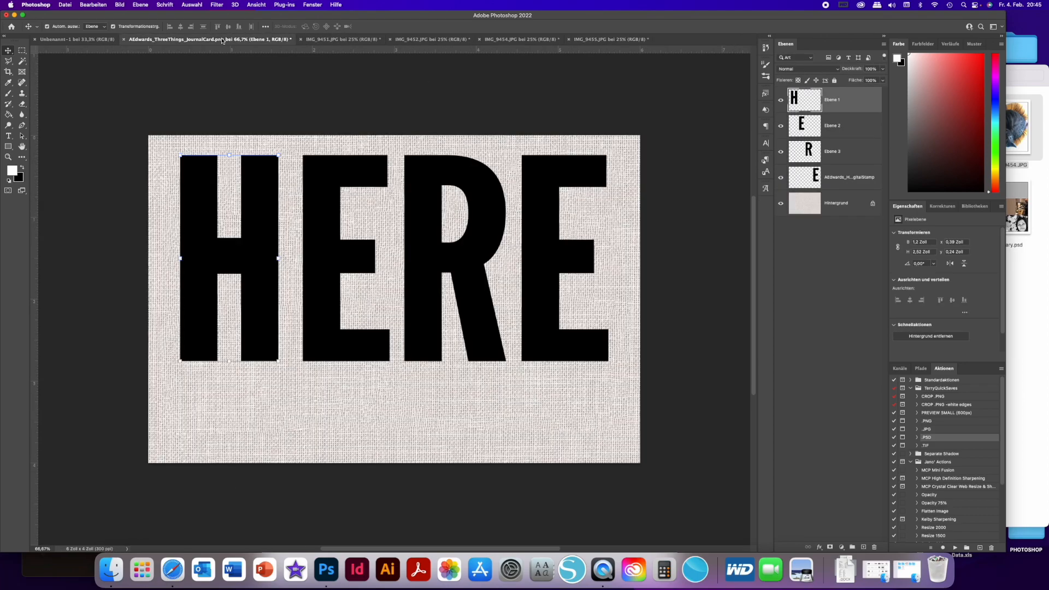
- Copy the IMG_9451.JPG photo onto the journal card and clip it to the letter H layer
left_click(335, 39)
left_click_drag(249, 59, 211, 197)
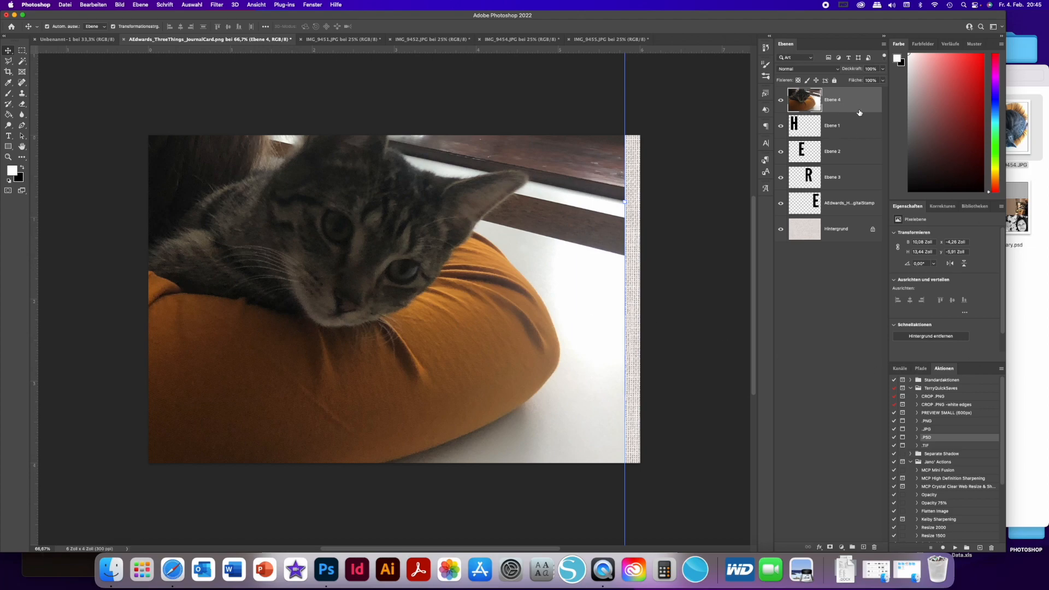
left_click_drag(859, 112, 859, 111)
left_click(858, 111, "alt")
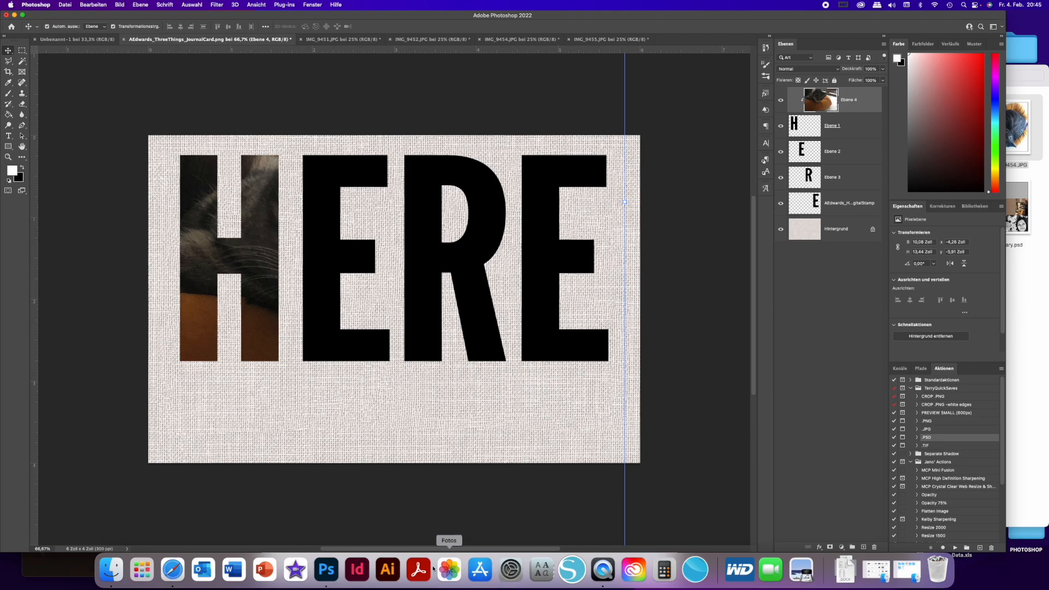
right_click(866, 103)
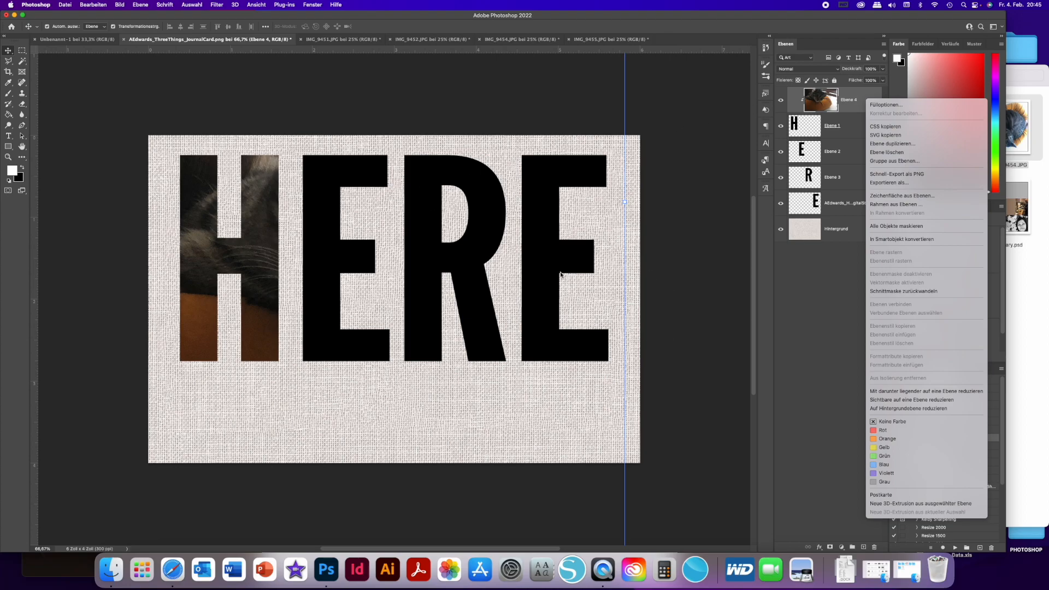
left_click(862, 106)
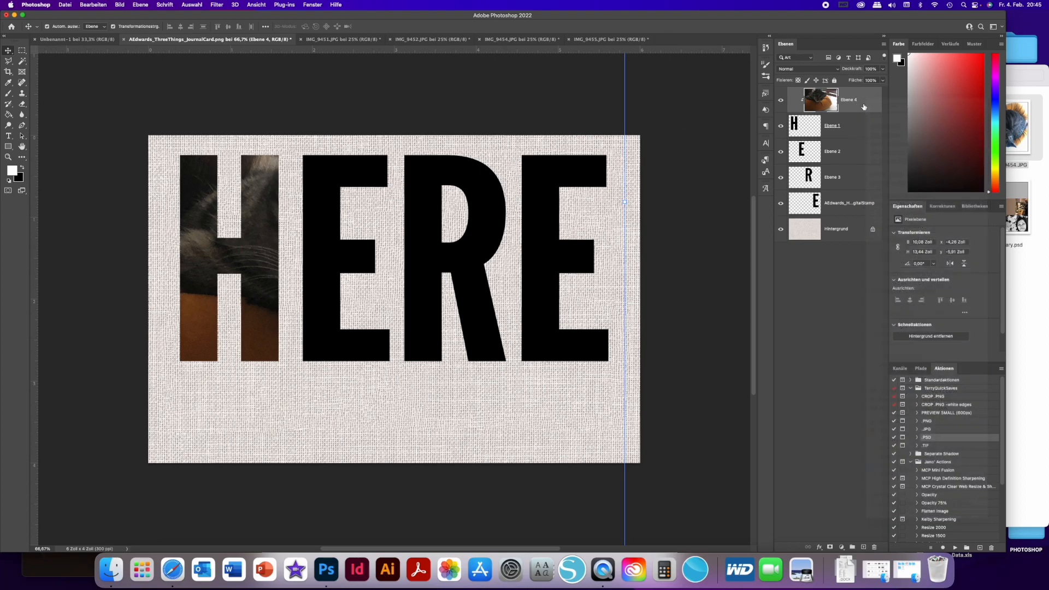
- Scale down the clipped IMG_9451 photo and position it so the cat and orchid fill the letter H
scroll(440, 217, "up", 2)
scroll(439, 217, "down", 2)
scroll(440, 217, "down", 4)
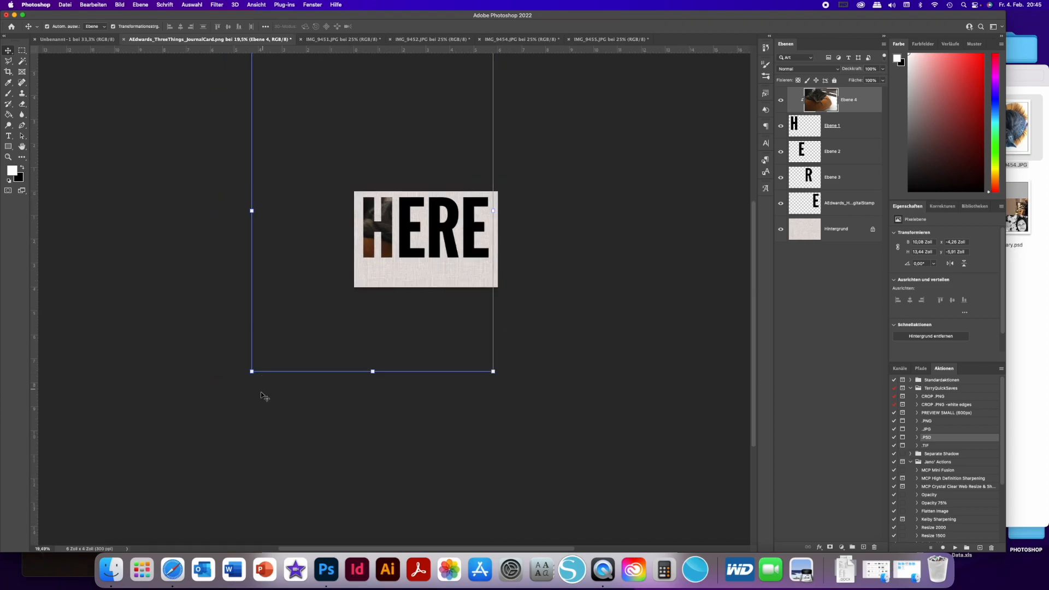
left_click_drag(252, 371, 442, 148)
left_click_drag(483, 110, 394, 261)
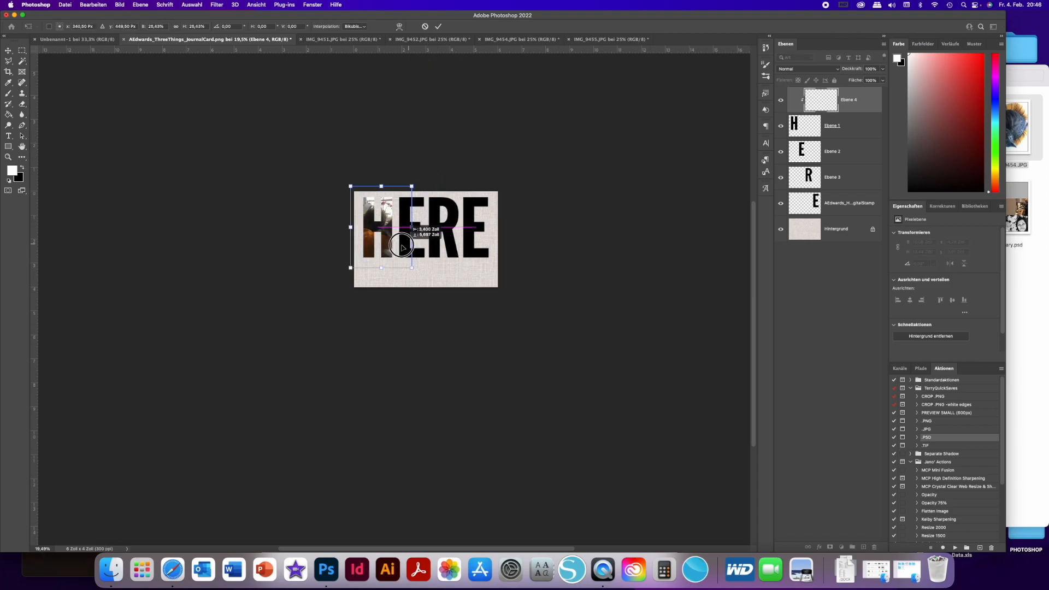
scroll(401, 246, "up", 5)
scroll(402, 246, "down", 3)
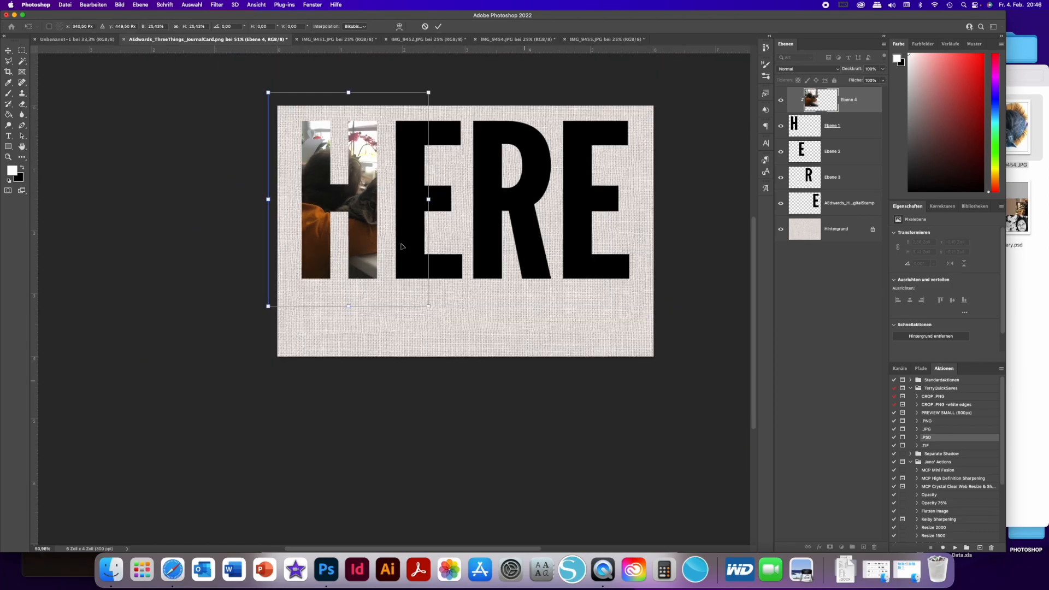
left_click_drag(428, 306, 398, 258)
left_click_drag(355, 227, 366, 246)
key("Return")
- Copy the IMG_9452.JPG photo onto the card above the first letter E and clip it to that letter
left_click(449, 131)
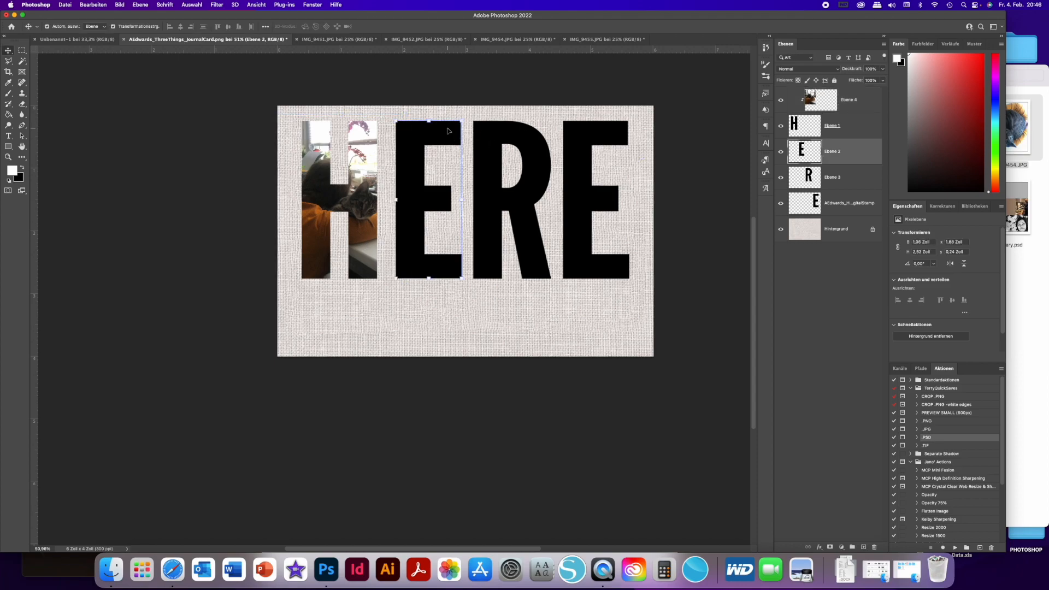
left_click(429, 39)
left_click_drag(320, 101, 417, 143)
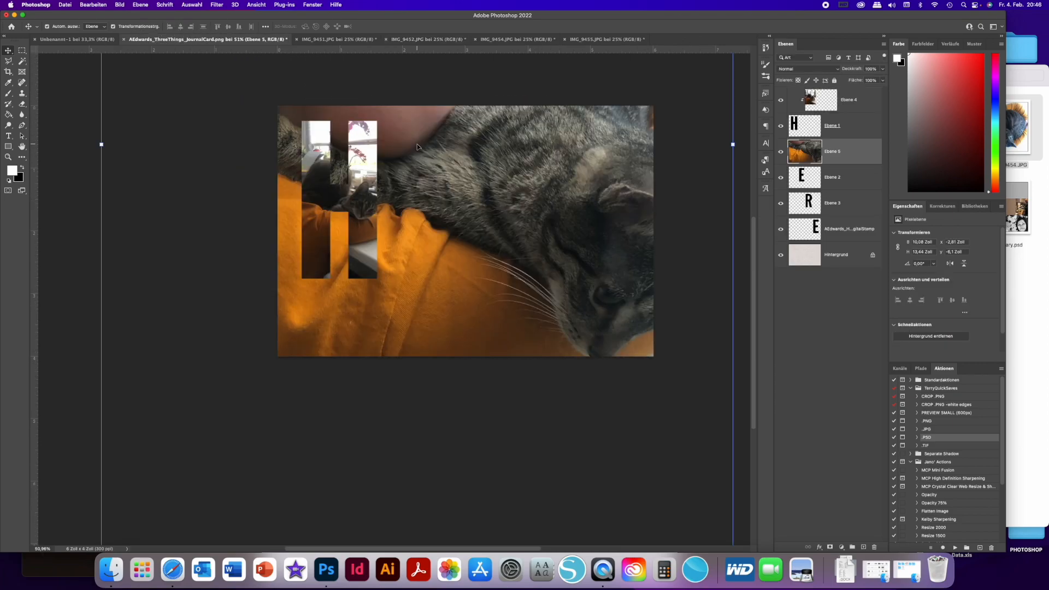
left_click(834, 166, "alt")
- Scale down the clipped IMG_9452 photo and position it so the child's face and the cat fill the first letter E
scroll(330, 172, "up", 2)
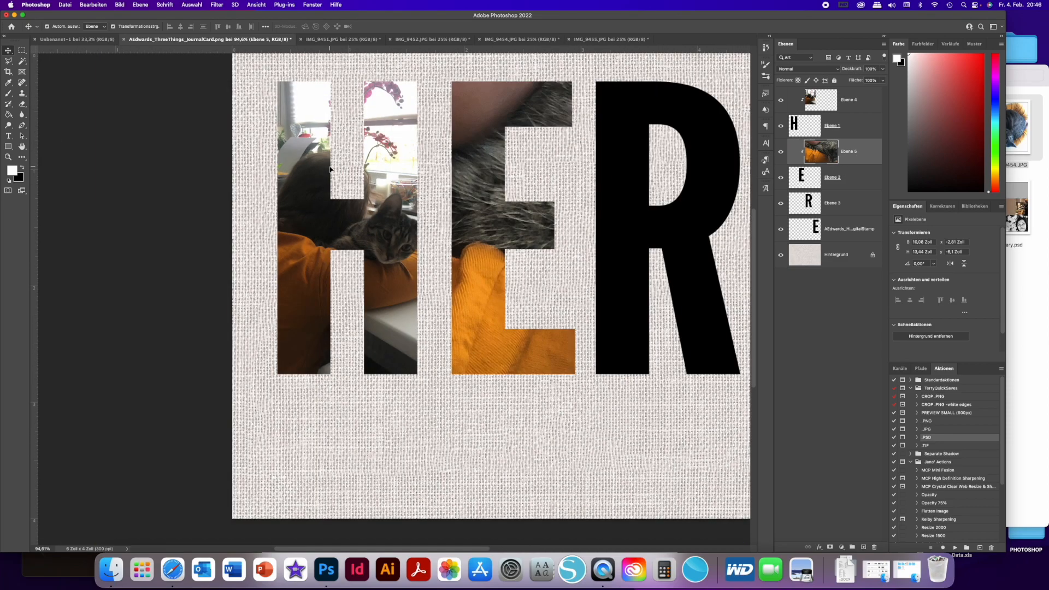
scroll(331, 172, "down", 5)
left_click_drag(528, 362, 386, 213)
scroll(386, 213, "up", 3)
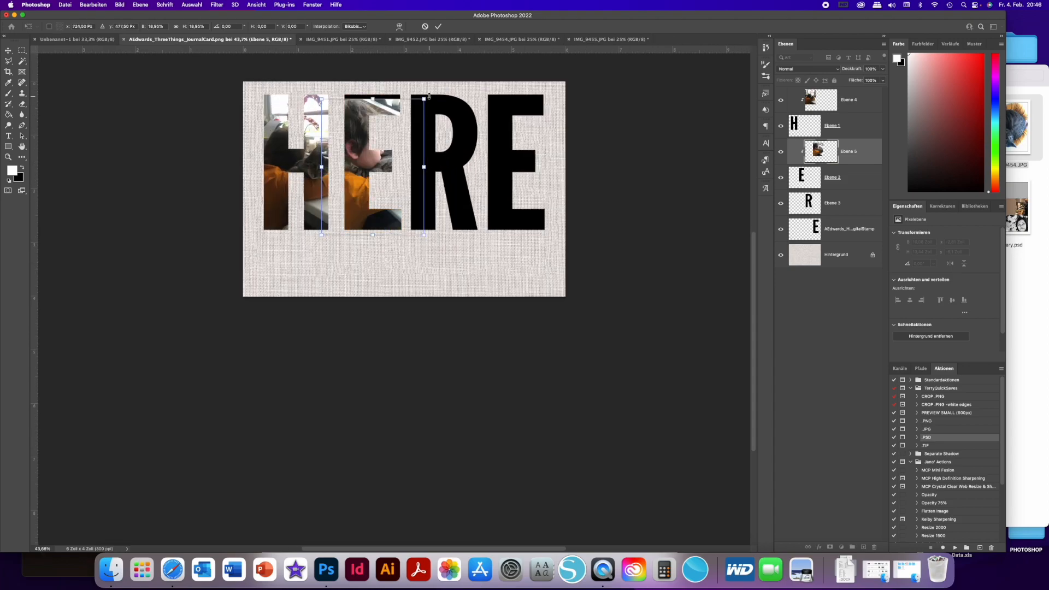
left_click_drag(411, 113, 411, 107)
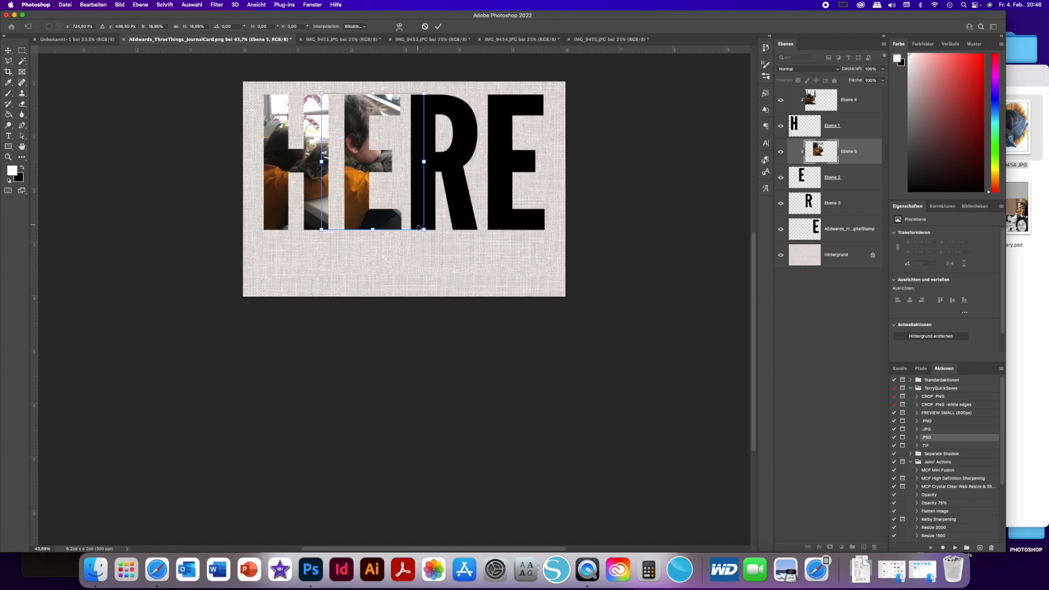
left_click_drag(424, 230, 428, 234)
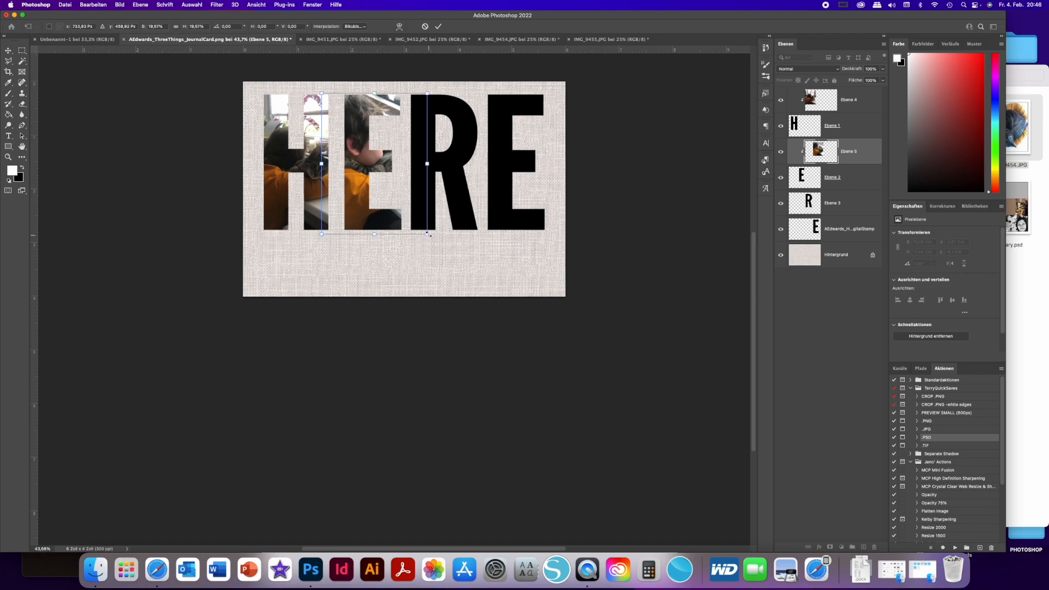
key("Return")
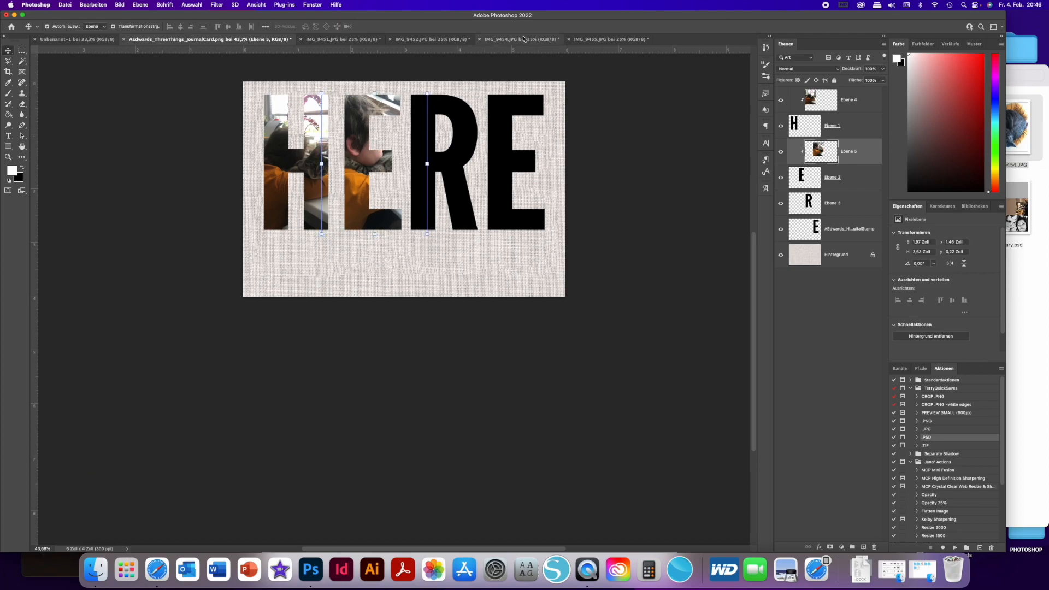
left_click(453, 143)
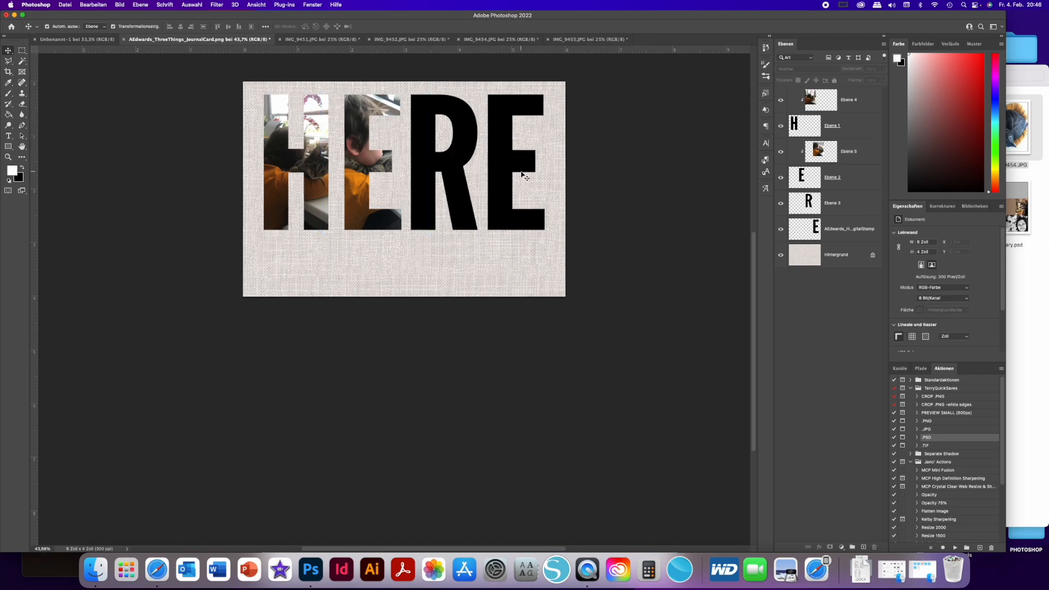
- Close the JANUARY folder window and open Fotos 2x3x4.psd from the PROJECT LIFE folder in Photoshop
scroll(338, 303, "up", 5)
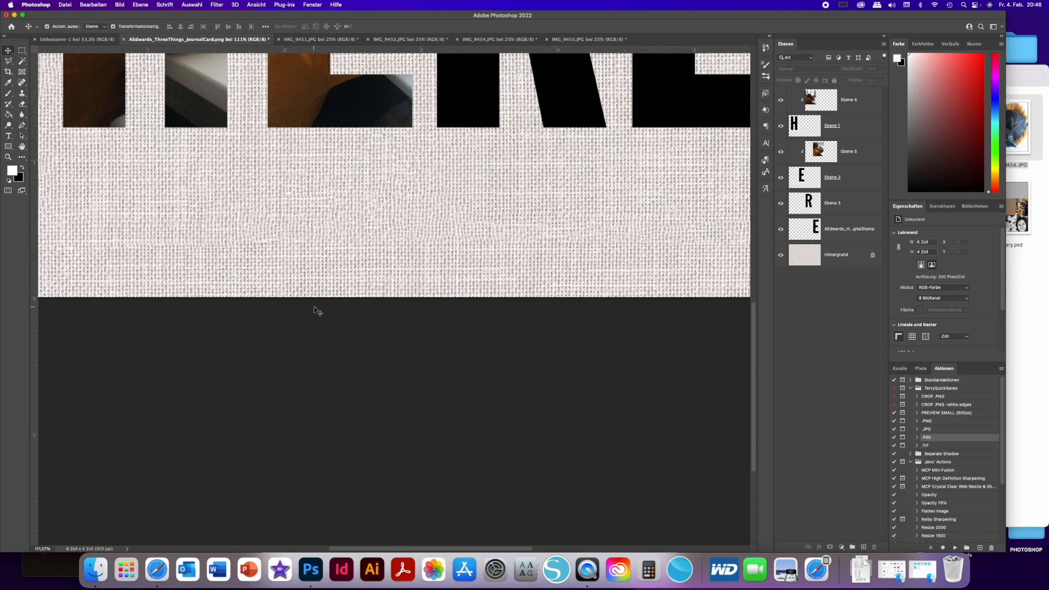
scroll(381, 317, "down", 5)
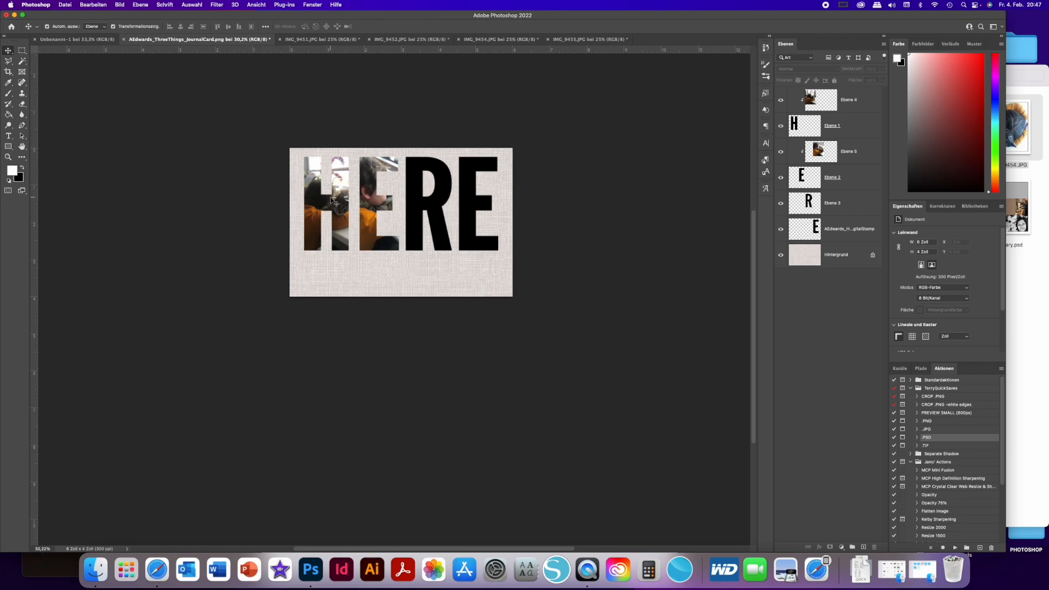
left_click(1019, 284)
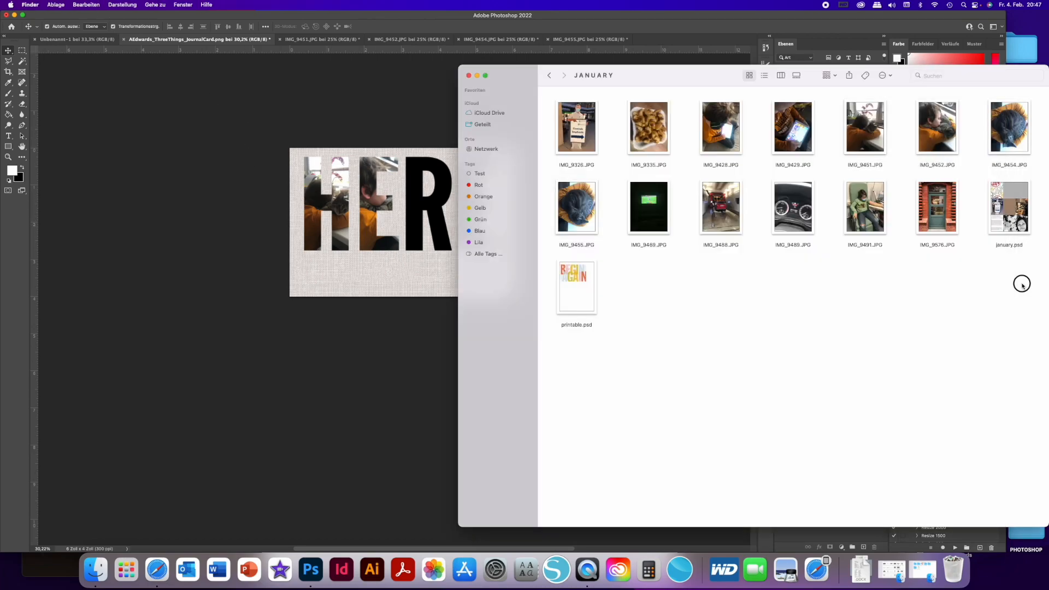
left_click(468, 75)
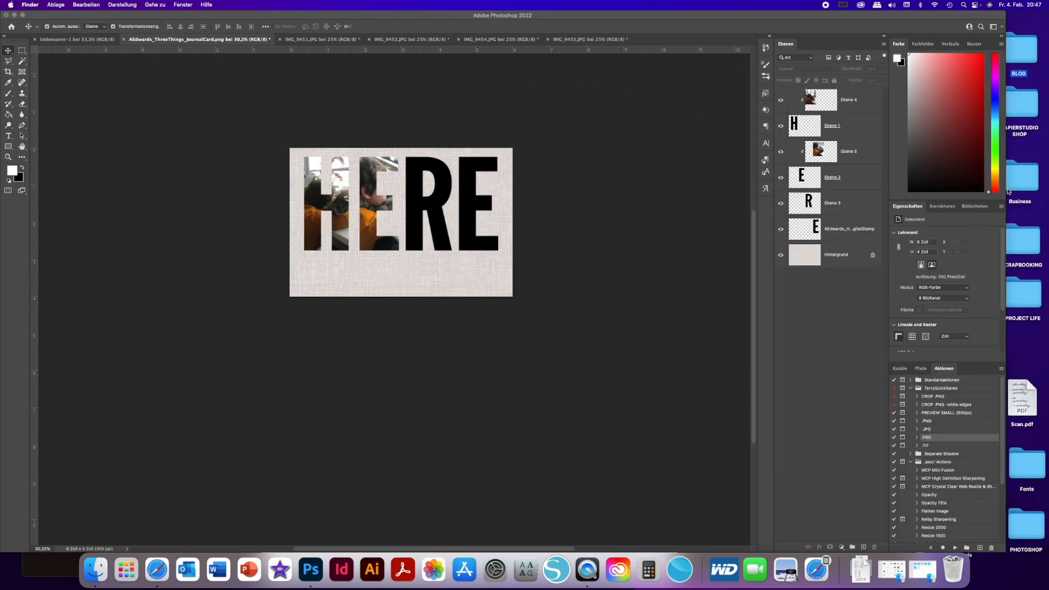
double_click(1025, 284)
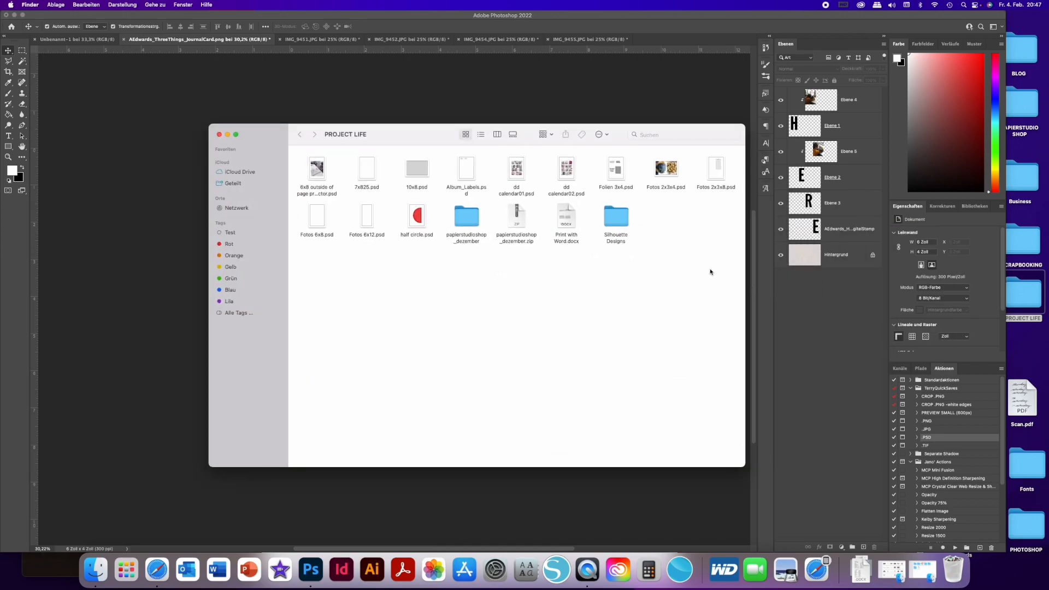
left_click_drag(668, 171, 674, 40)
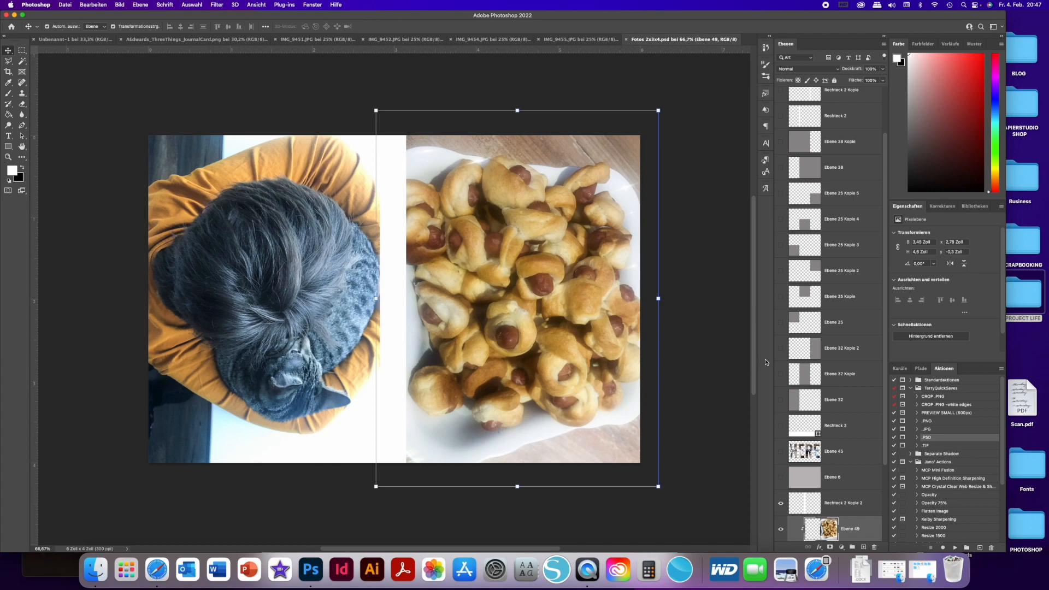
- Hide the white divider, both clipped photos and their grey base layers in Fotos 2x3x4.psd, keeping only the white background shown
left_click(780, 502)
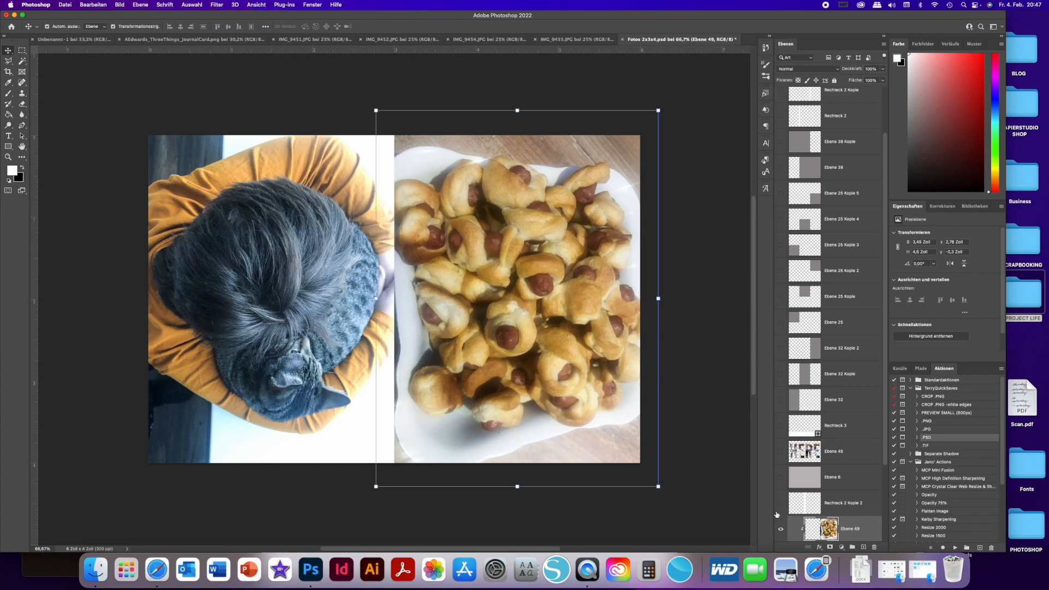
left_click(780, 528)
scroll(781, 513, "down", 4)
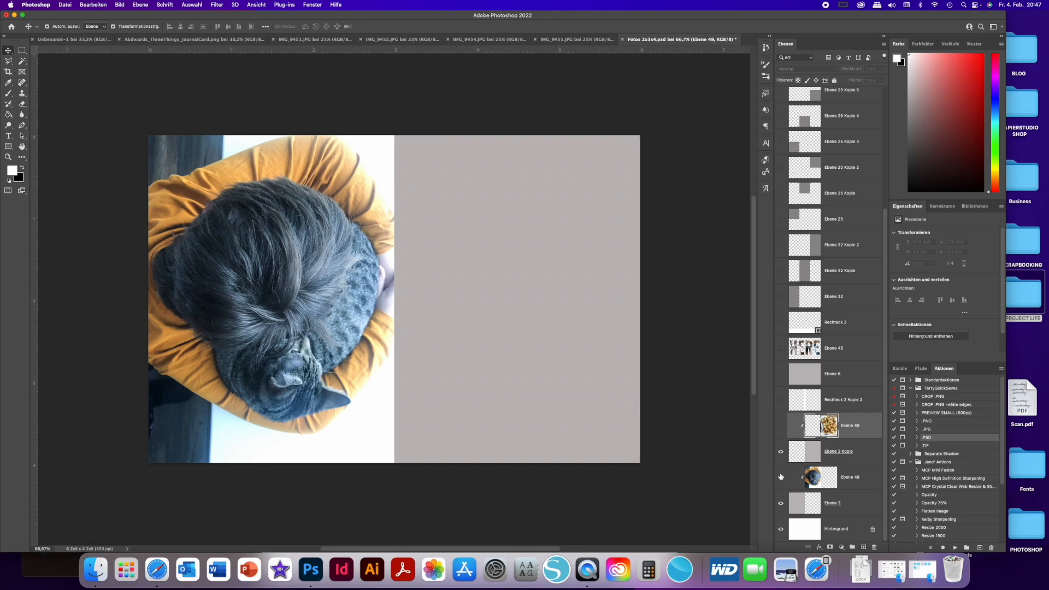
left_click(781, 477)
left_click(781, 456)
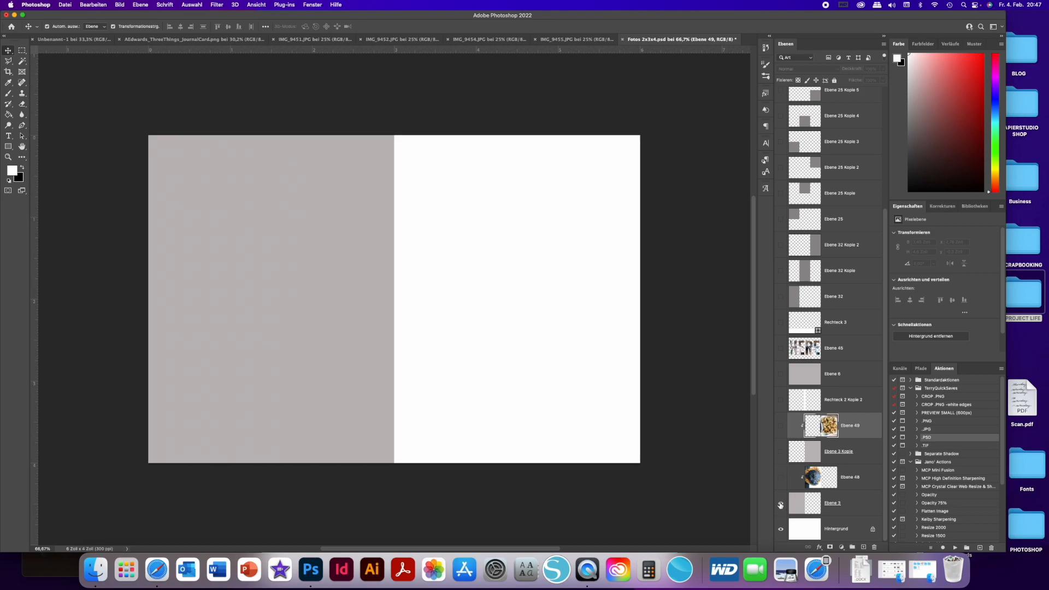
left_click(780, 504)
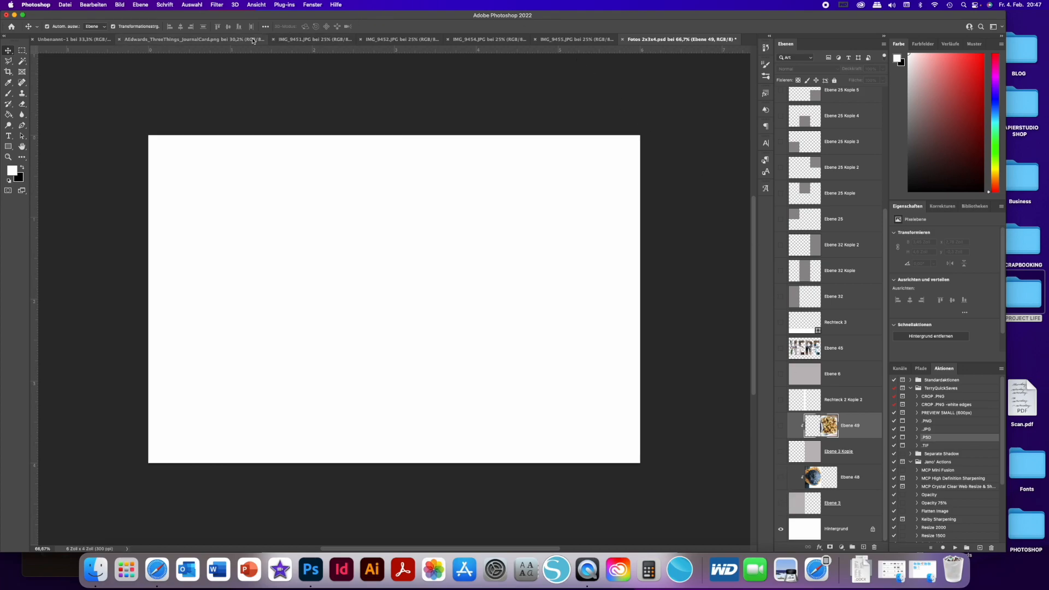
- Copy all HERE letter layers with their clipped photos from the journal card into Fotos 2x3x4.psd
left_click(235, 39)
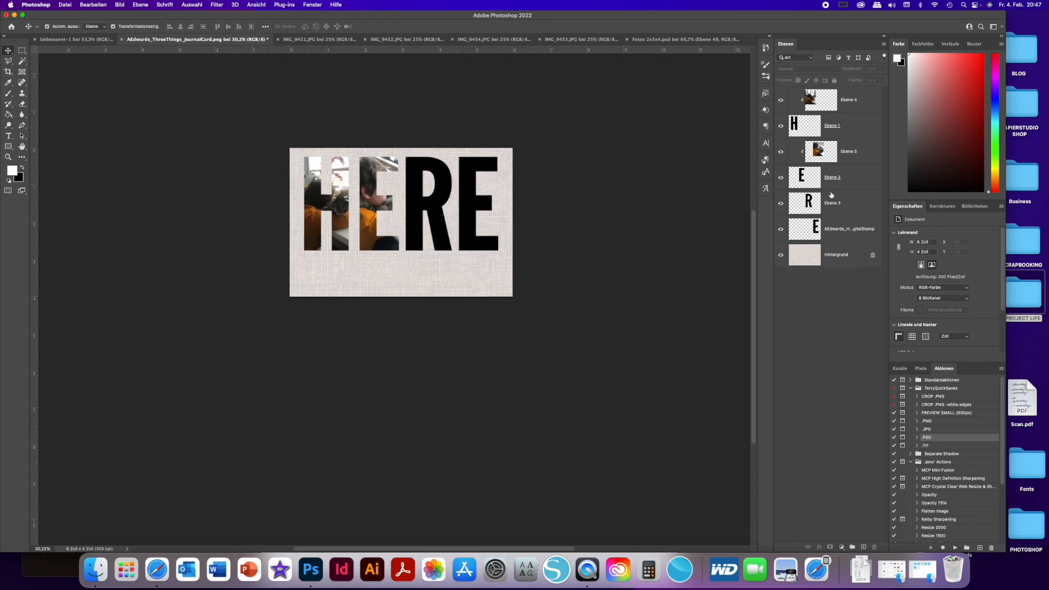
left_click(863, 109)
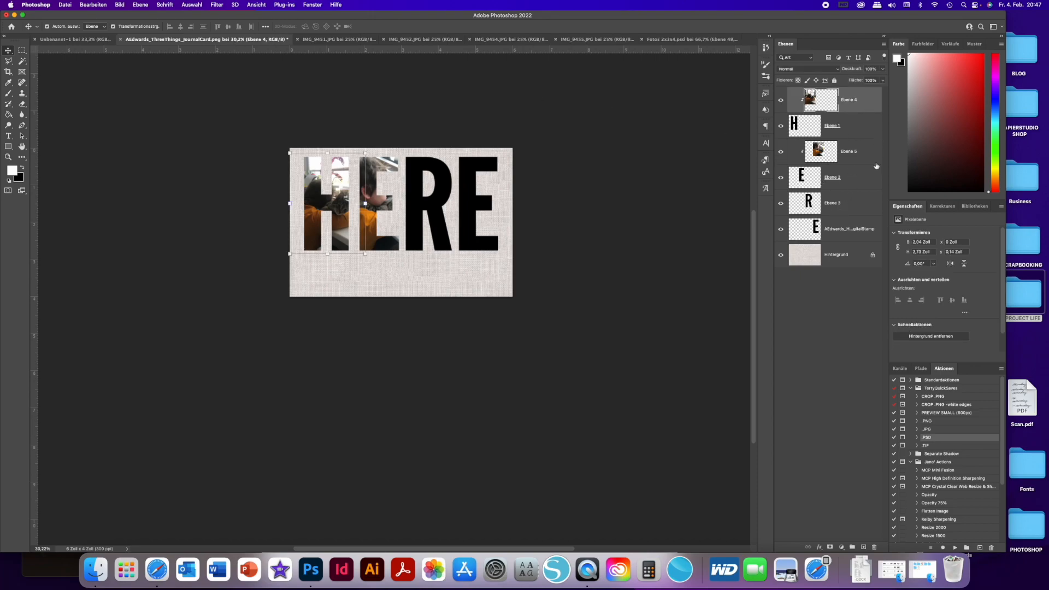
left_click(845, 226, "shift")
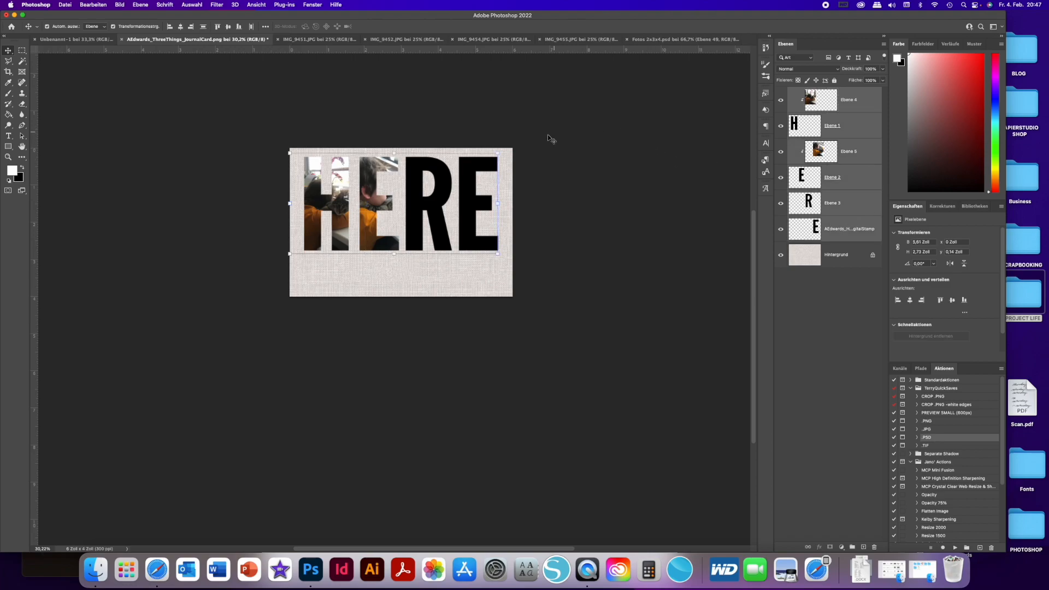
left_click_drag(496, 161, 376, 293)
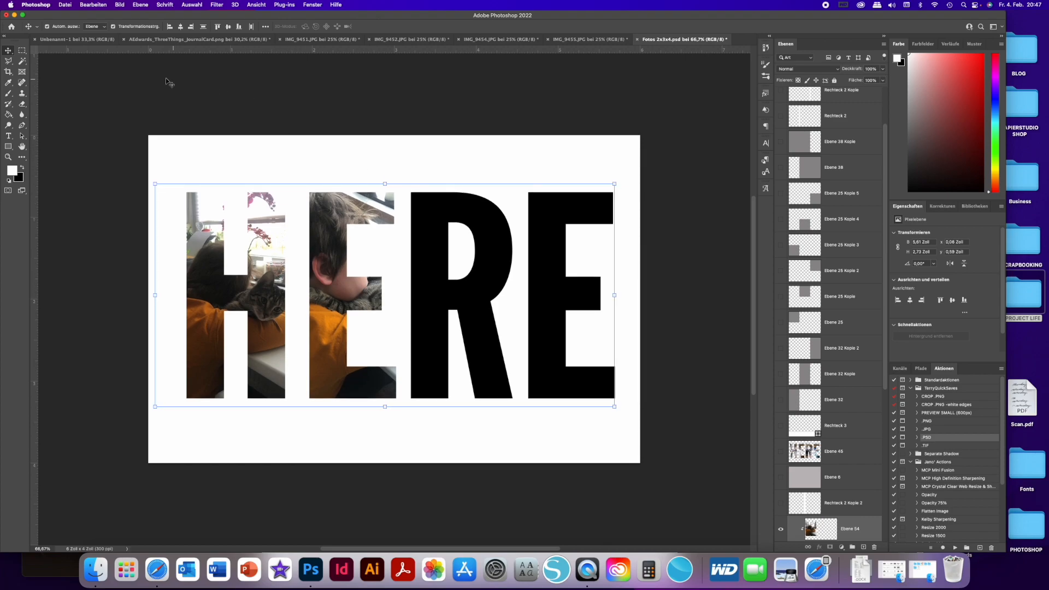
- Add a left-aligned black text box with Lorem ipsum placeholder text below the HERE letters on the journal card
left_click(101, 39)
left_click(175, 40)
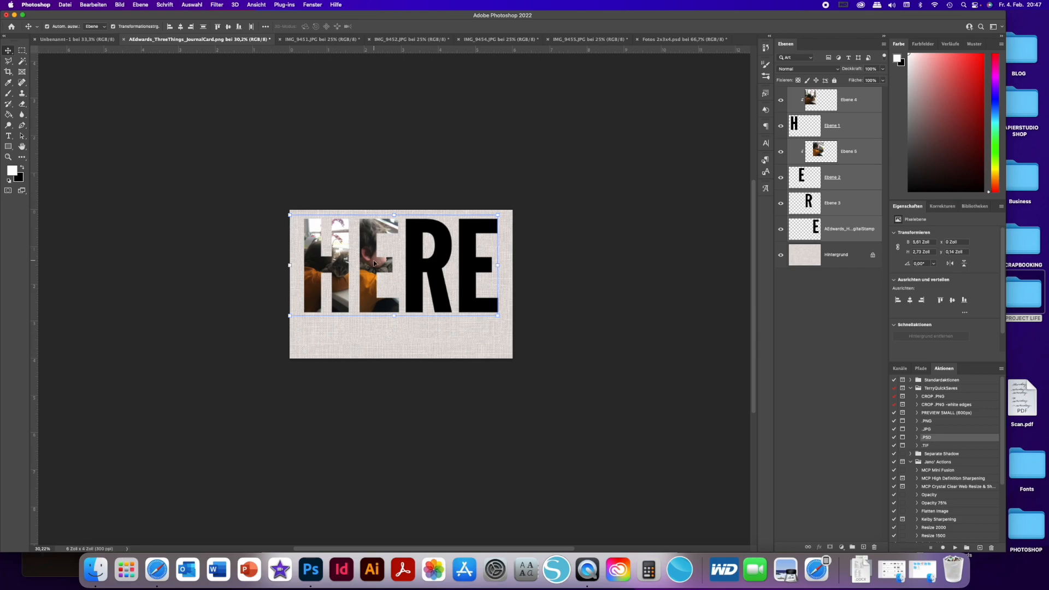
left_click(22, 167)
left_click(8, 136)
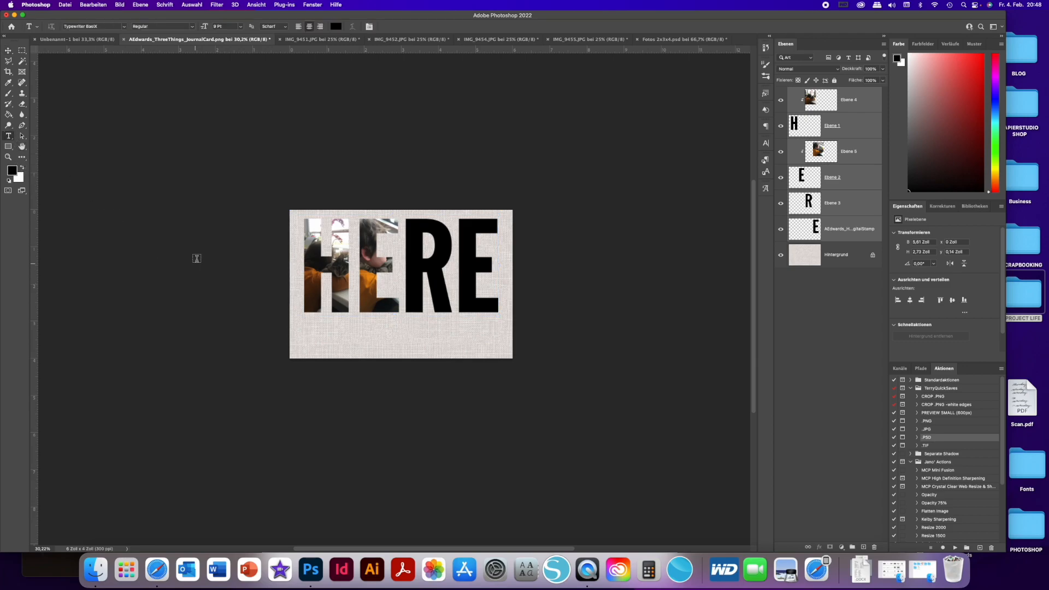
left_click_drag(304, 320, 496, 344)
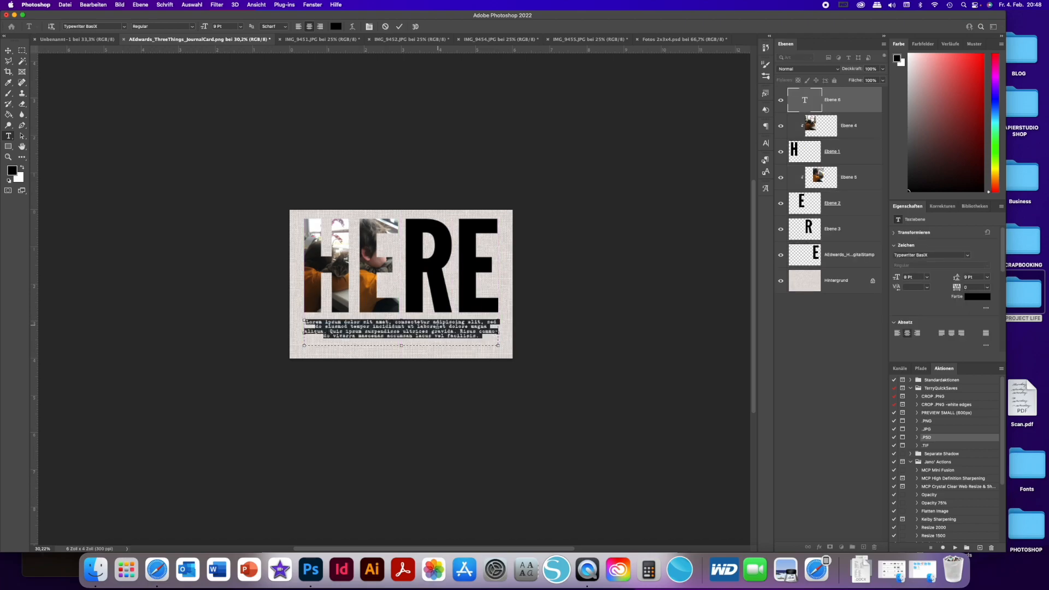
left_click(299, 27)
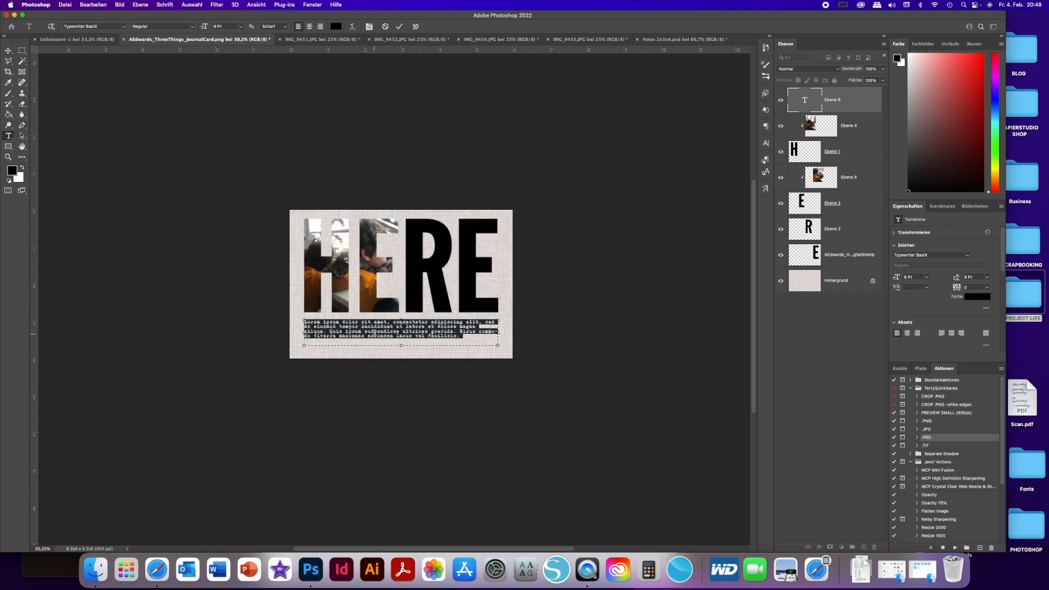
key("super+Return")
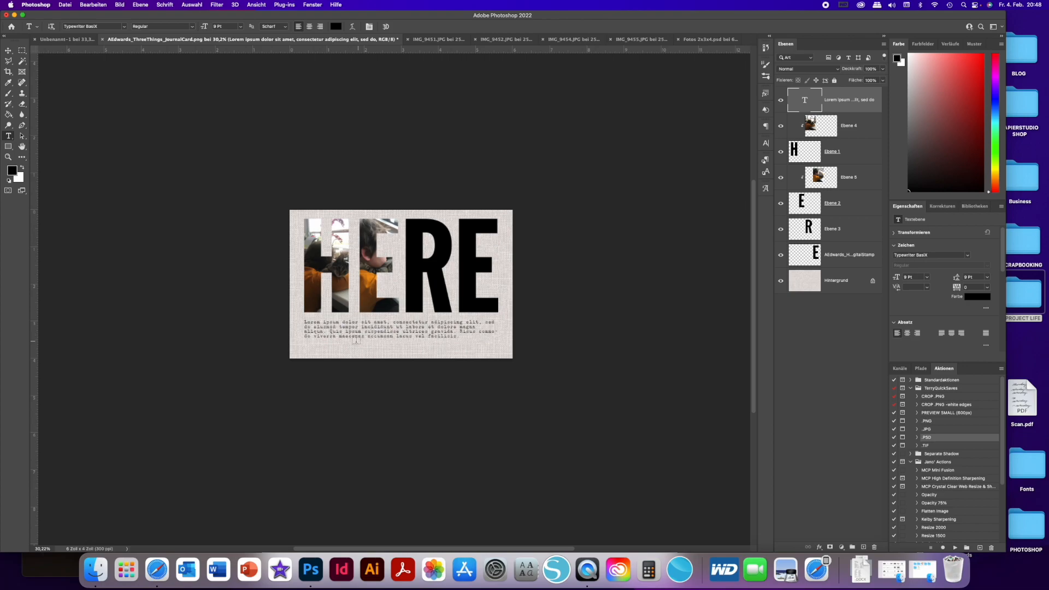
scroll(333, 335, "up", 8)
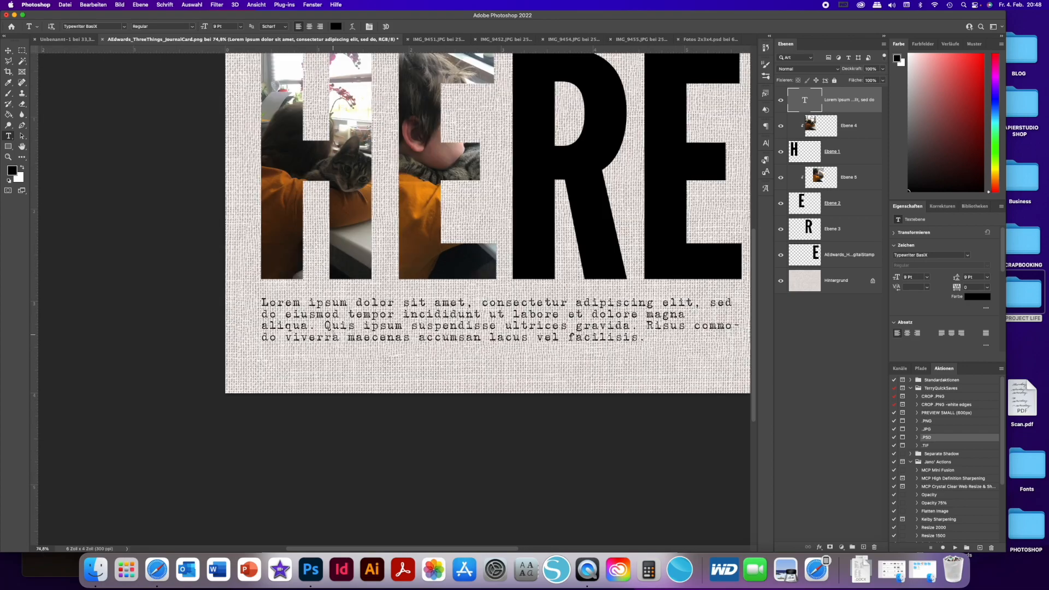
scroll(334, 335, "down", 8)
scroll(333, 335, "up", 3)
scroll(333, 334, "down", 3)
scroll(333, 335, "up", 1)
scroll(334, 334, "down", 3)
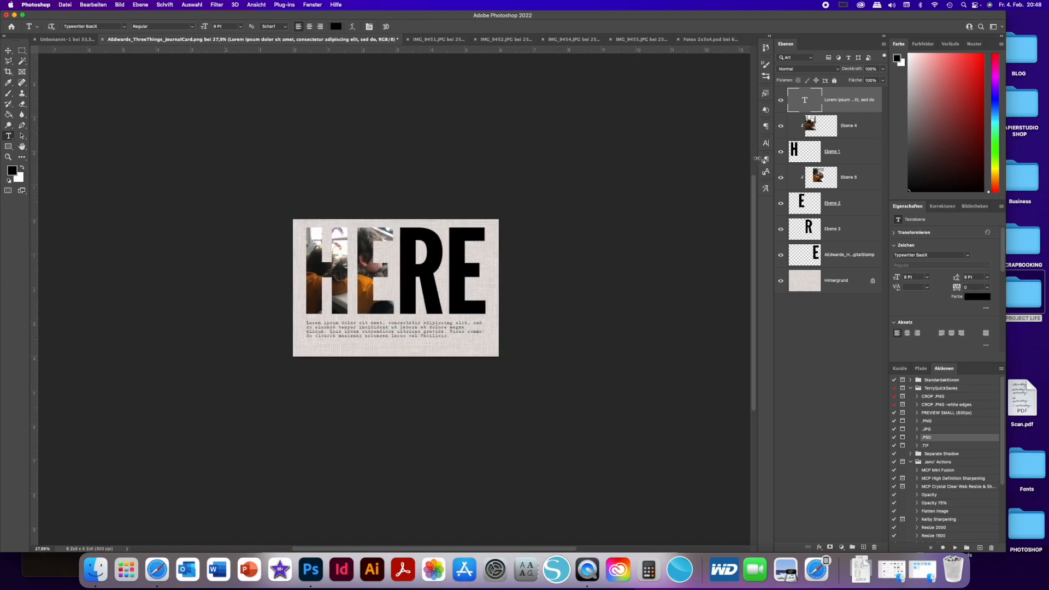
- Delete all HERE letter and clipped photo layers from the journal card, keeping the text and linen background
left_click(862, 134)
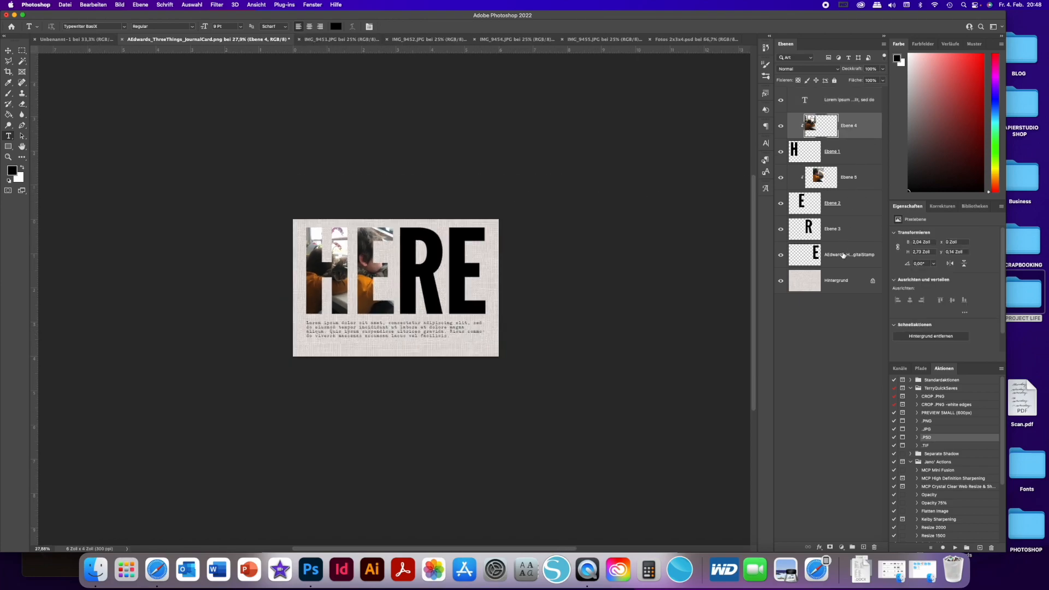
left_click(838, 263, "shift")
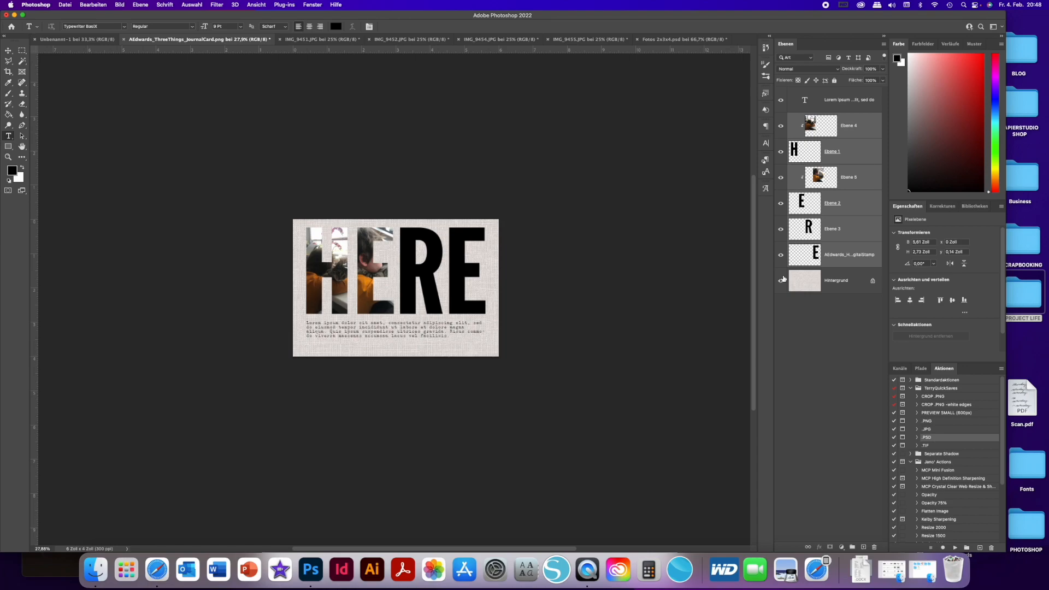
key("BackSpace")
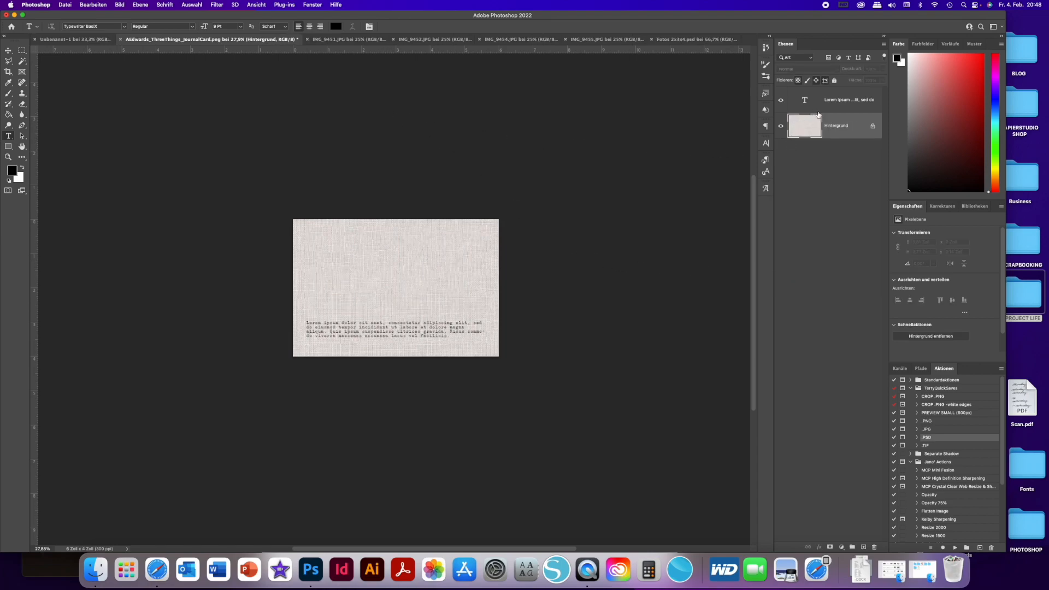
- Unlock the linen background layer and copy it together with the text layer onto the upper part of the Unbenannt-1 page
left_click(837, 109)
key("v")
left_click_drag(403, 236, 229, 94)
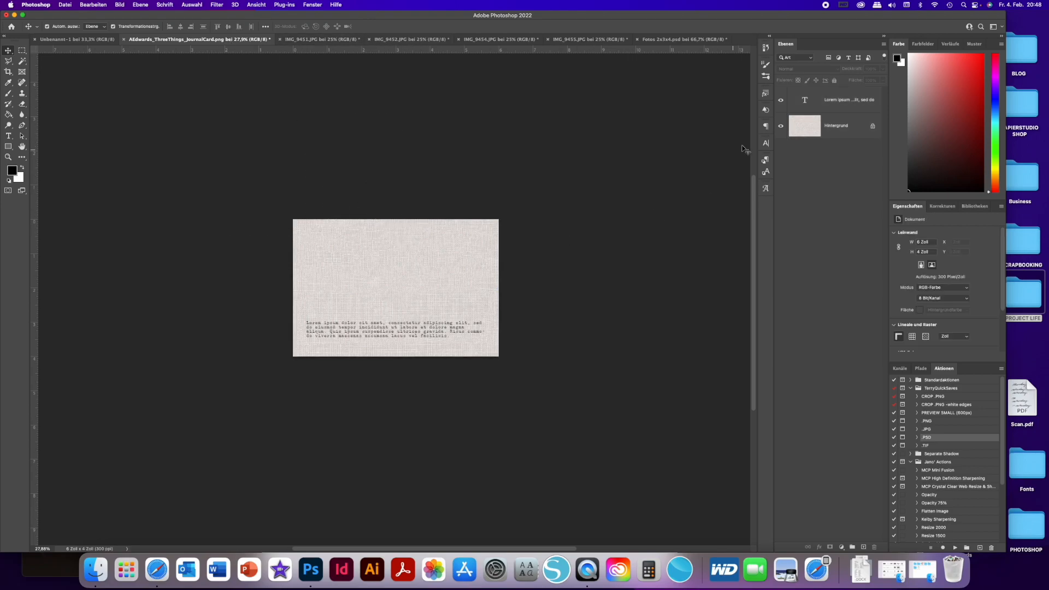
left_click(872, 127)
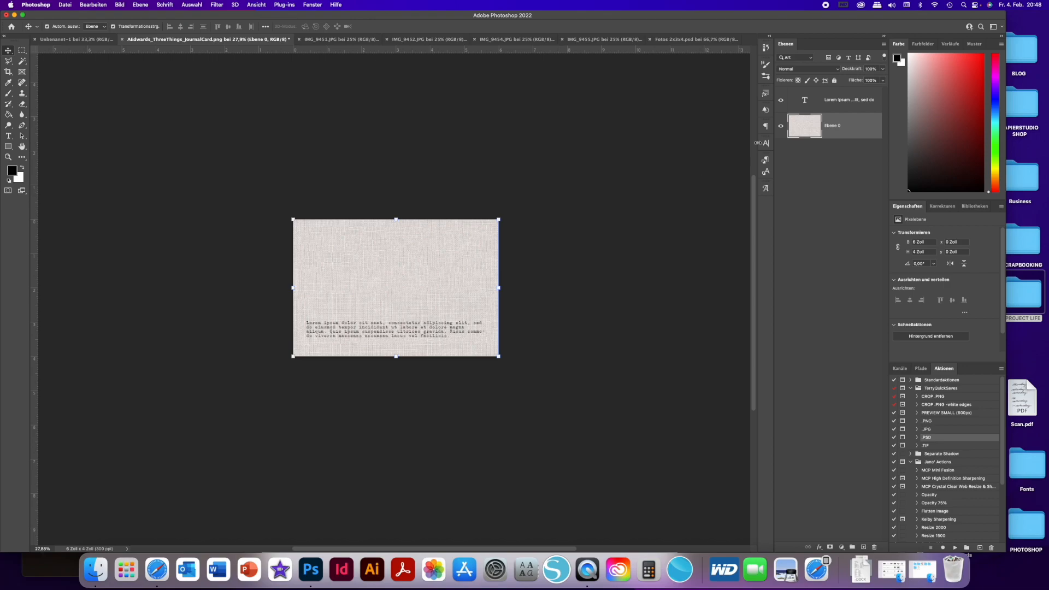
left_click(852, 104, "shift")
left_click_drag(377, 228, 405, 155)
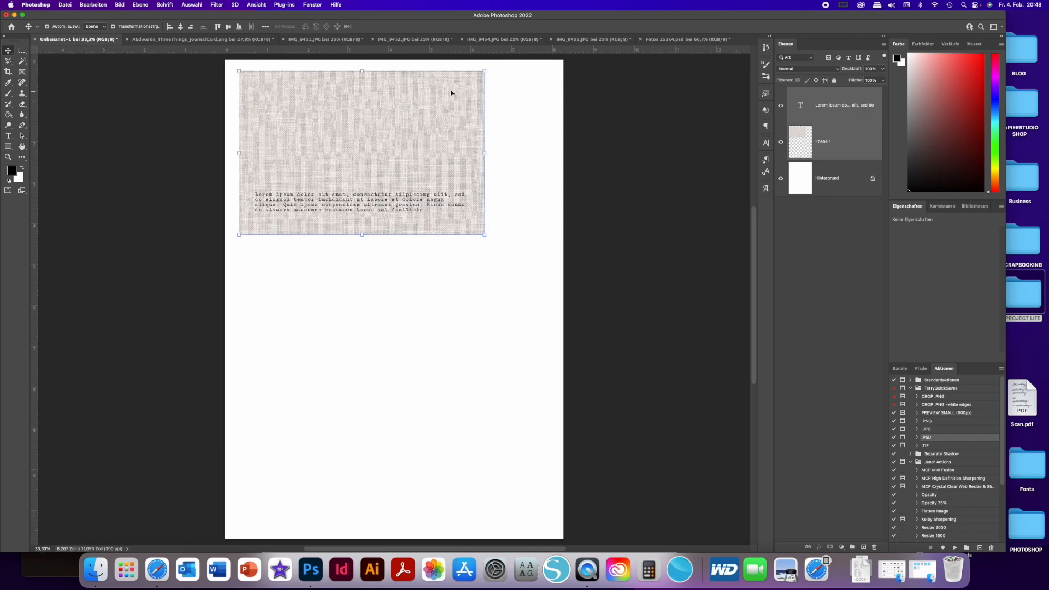
- Close the IMG_9451, IMG_9452, IMG_9454 and IMG_9455 photo documents
left_click(285, 41)
left_click(285, 41)
left_click(283, 39)
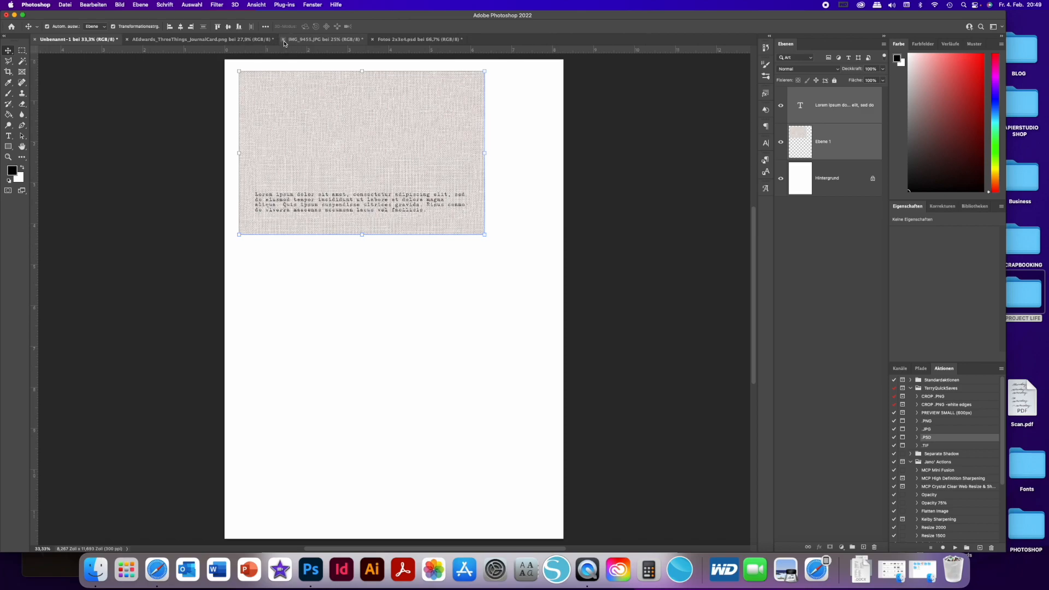
left_click(283, 39)
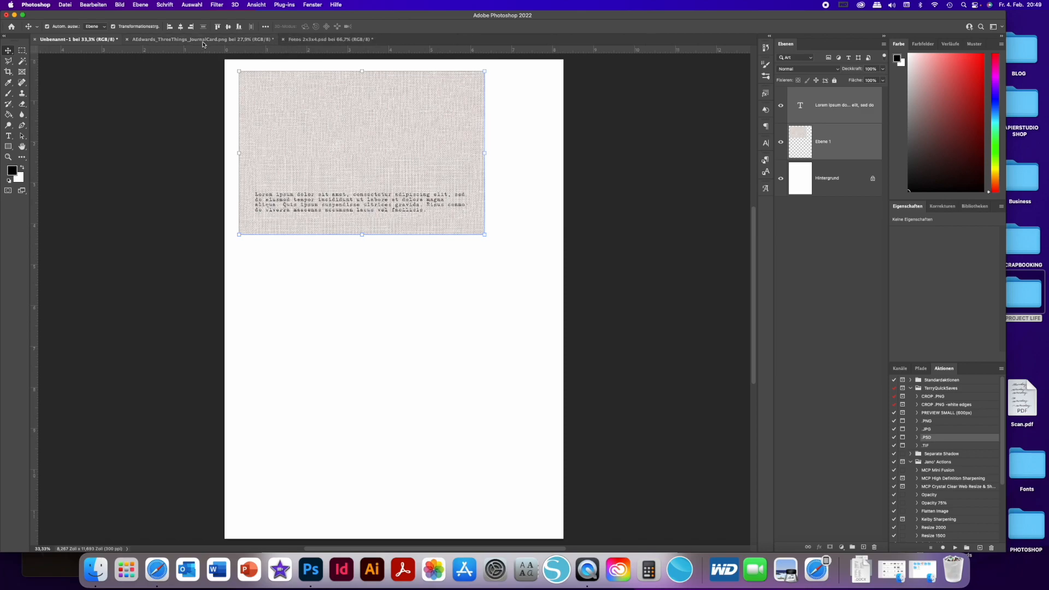
- Close the AEdwards_ThreeThings_JournalCard.png document without saving the changes
left_click(204, 40)
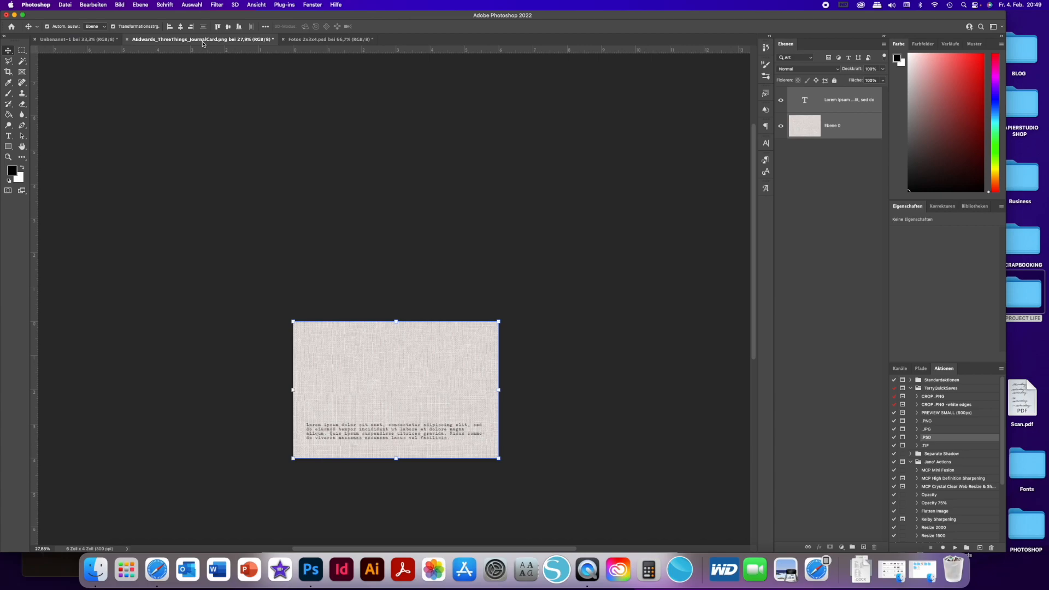
left_click(127, 40)
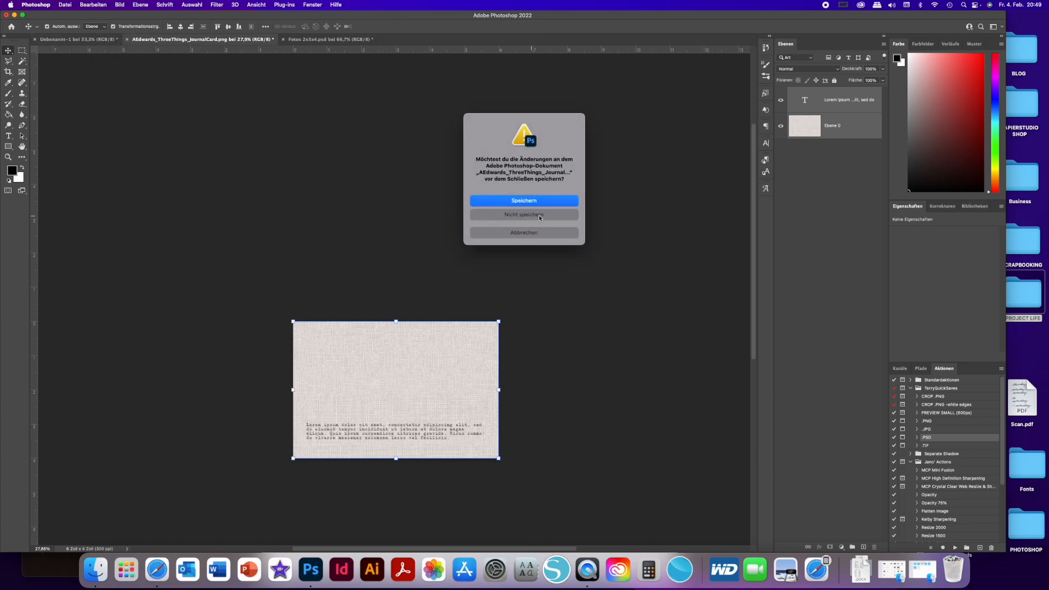
left_click(552, 216)
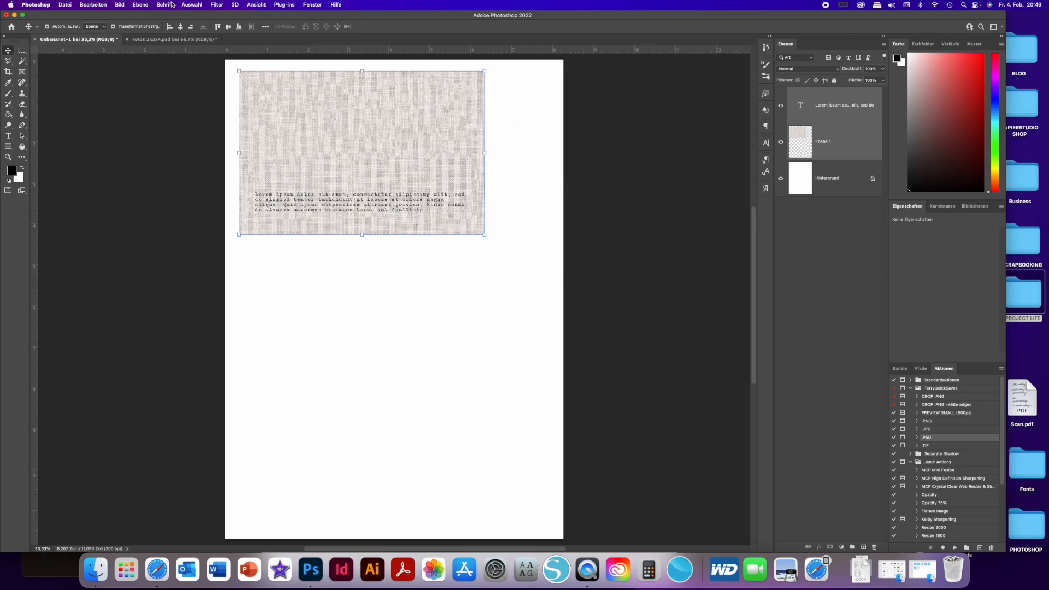
- Open AEdwards_JanuaryThis+That_JournalCard.png from the kit's AEdwards_JournalCards folder as its own document and unlock its background layer
left_click(179, 39)
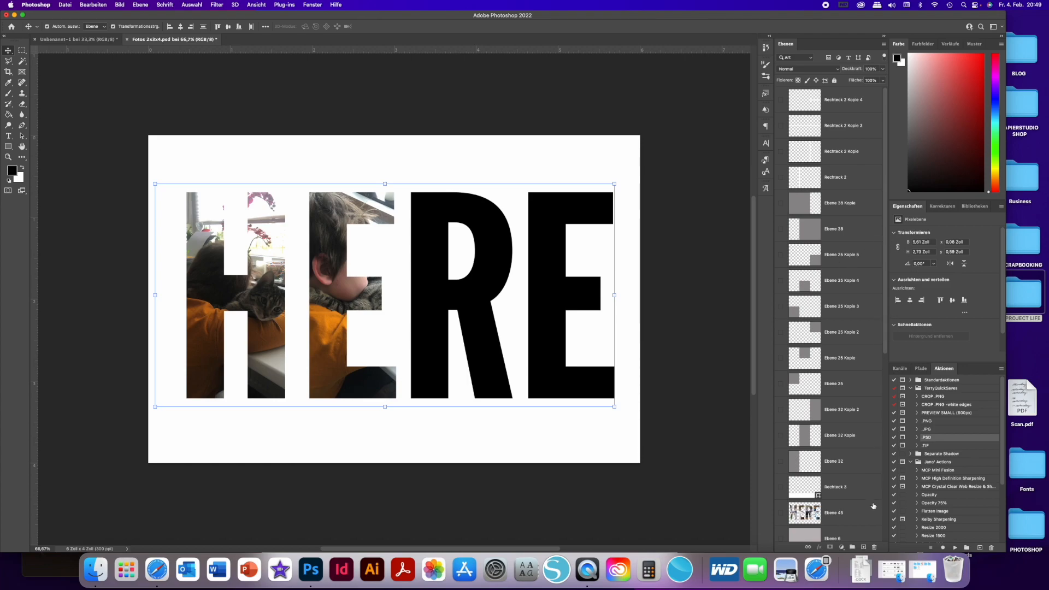
left_click(922, 570)
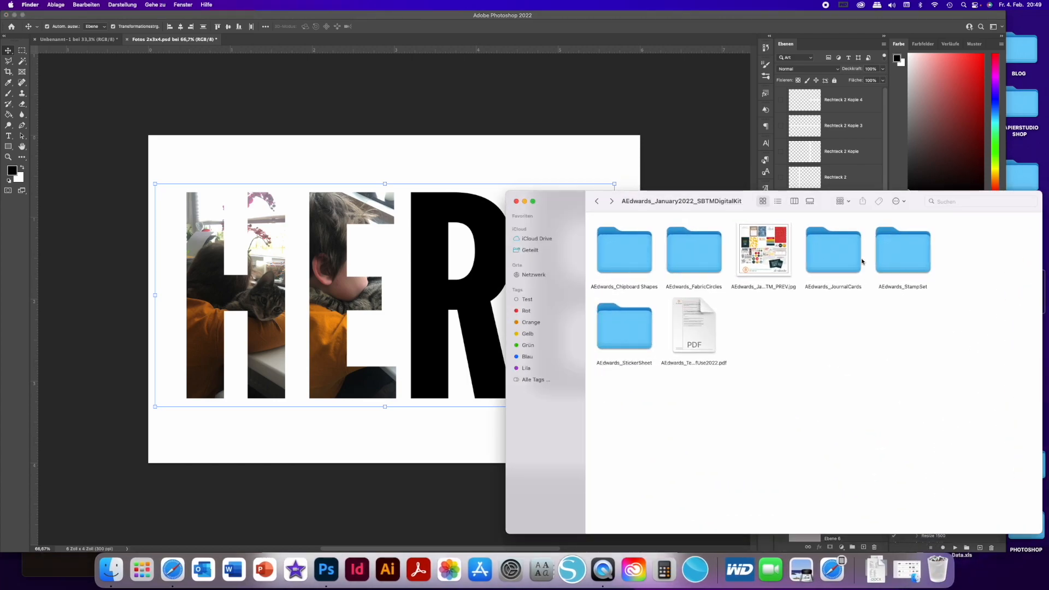
double_click(859, 235)
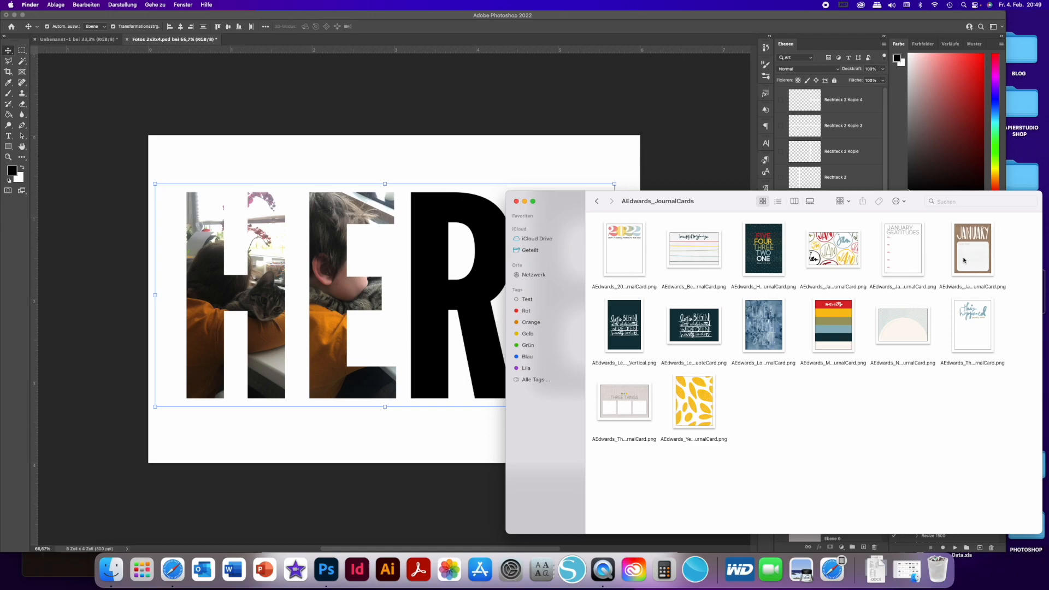
left_click_drag(967, 253, 558, 42)
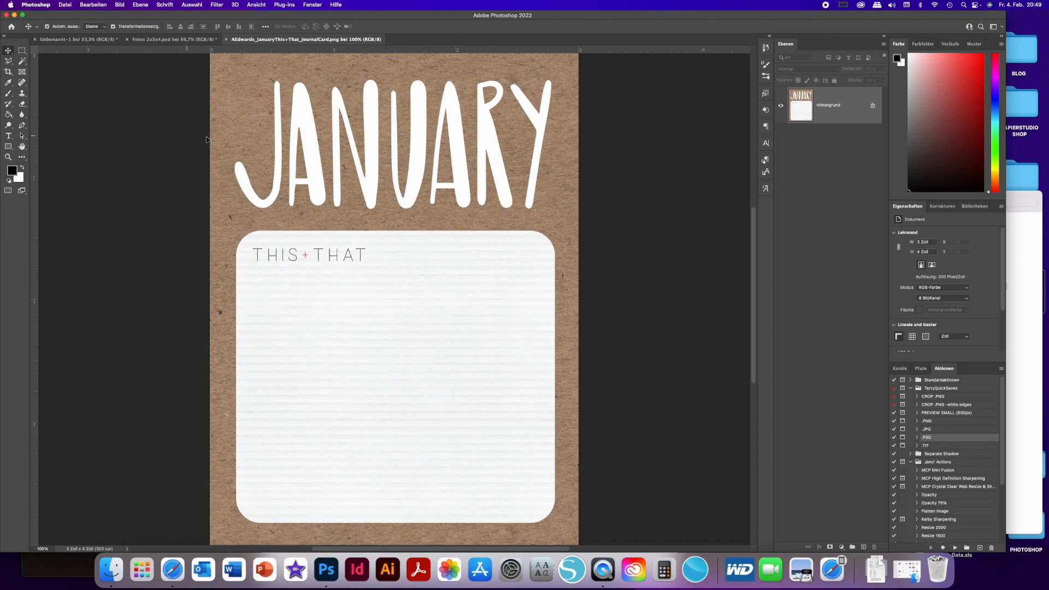
left_click(871, 107)
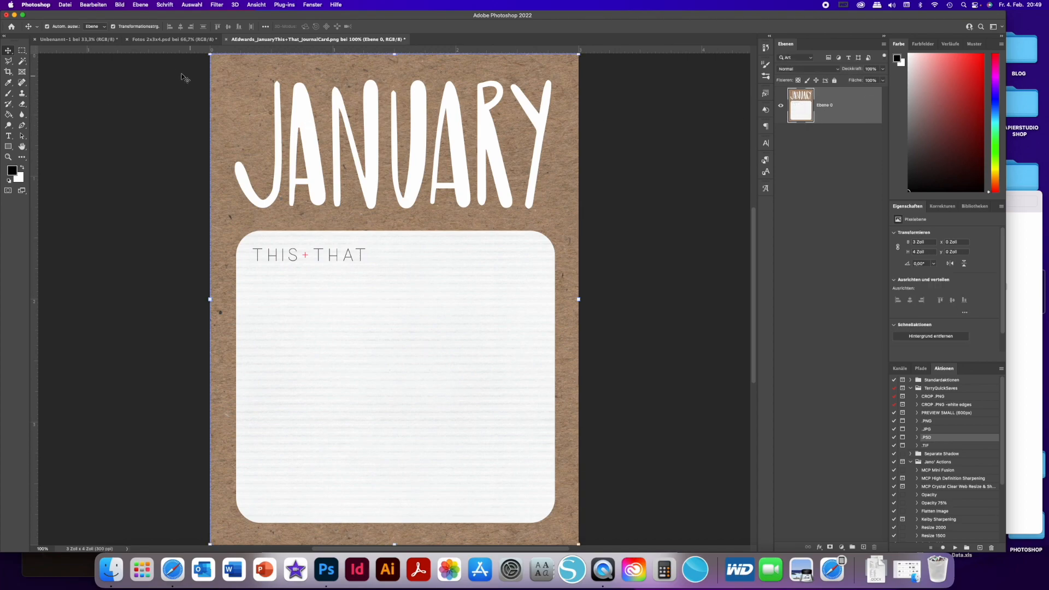
- Remove the white JANUARY lettering from the kraft area with the Spot Healing Brush, painting over all letters and leftover fragments
left_click(23, 83)
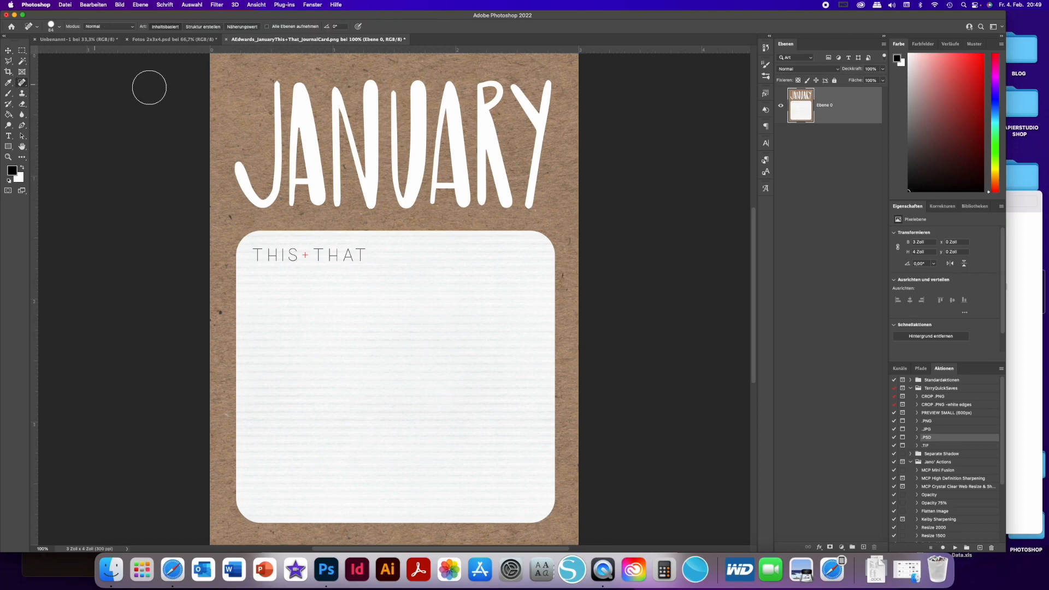
left_click_drag(275, 90, 559, 91)
mouse_move(286, 96)
left_mouse_down()
mouse_move(562, 93)
mouse_move(551, 96)
left_mouse_up()
mouse_move(276, 102)
left_mouse_down()
mouse_move(563, 100)
mouse_move(552, 97)
left_mouse_up()
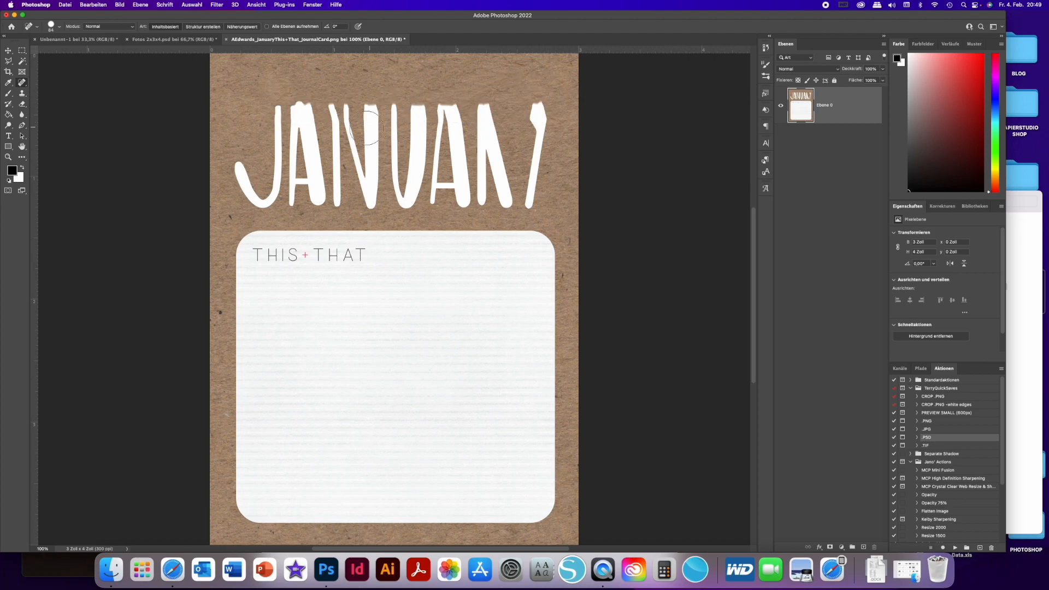
left_click_drag(335, 144, 309, 166)
mouse_move(242, 167)
left_mouse_down()
mouse_move(272, 194)
mouse_move(276, 112)
mouse_move(284, 143)
left_mouse_up()
mouse_move(529, 100)
left_mouse_down()
mouse_move(542, 164)
mouse_move(534, 199)
mouse_move(534, 164)
mouse_move(515, 198)
mouse_move(499, 185)
mouse_move(481, 113)
mouse_move(478, 192)
mouse_move(462, 194)
mouse_move(469, 160)
mouse_move(452, 112)
mouse_move(444, 112)
mouse_move(433, 187)
mouse_move(435, 178)
left_mouse_up()
mouse_move(440, 133)
left_mouse_down()
mouse_move(441, 108)
mouse_move(421, 107)
mouse_move(410, 198)
mouse_move(394, 110)
mouse_move(393, 167)
left_mouse_up()
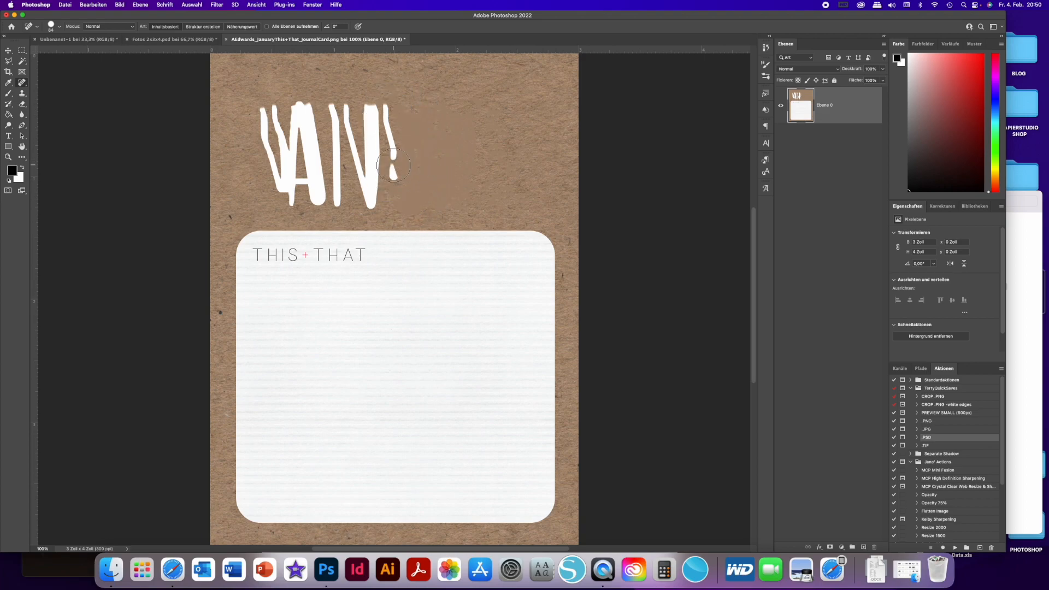
left_click_drag(371, 119, 371, 201)
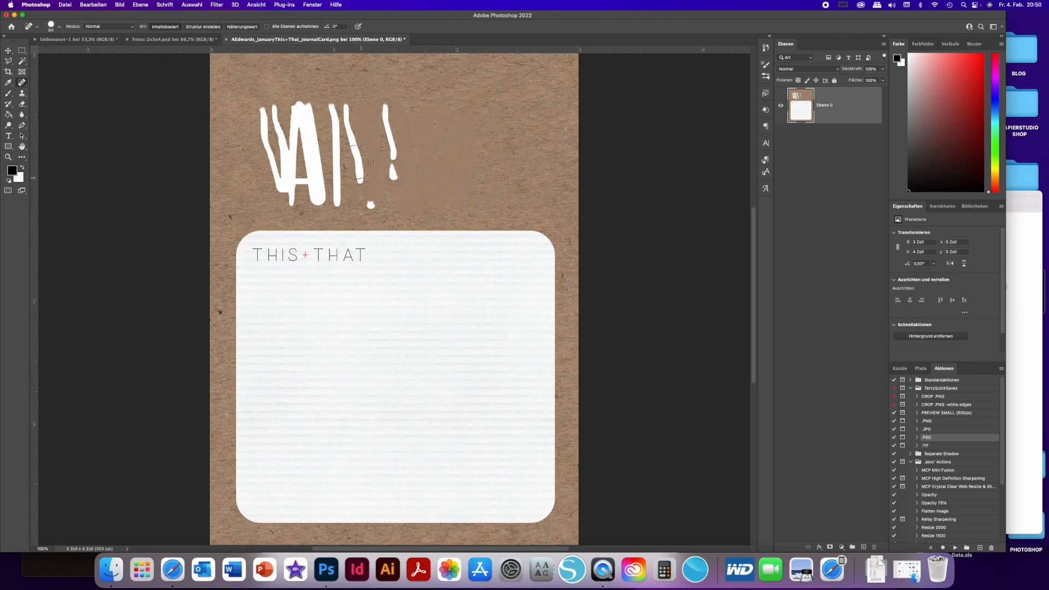
mouse_move(343, 120)
left_mouse_down()
mouse_move(336, 109)
mouse_move(343, 192)
left_mouse_up()
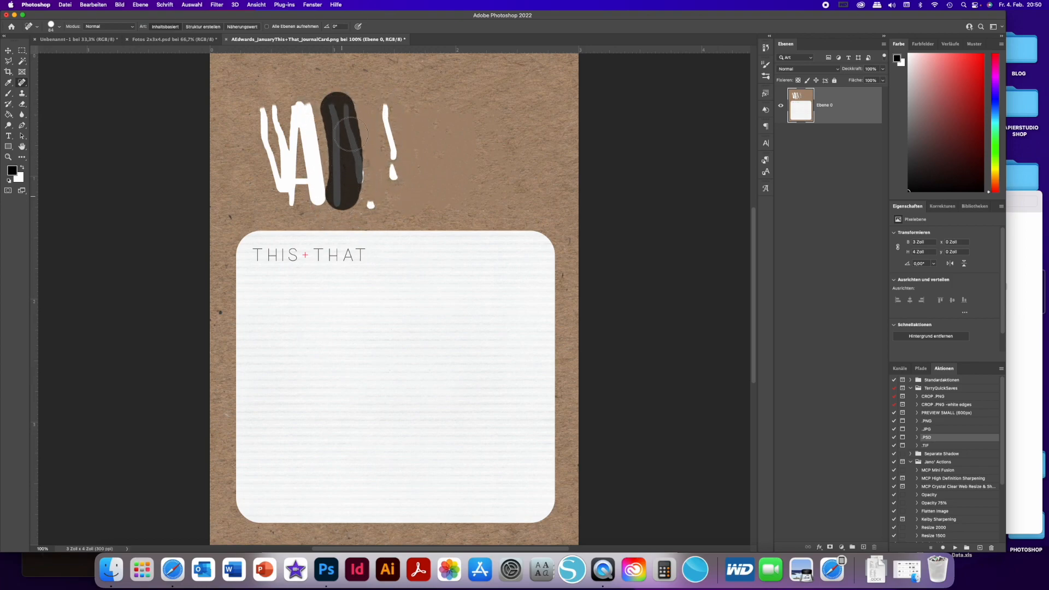
mouse_move(336, 104)
left_mouse_down()
mouse_move(350, 196)
mouse_move(364, 200)
mouse_move(361, 172)
mouse_move(412, 177)
mouse_move(397, 172)
mouse_move(388, 122)
left_mouse_up()
left_click(362, 173)
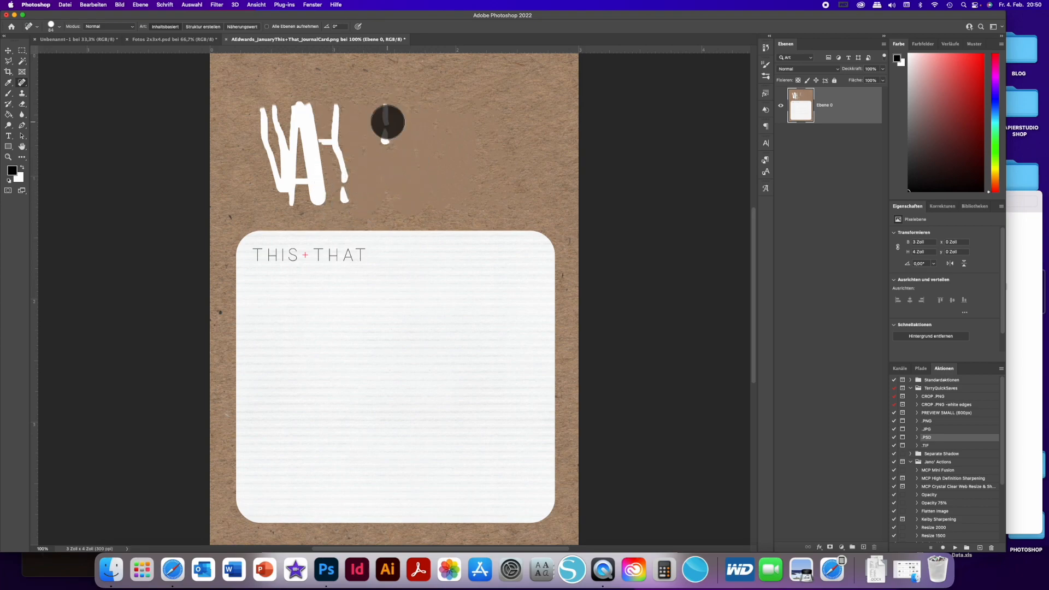
left_click(386, 115)
left_click(387, 132)
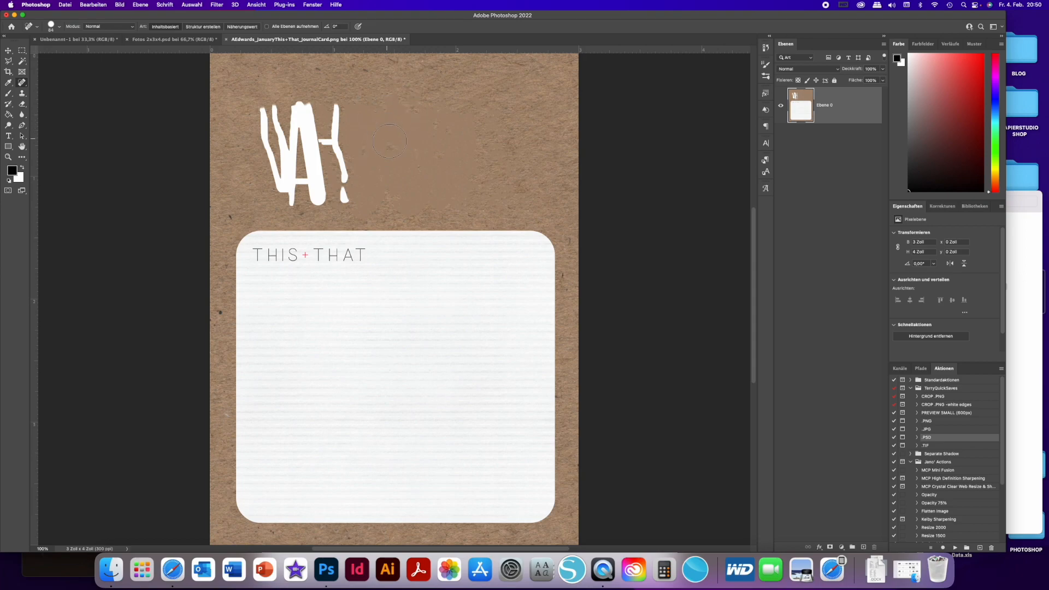
left_click(339, 114)
left_click(333, 126)
left_click(332, 139)
left_click(339, 153)
left_click(339, 169)
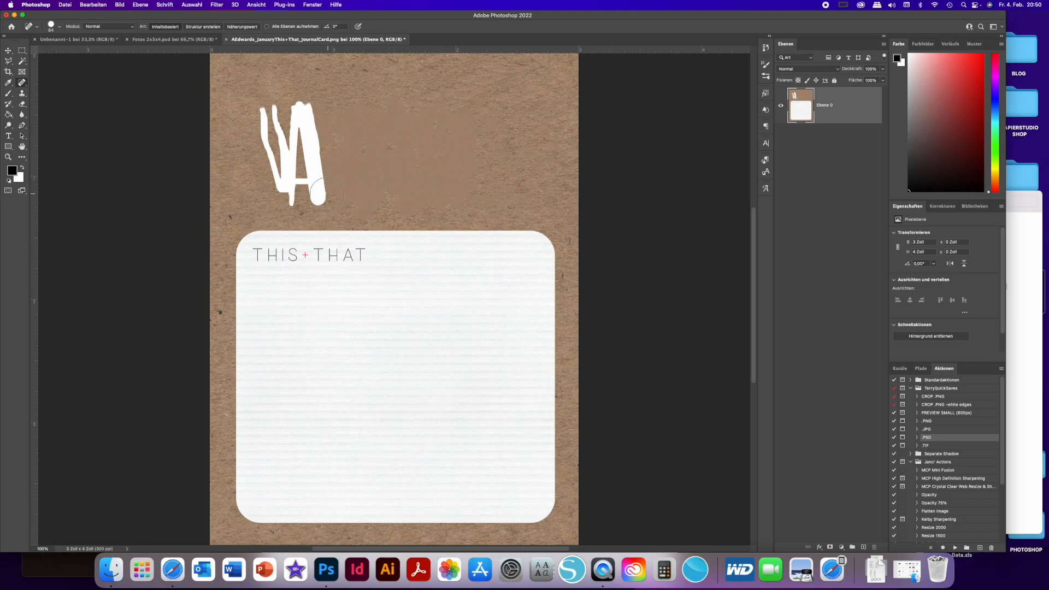
mouse_move(327, 194)
left_mouse_down()
mouse_move(307, 104)
mouse_move(293, 198)
left_mouse_up()
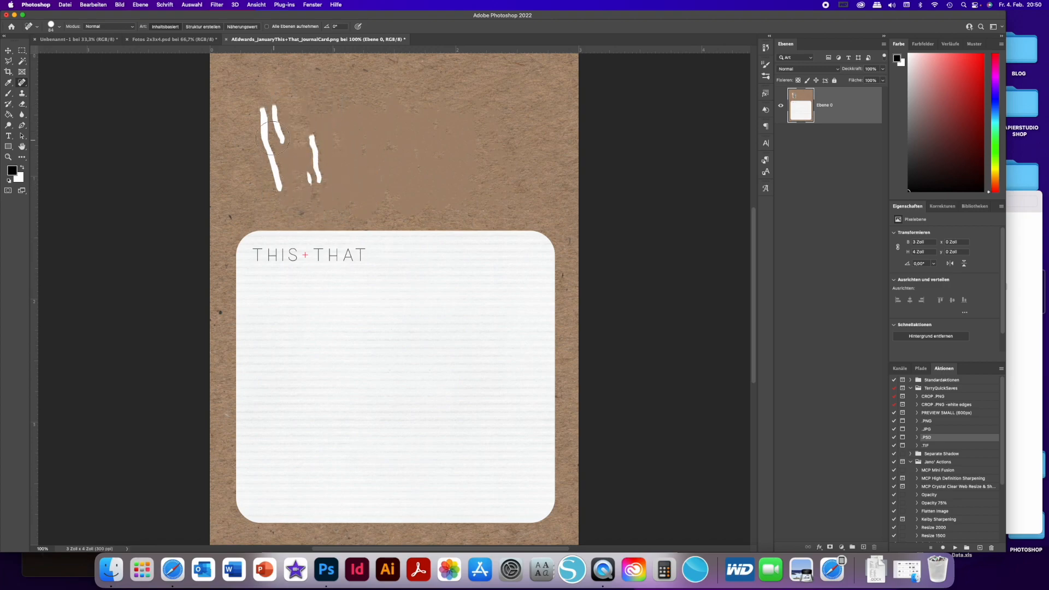
left_click_drag(267, 124, 266, 135)
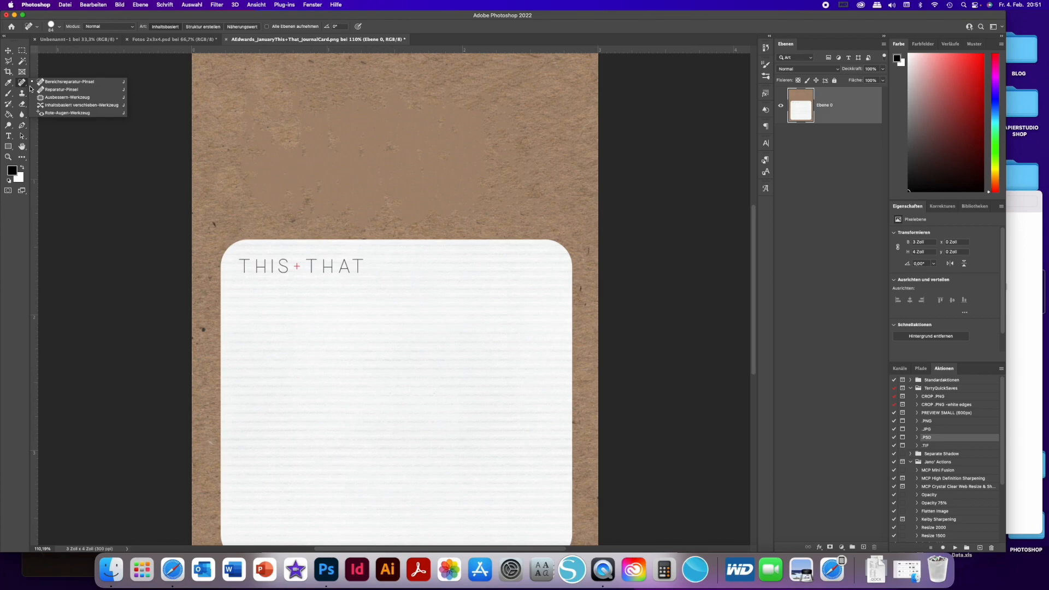
- Retouch the smudged kraft area above the white box with the Healing Brush, using clean paper texture as the source
left_click(60, 89)
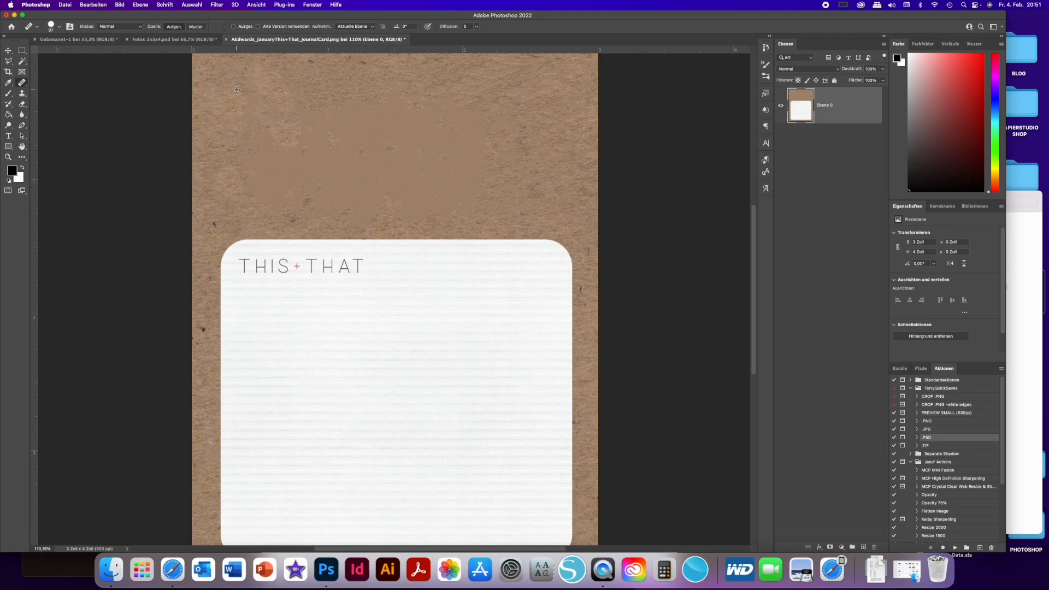
left_click(266, 148)
left_click(247, 156)
left_click(261, 190)
mouse_move(299, 193)
left_mouse_down()
mouse_move(320, 124)
mouse_move(350, 126)
left_mouse_up()
left_click_drag(471, 204, 416, 200)
mouse_move(291, 186)
left_mouse_down()
mouse_move(272, 205)
mouse_move(328, 164)
left_mouse_up()
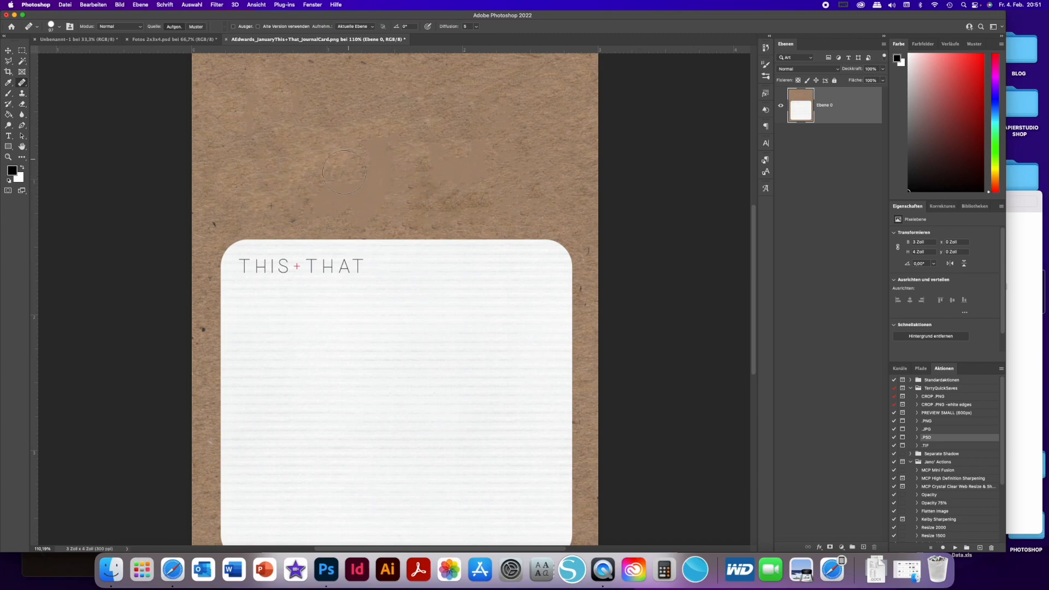
mouse_move(373, 193)
left_mouse_down()
mouse_move(378, 149)
mouse_move(425, 152)
mouse_move(446, 176)
mouse_move(477, 153)
left_mouse_up()
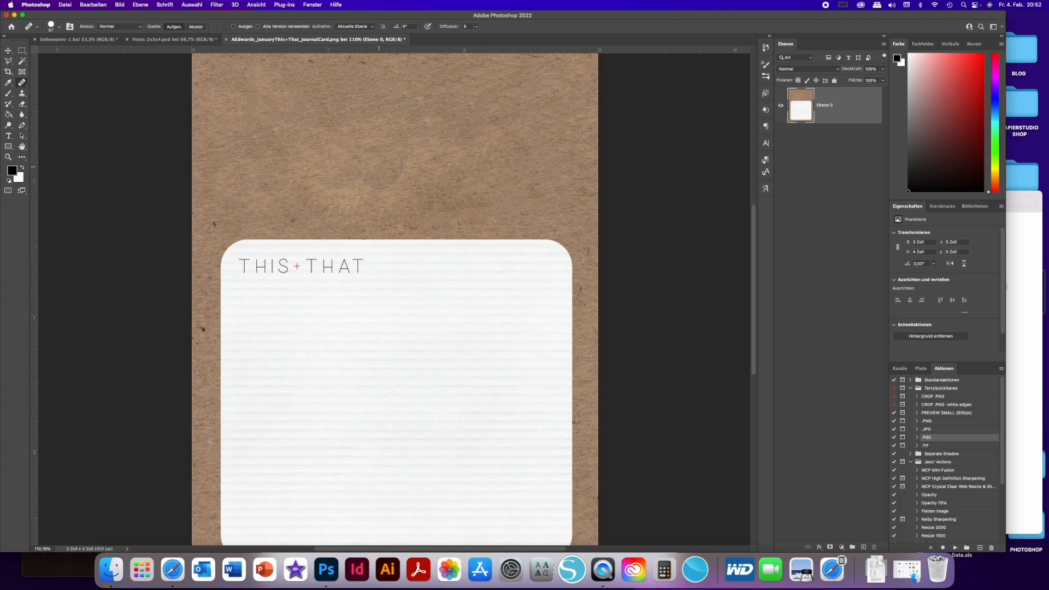
- Try to cover the white journaling box with kraft texture using the Healing Brush
scroll(361, 164, "up", 3)
scroll(380, 166, "down", 5)
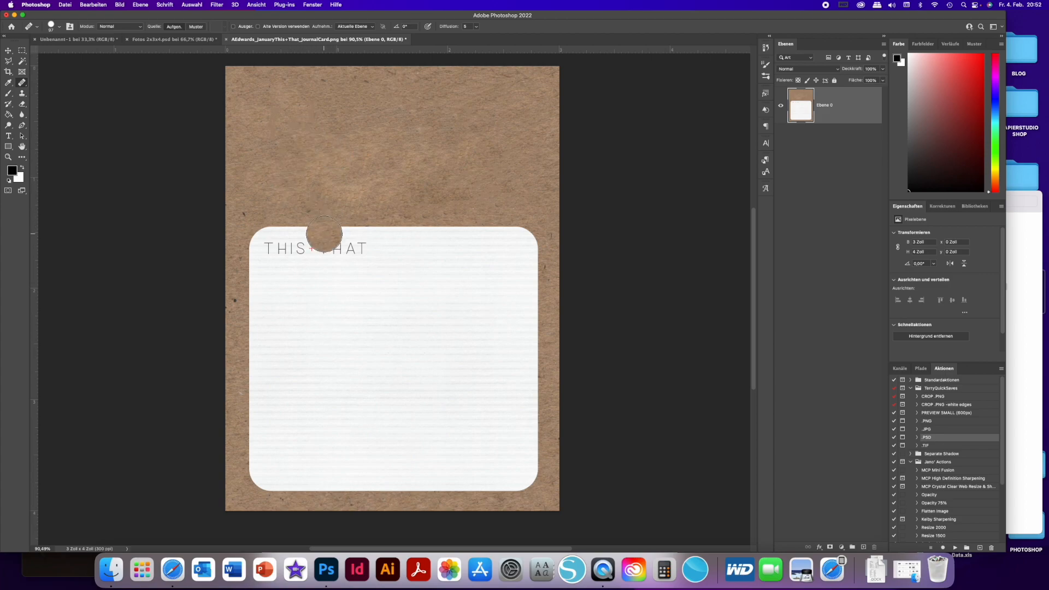
left_click_drag(345, 304, 359, 356)
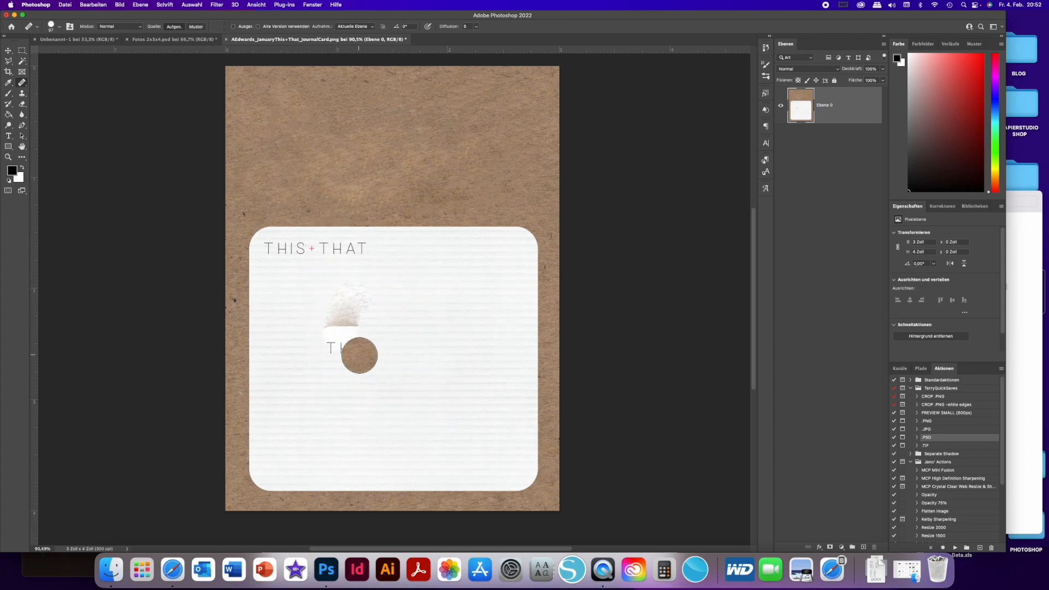
left_click(396, 296)
left_click(423, 330)
mouse_move(423, 331)
left_mouse_down()
mouse_move(375, 351)
mouse_move(415, 340)
mouse_move(398, 375)
mouse_move(390, 357)
left_mouse_up()
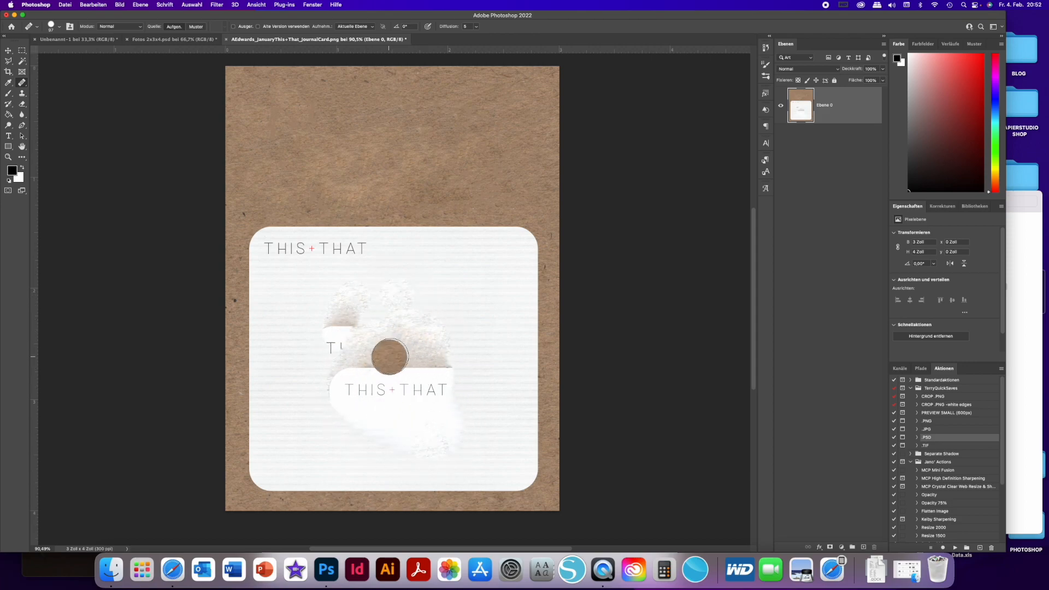
- Outline the plain kraft area above the white box and move it down over the box's upper part with the Content-Aware Move tool
left_click(23, 51)
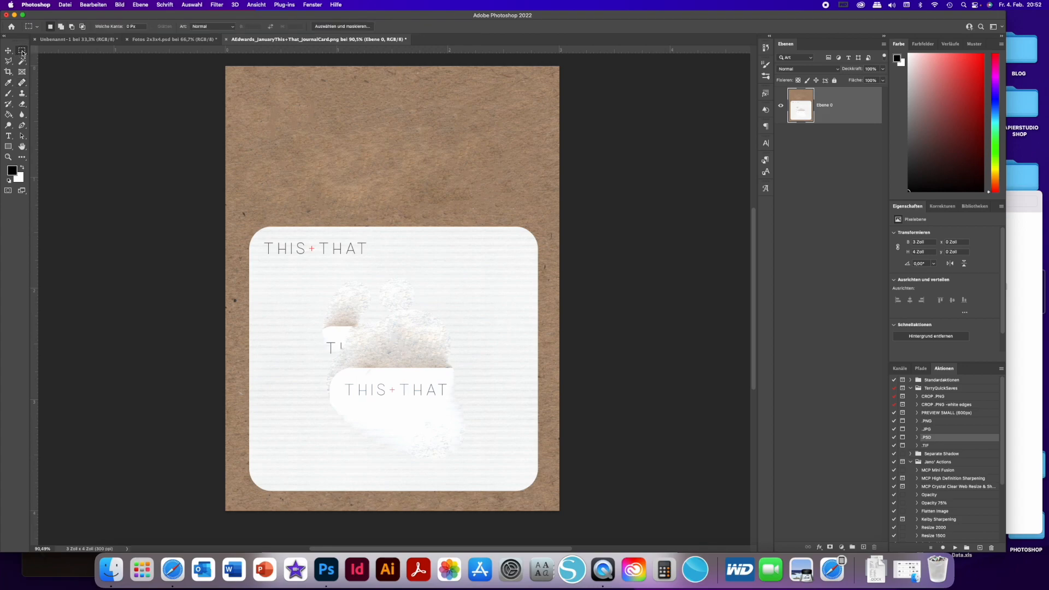
left_click(23, 83)
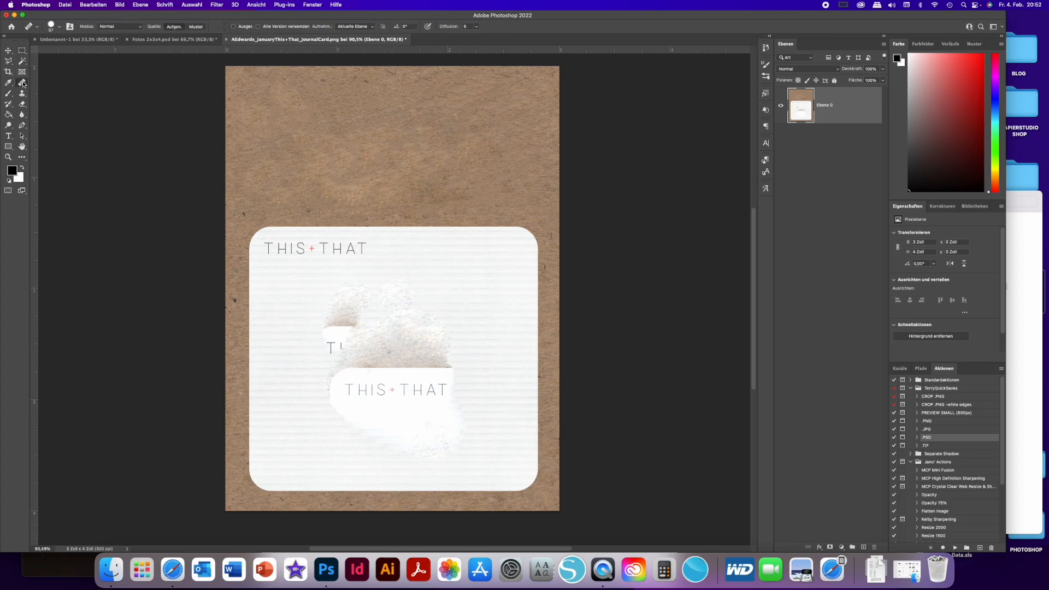
left_click(23, 83)
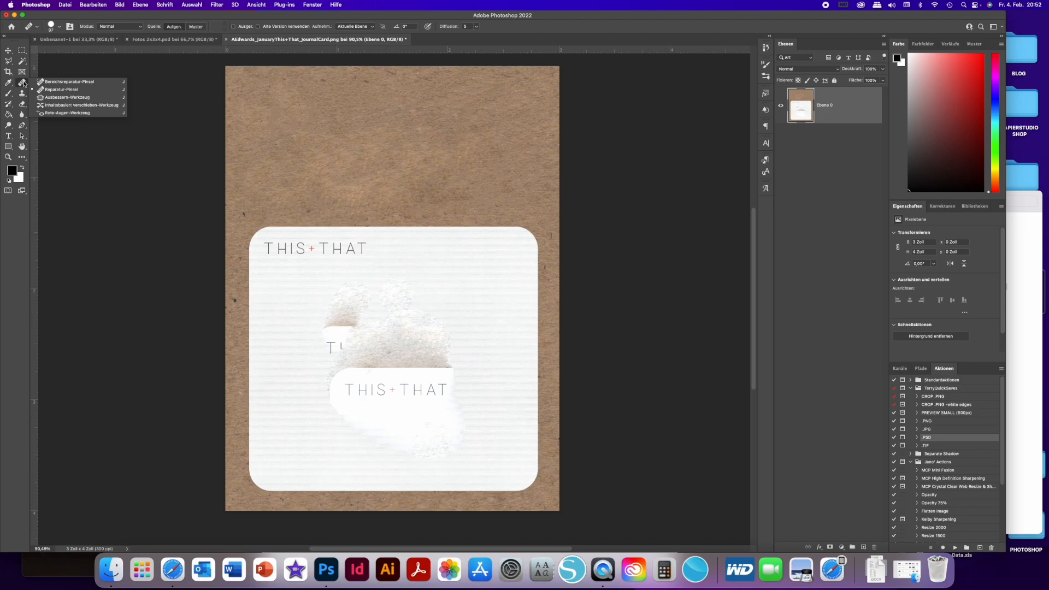
left_click(52, 106)
mouse_move(232, 73)
left_mouse_down()
mouse_move(236, 218)
mouse_move(549, 218)
mouse_move(552, 73)
mouse_move(231, 75)
left_mouse_up()
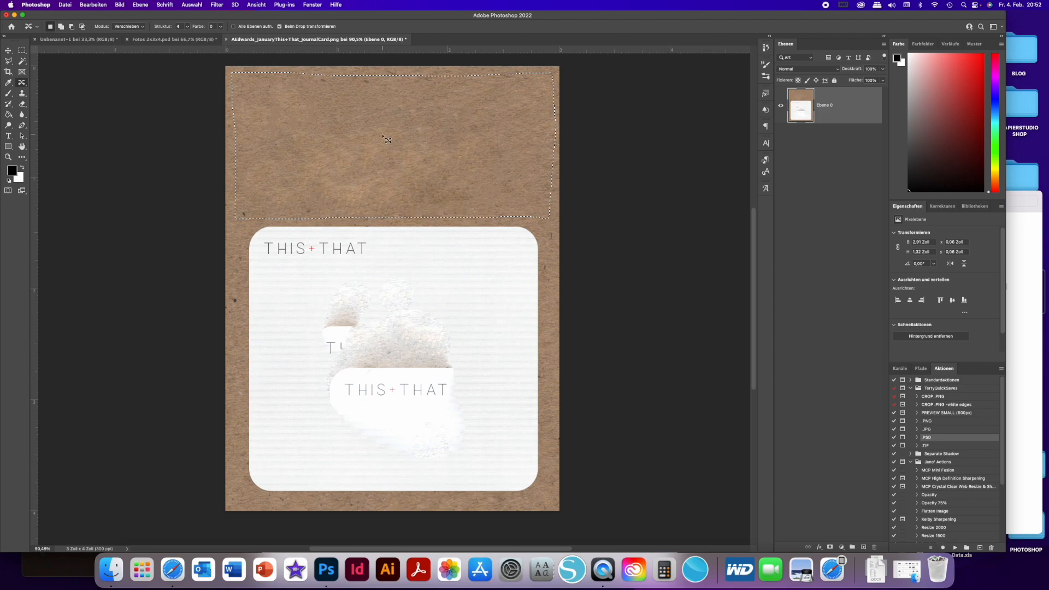
left_click_drag(386, 139, 383, 266)
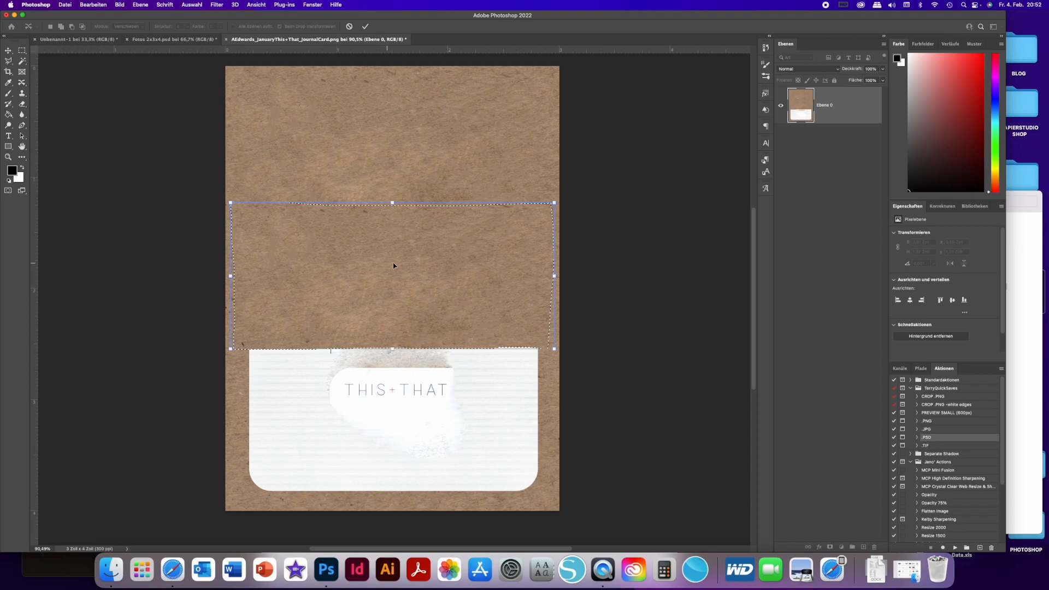
mouse_move(418, 235)
left_mouse_down()
mouse_move(417, 268)
mouse_move(419, 237)
left_mouse_up()
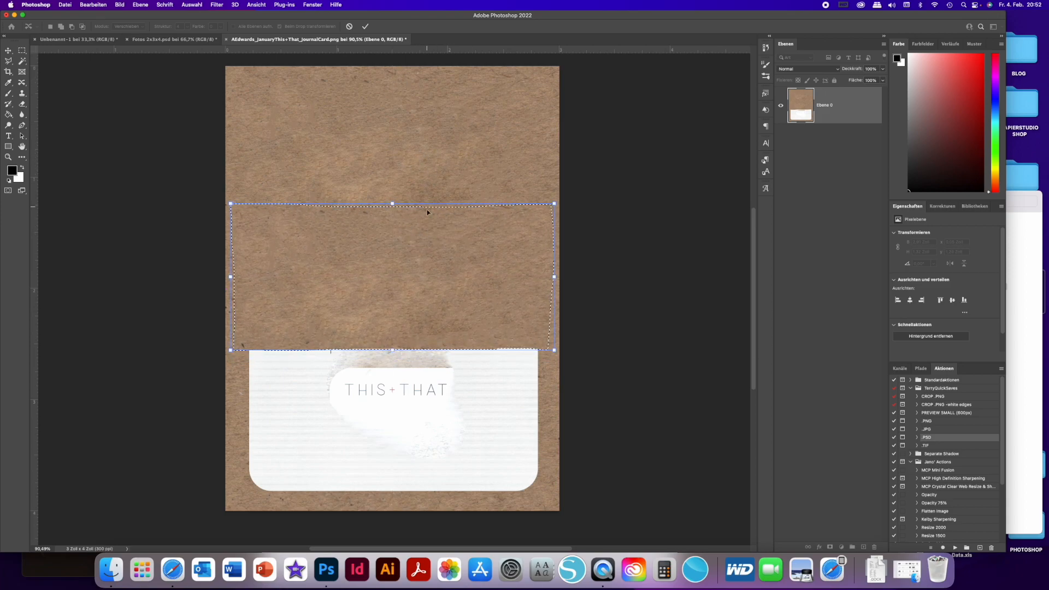
left_click(365, 26)
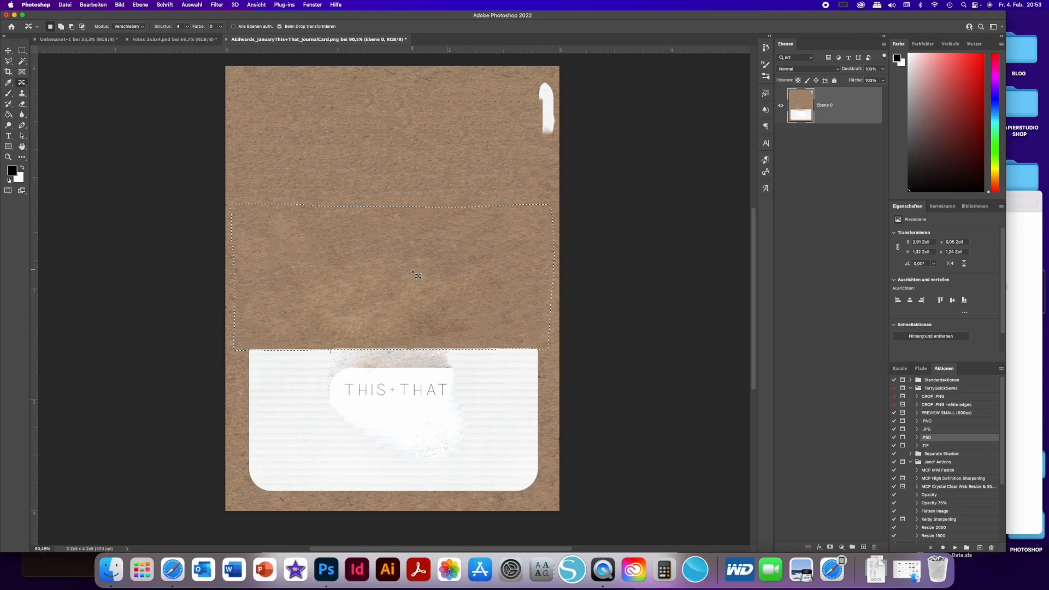
- Shift the selected kraft patch further down in two more content-aware moves, covering the rest of the white box down to its lower edge
left_click_drag(405, 245, 404, 349)
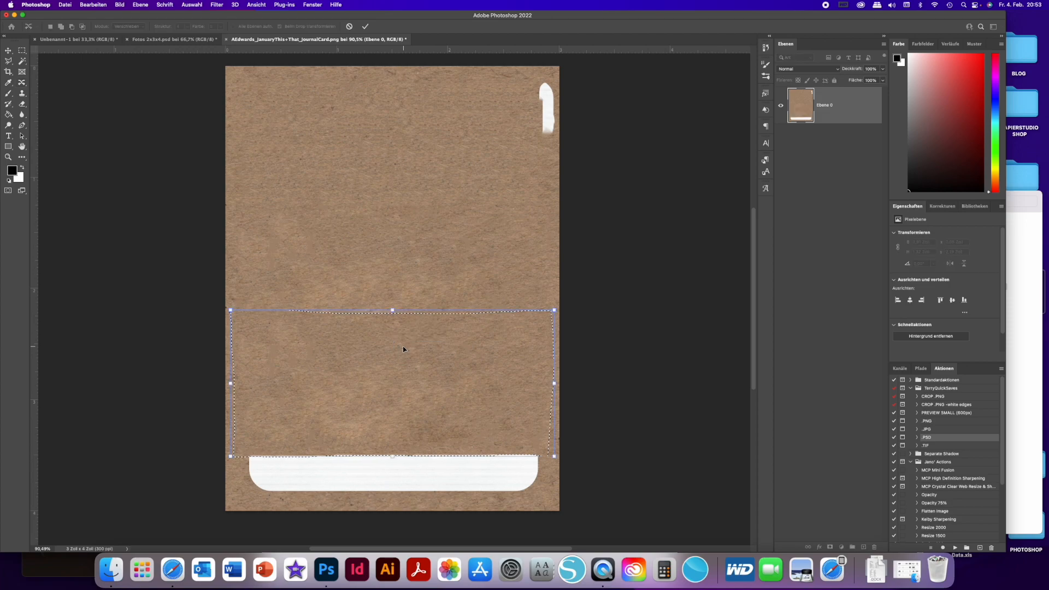
left_click(365, 27)
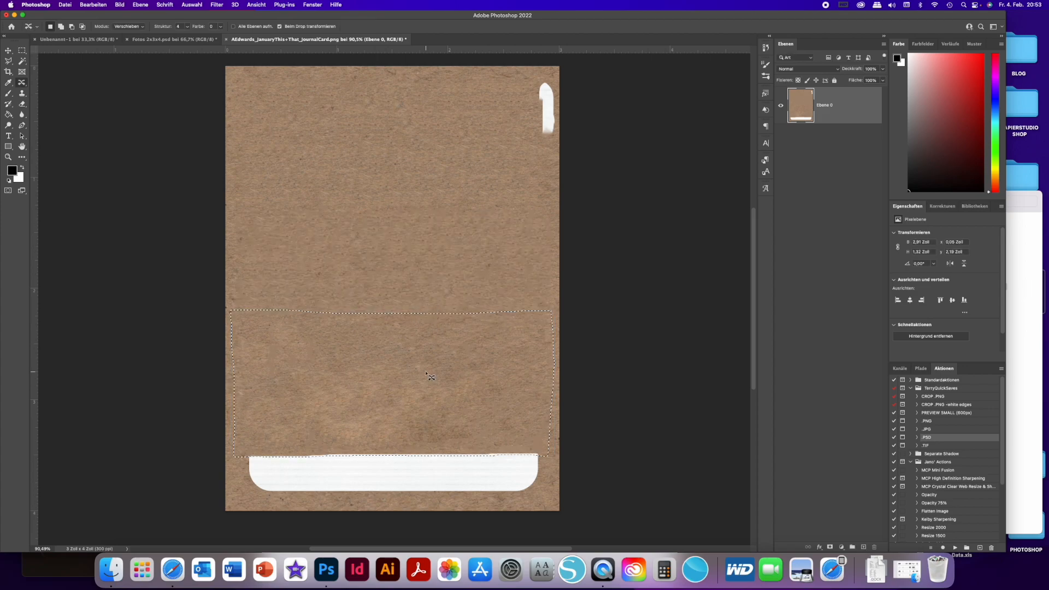
left_click_drag(408, 363, 408, 410)
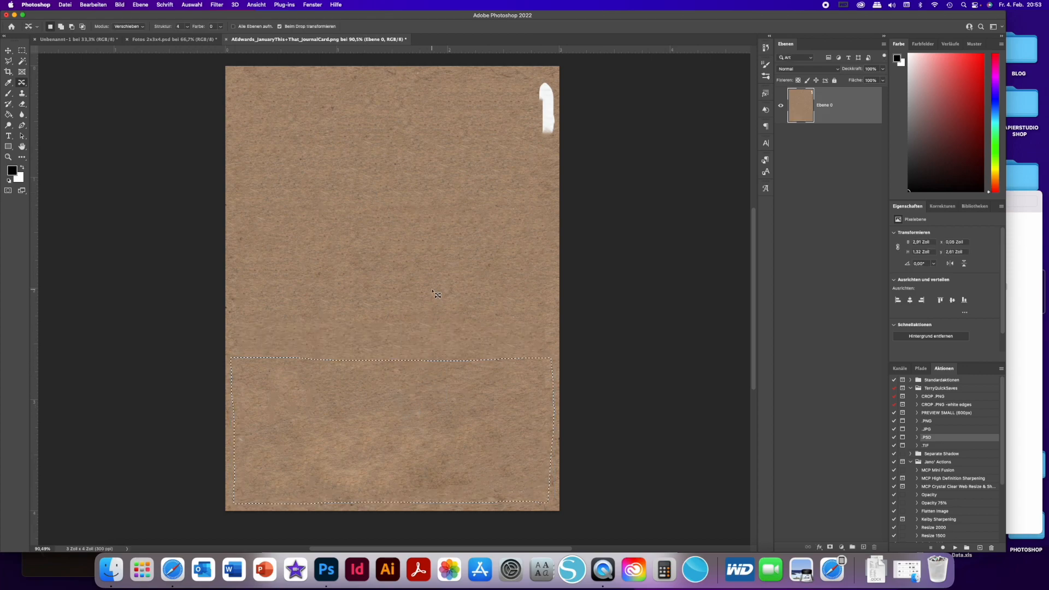
key("v")
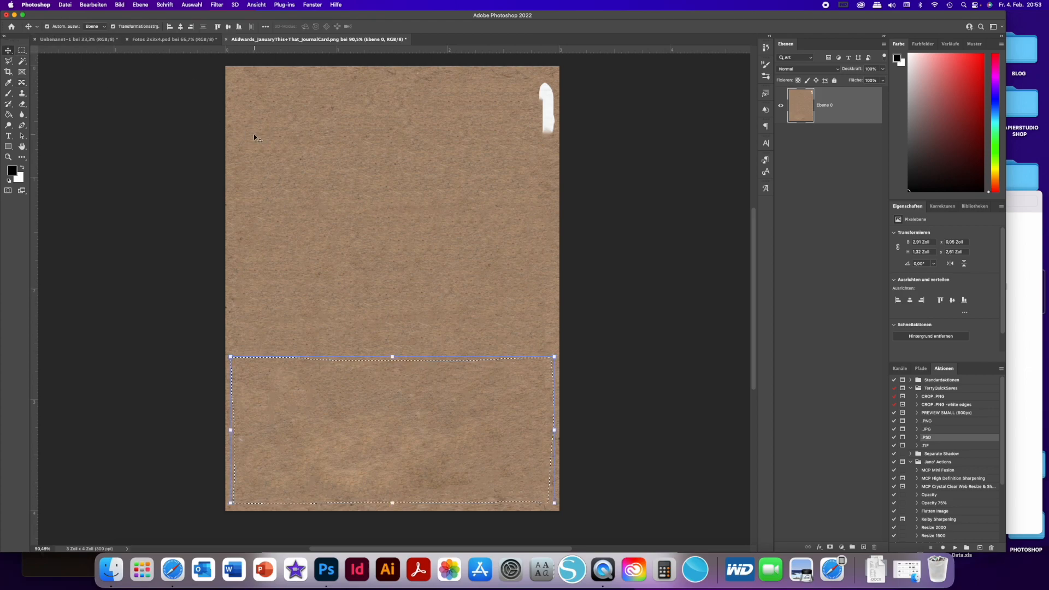
- Deselect the moved kraft patch and remove the leftover white letter stroke near the card's upper-right corner with the Spot Healing Brush
key("super+d")
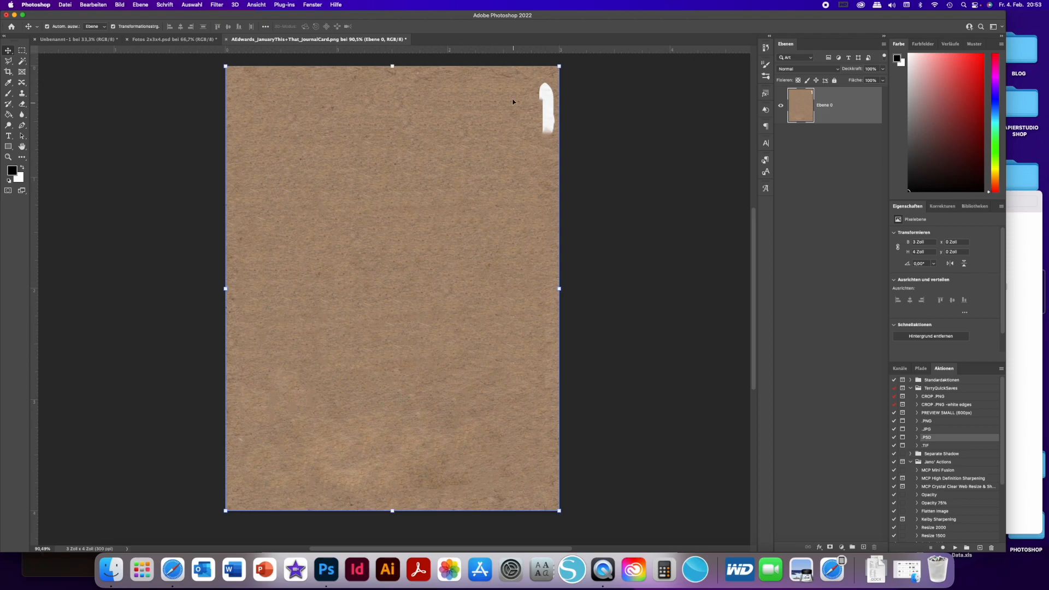
left_click(21, 83)
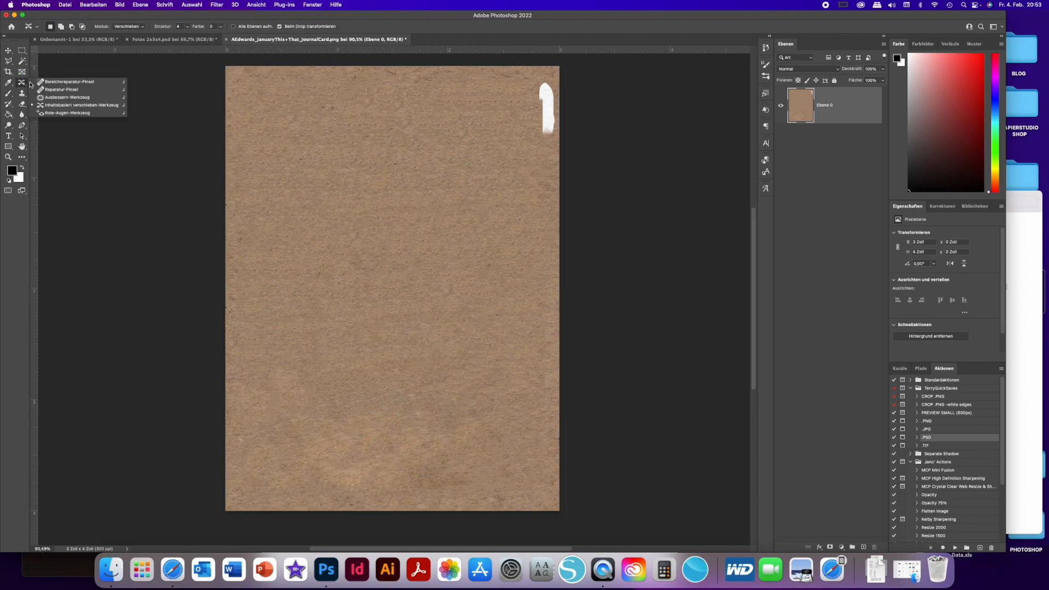
left_click(58, 82)
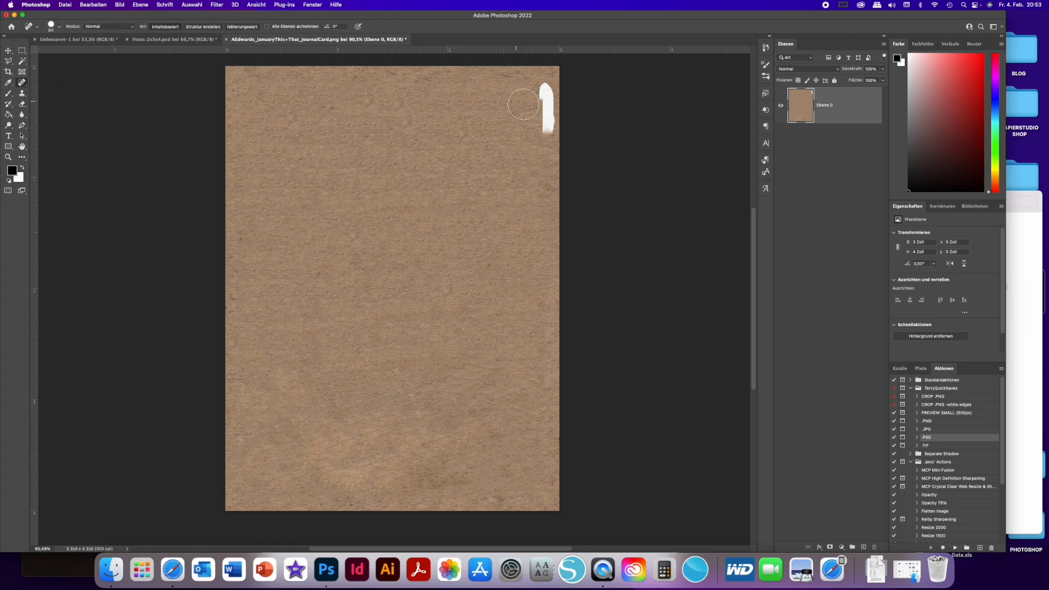
left_click_drag(546, 92, 548, 129)
- Open the original January journal card in Preview, compare it beside the retouched kraft card, and close the preview
left_click(1015, 266)
double_click(974, 254)
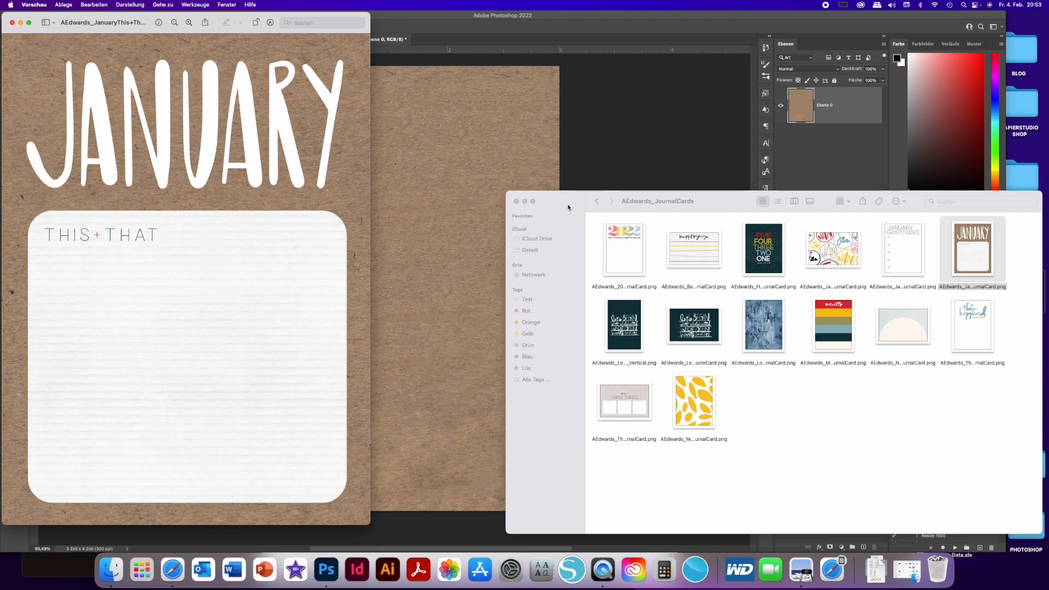
left_click(525, 202)
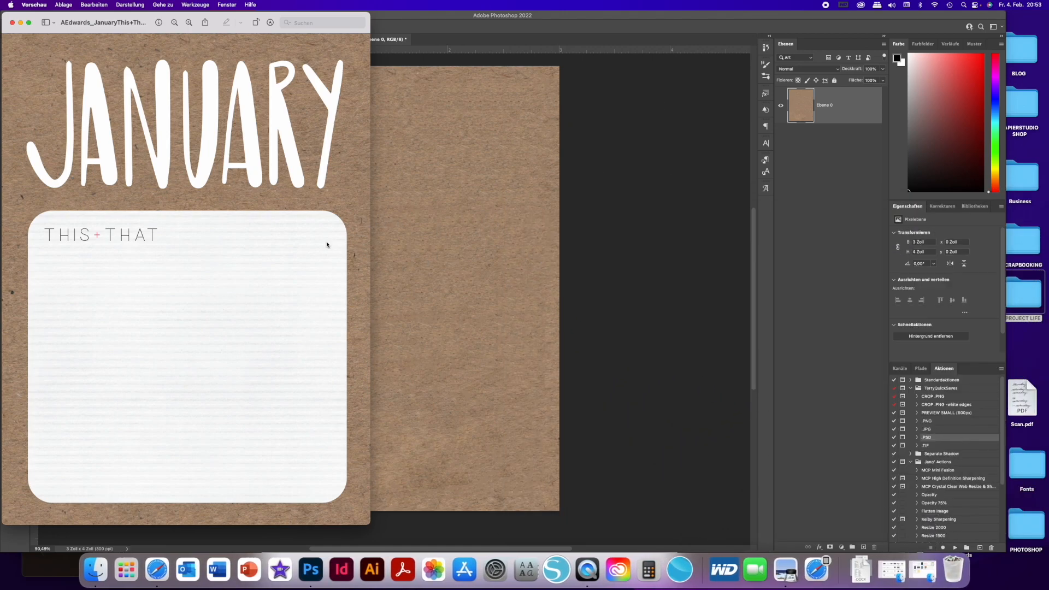
left_click_drag(213, 23, 699, 39)
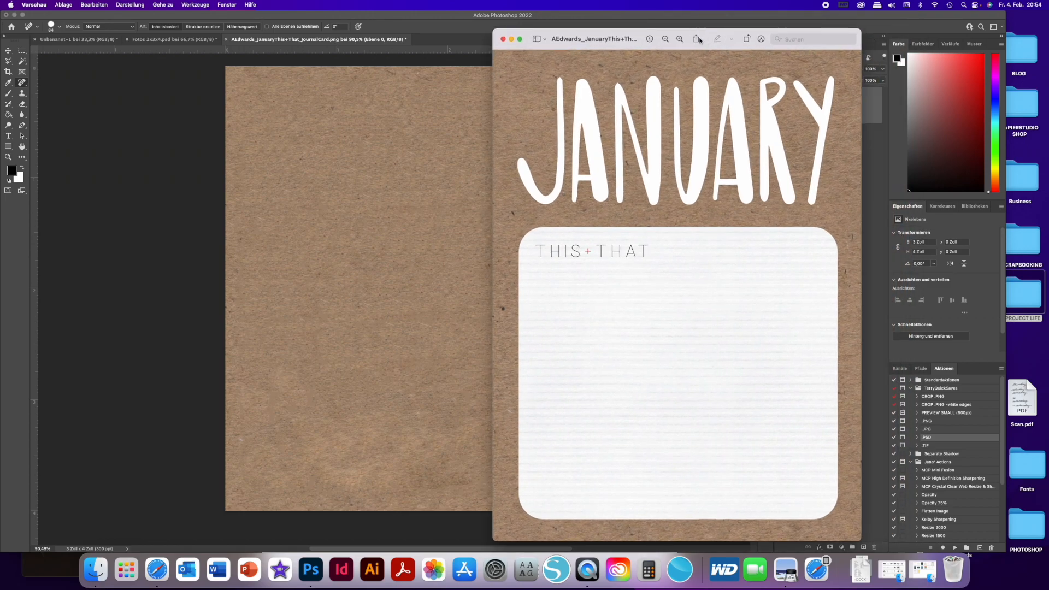
left_click(503, 39)
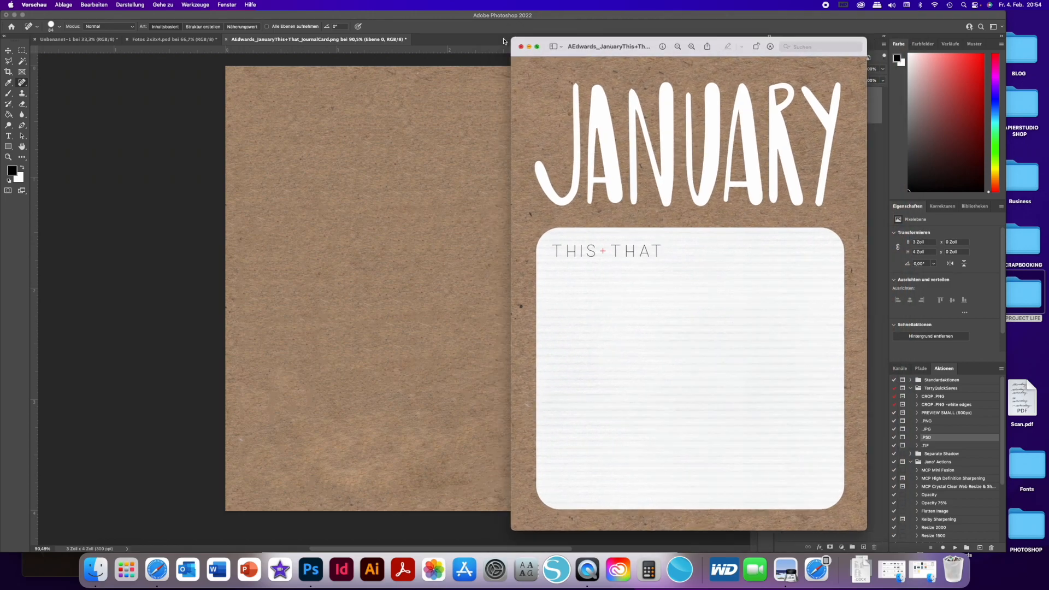
- Move the cleaned kraft card into the Unbenannt-1 print sheet, placing it directly below the linen-textured card and aligned with its left edge
left_click(13, 54)
left_click(262, 114)
left_click_drag(262, 114, 344, 283)
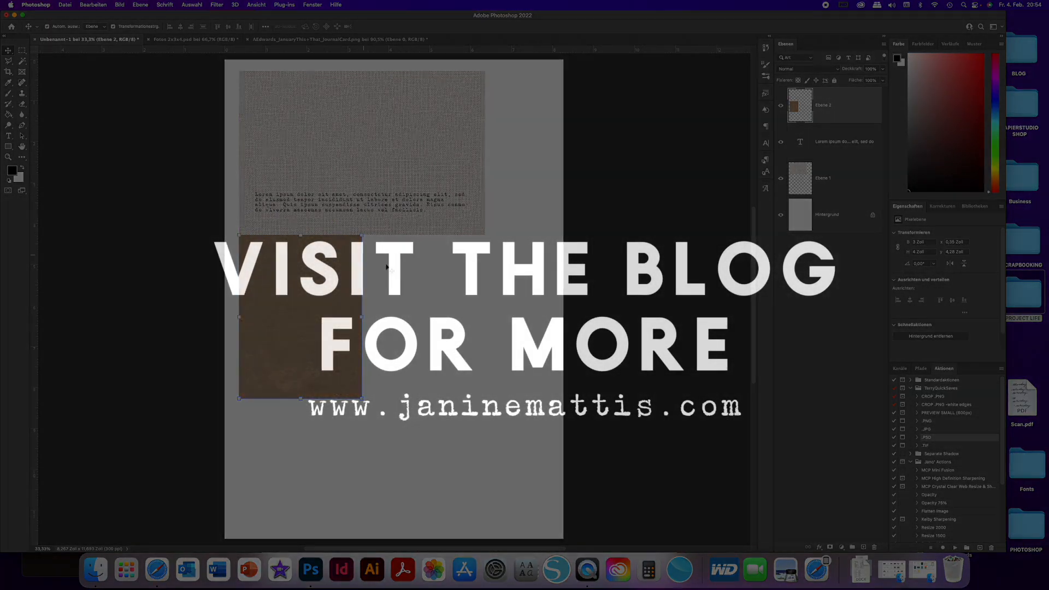